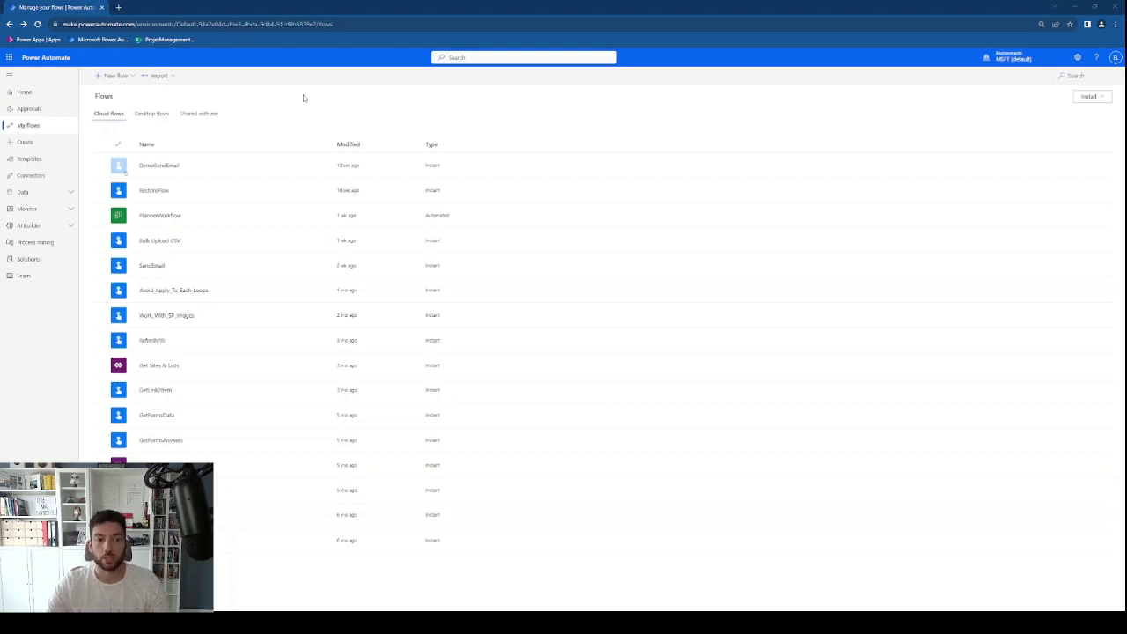
Create an instant cloud flow named RestoreFlowDemo that uses the "Manually trigger a flow" trigger.
left_click(113, 75)
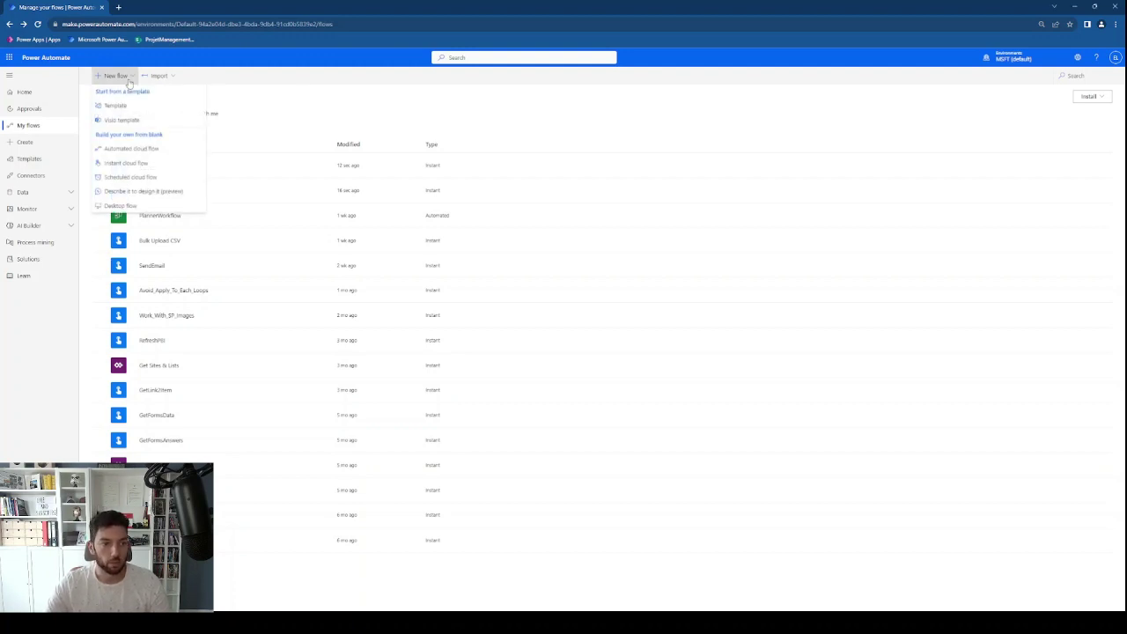
left_click(130, 163)
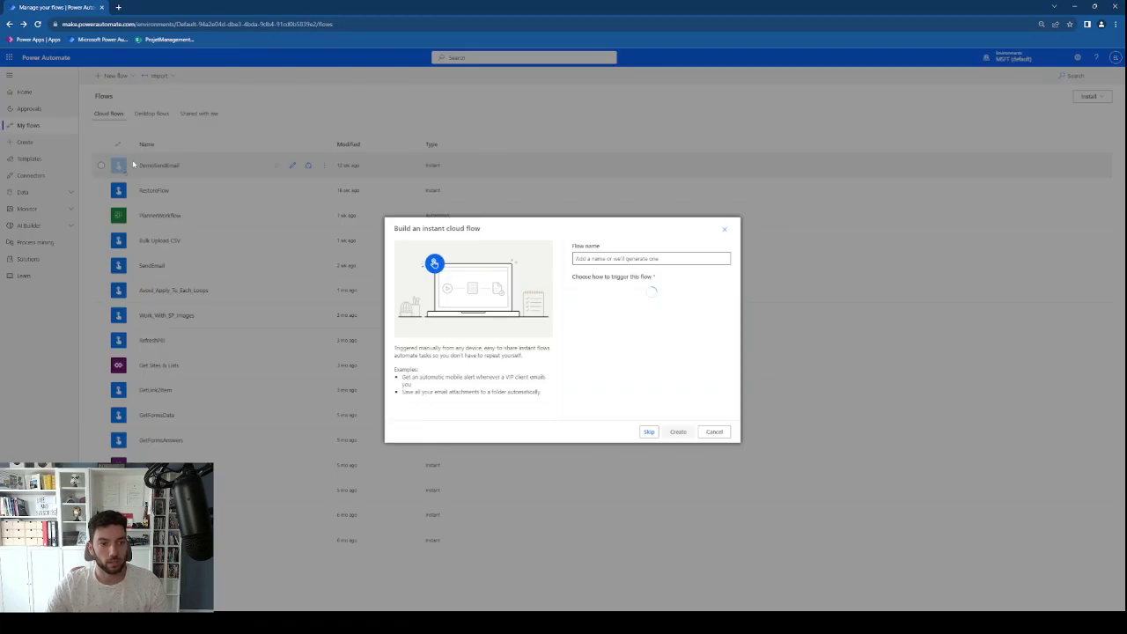
left_click(636, 291)
left_click(652, 258)
type("Rec")
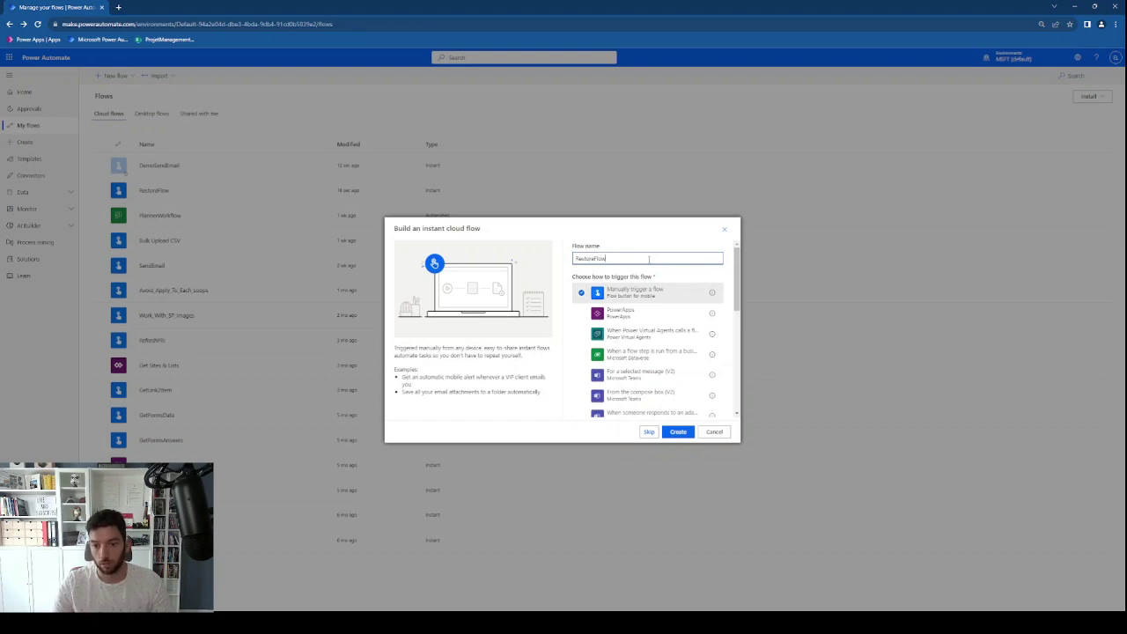
left_click(678, 432)
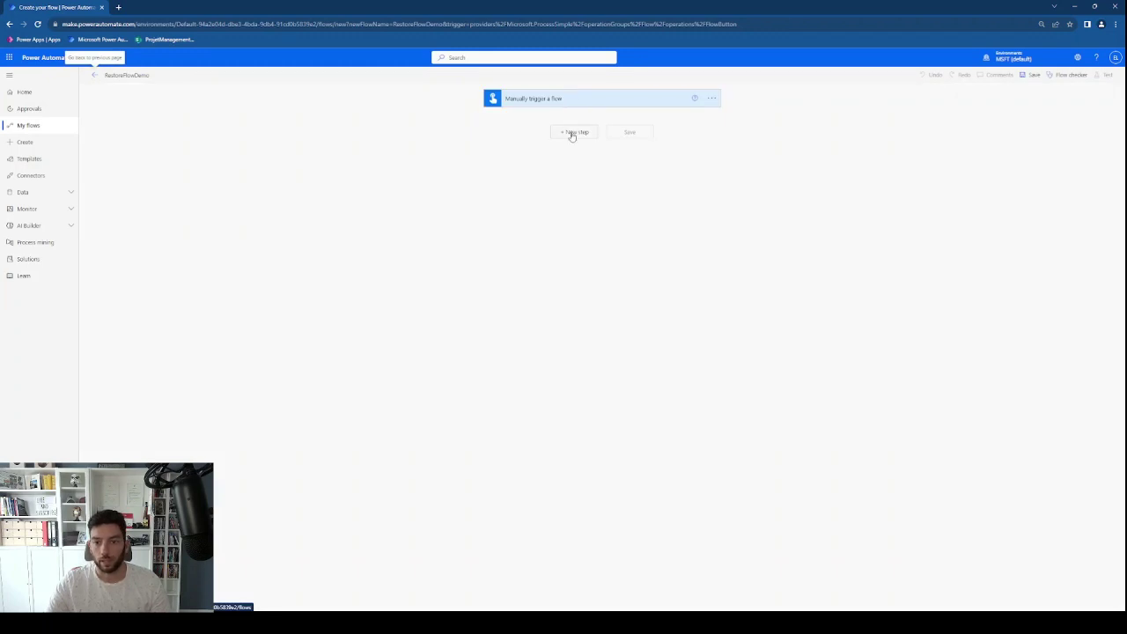
Start a new step after the trigger and search the available actions for "list flows as an admin".
left_click(572, 134)
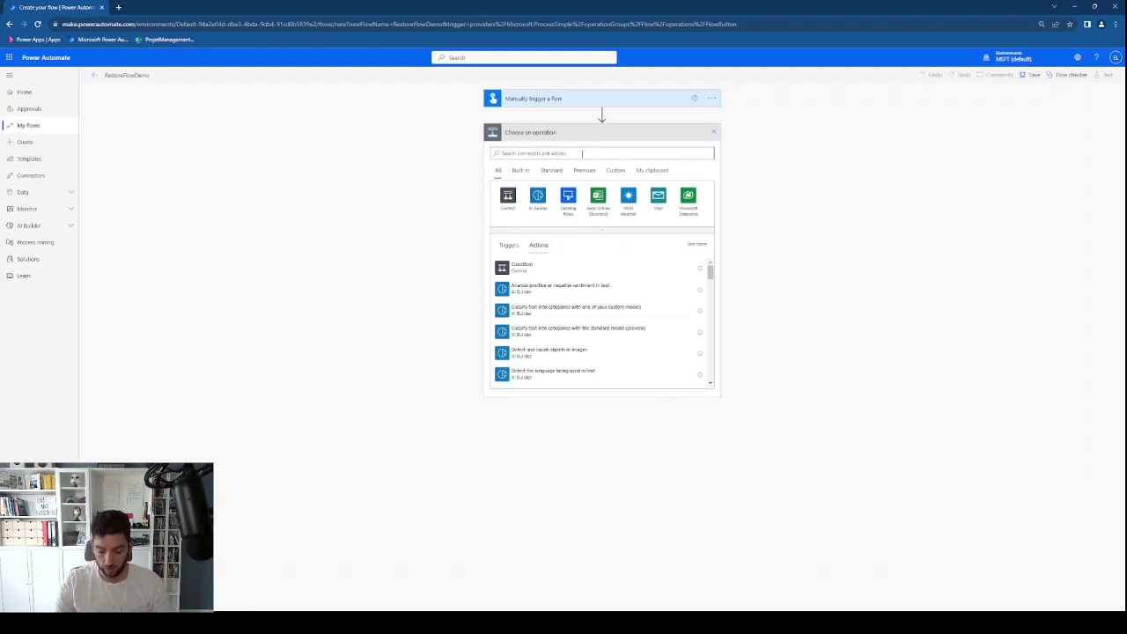
type("wi")
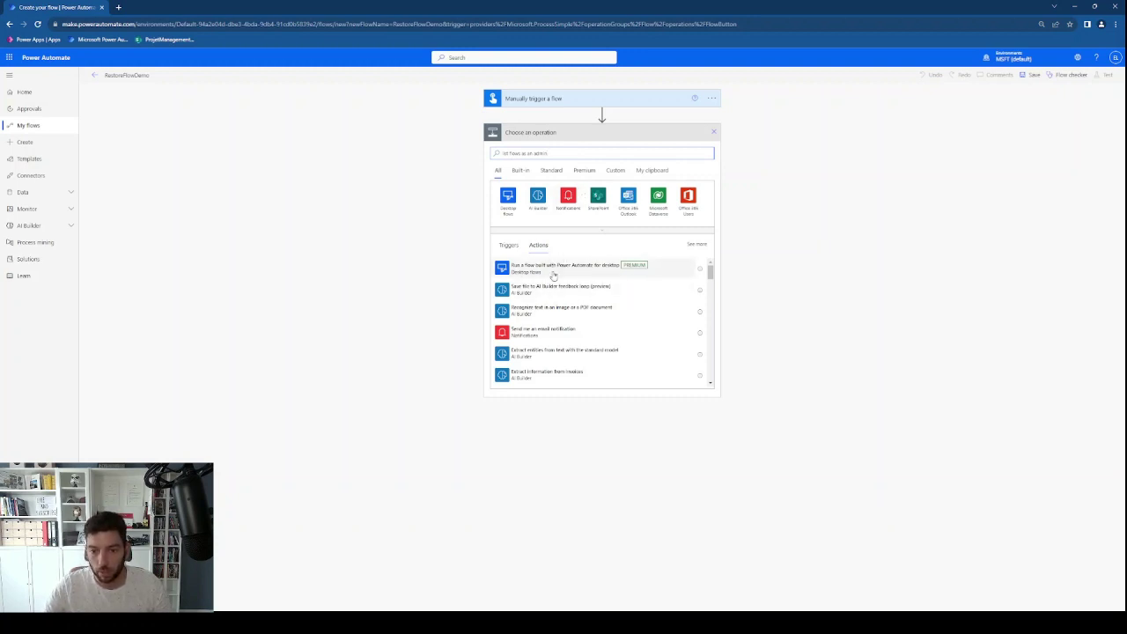
scroll(555, 276, "down", 5)
scroll(557, 277, "down", 5)
scroll(557, 277, "up", 5)
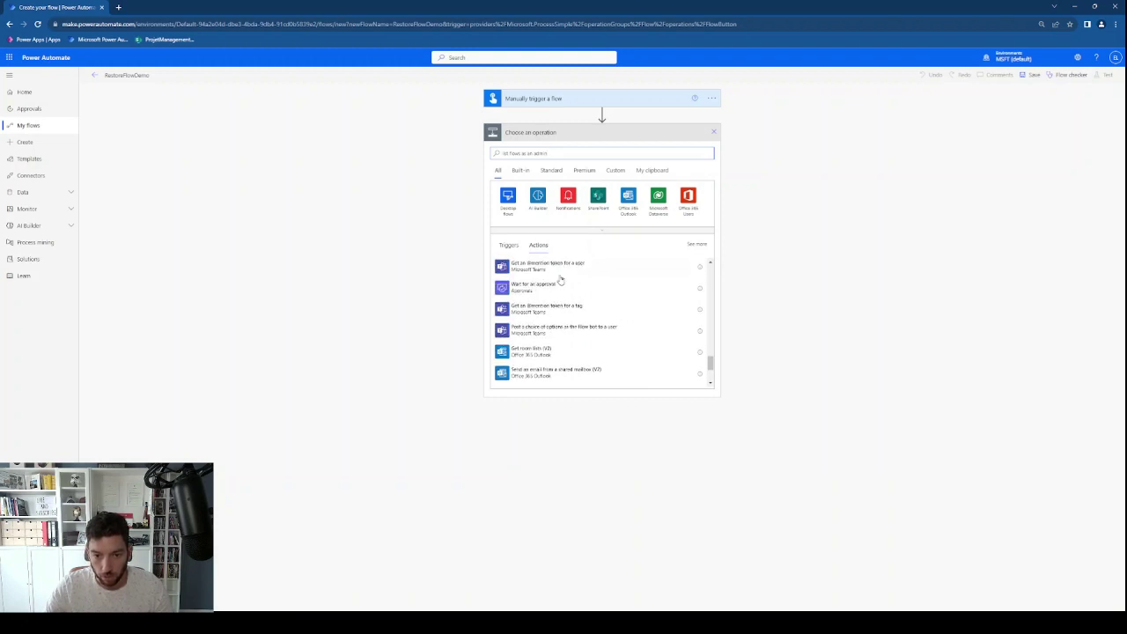
scroll(560, 281, "up", 3)
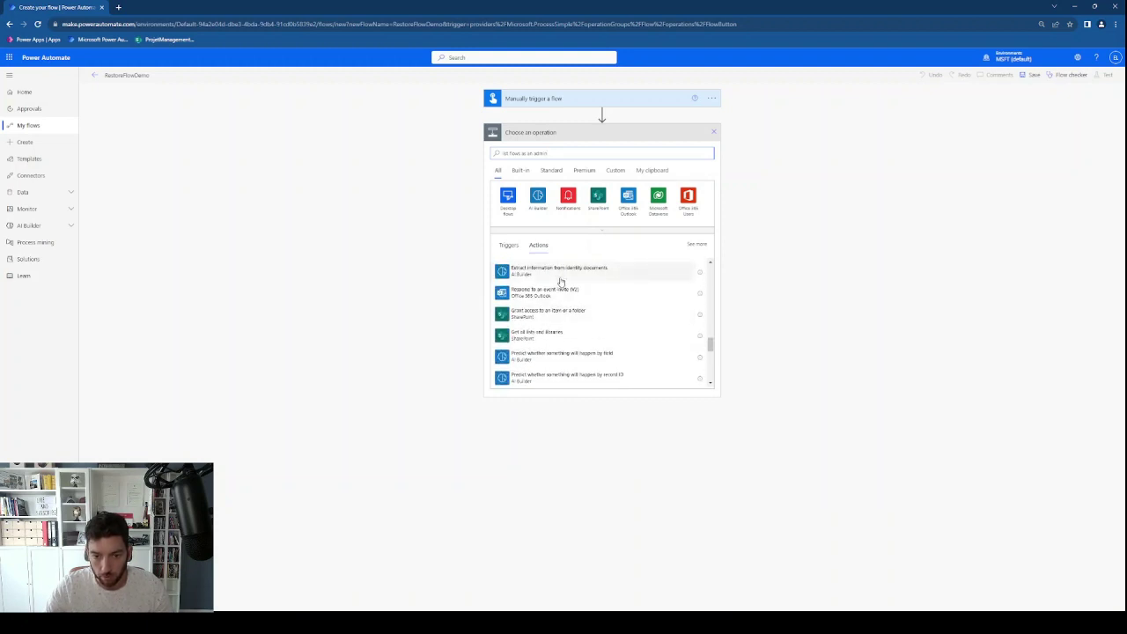
scroll(560, 284, "up", 2)
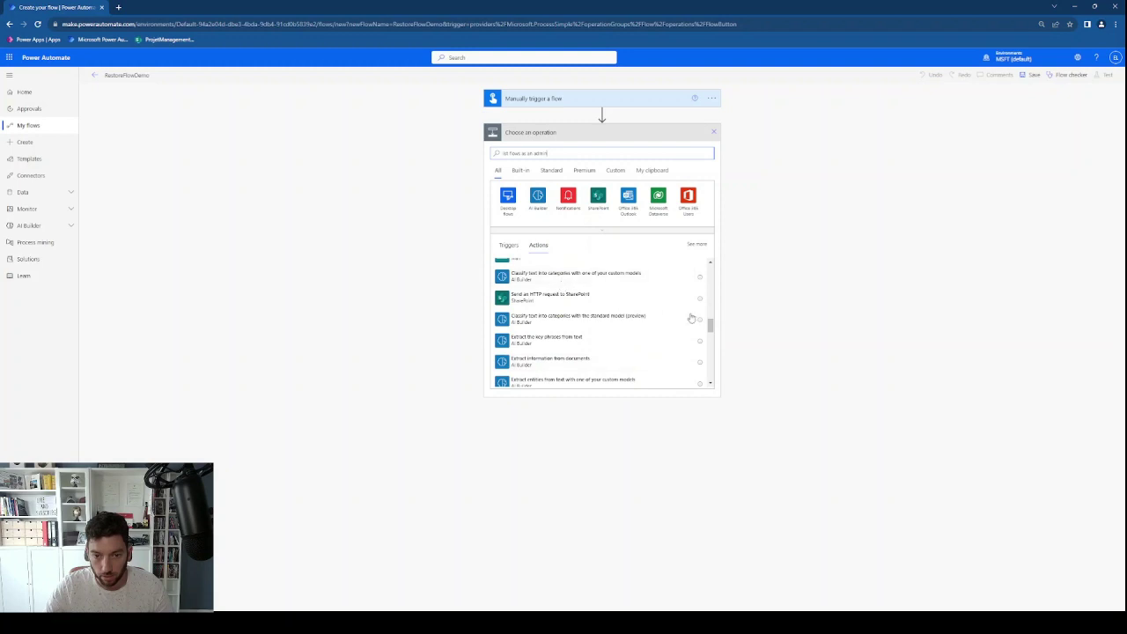
left_click_drag(709, 332, 718, 264)
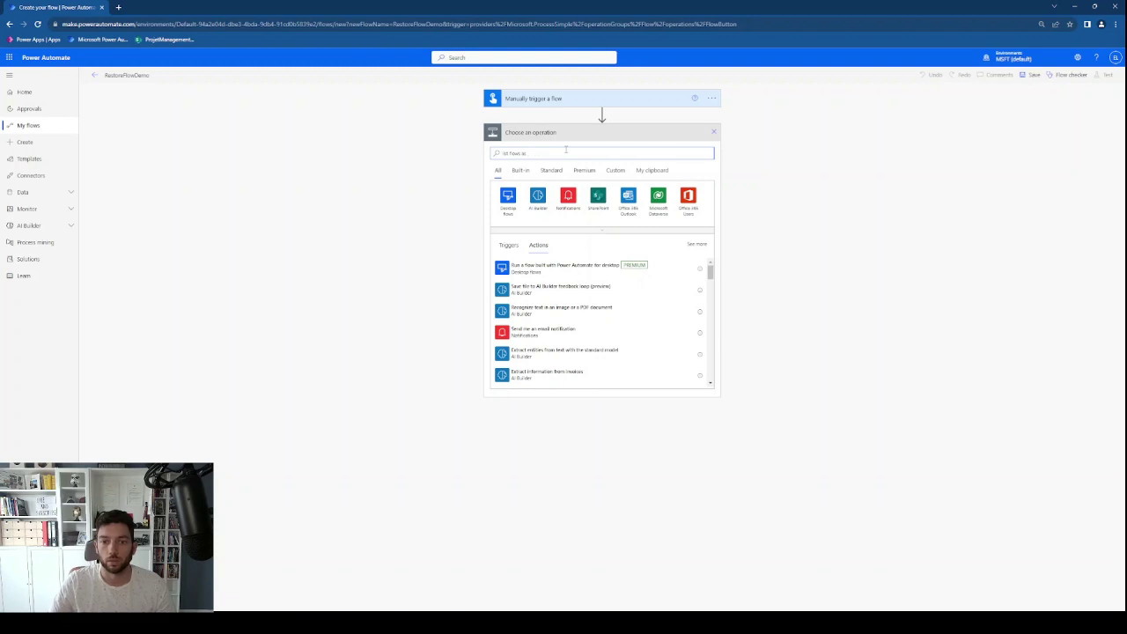
Shorten the action search to "list flows" and add the Power Automate Management action List Flows as Admin (V2).
key("BackSpace")
key("BackSpace")
key("BackSpace")
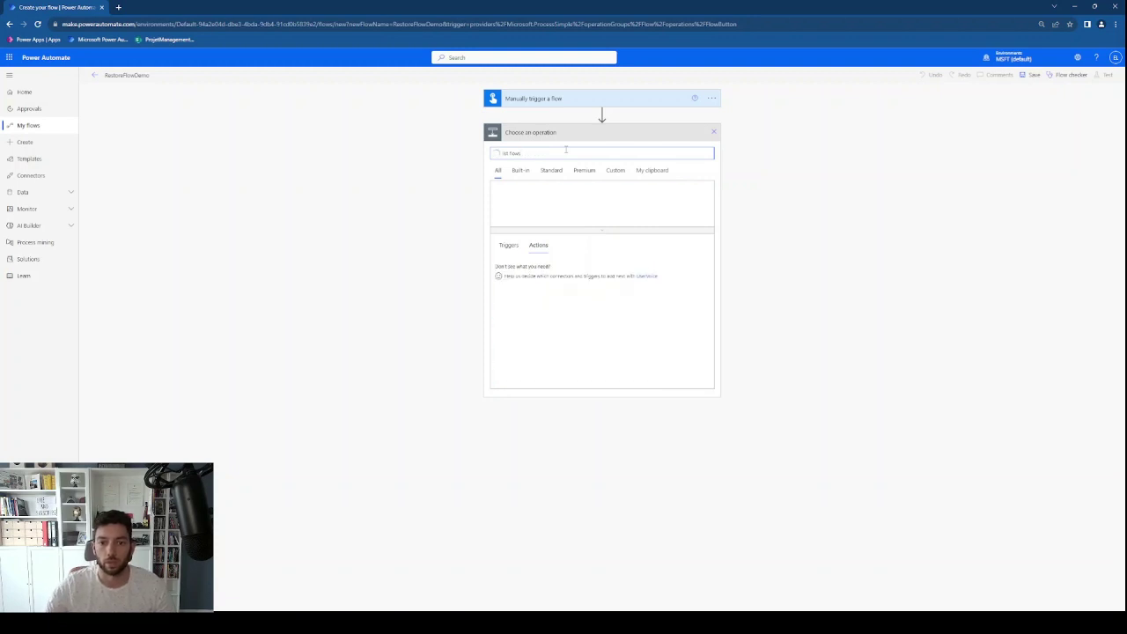
scroll(541, 290, "down", 5)
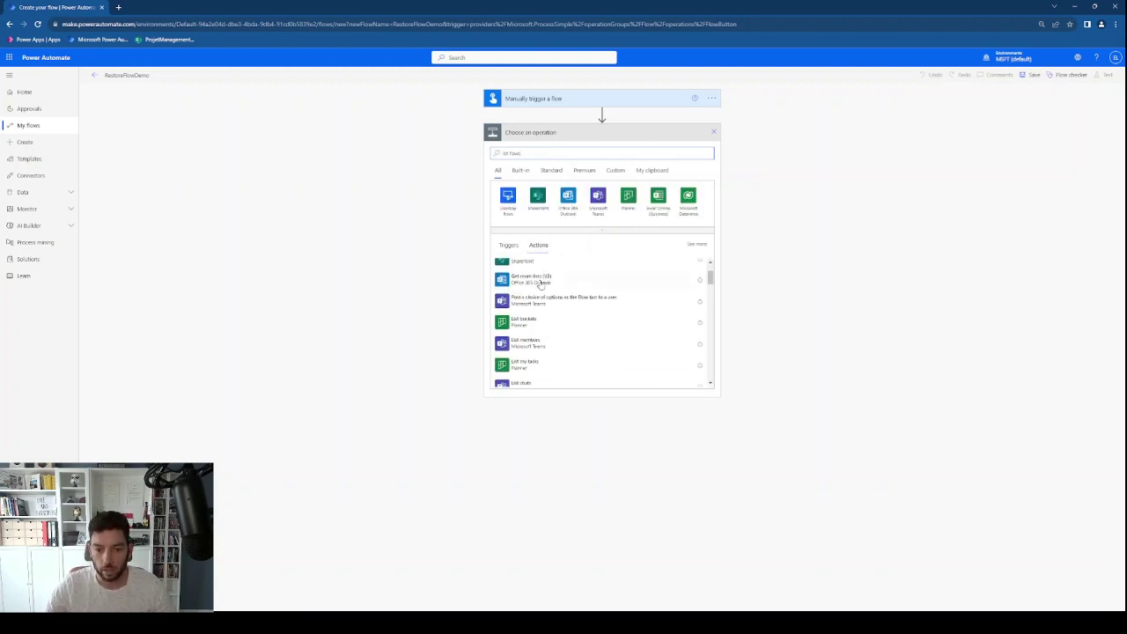
scroll(541, 285, "down", 8)
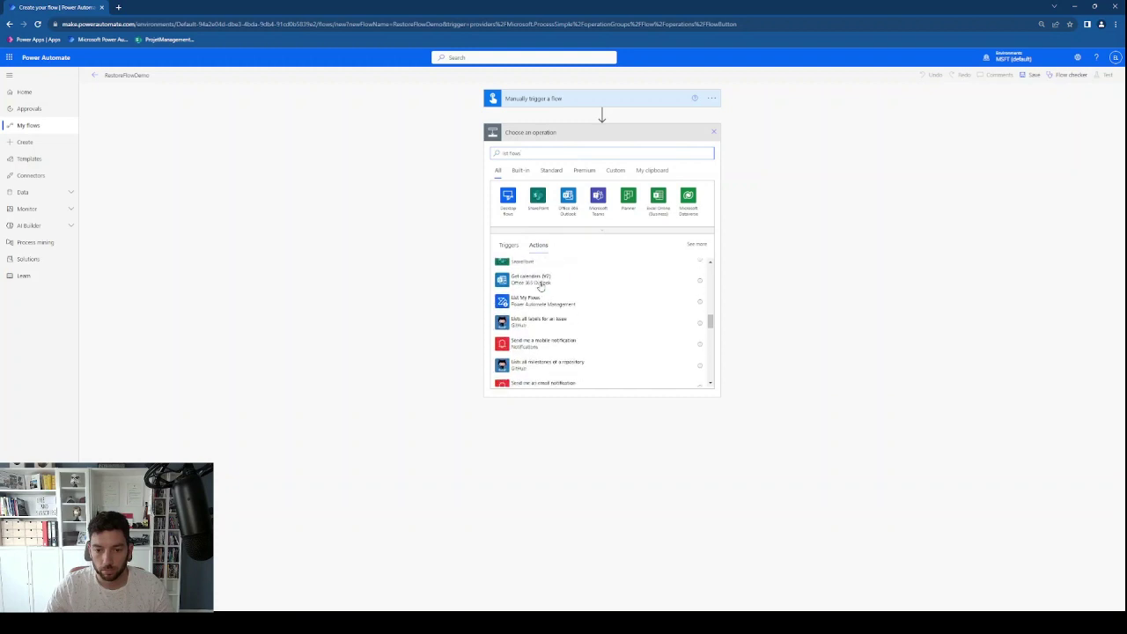
scroll(541, 286, "down", 10)
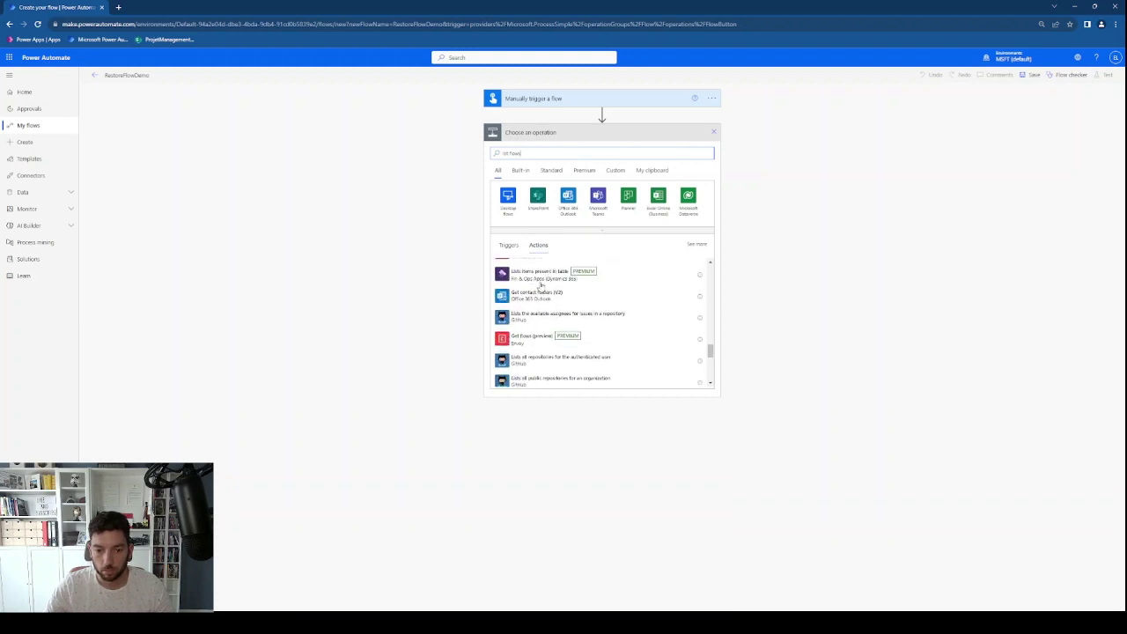
scroll(540, 287, "down", 5)
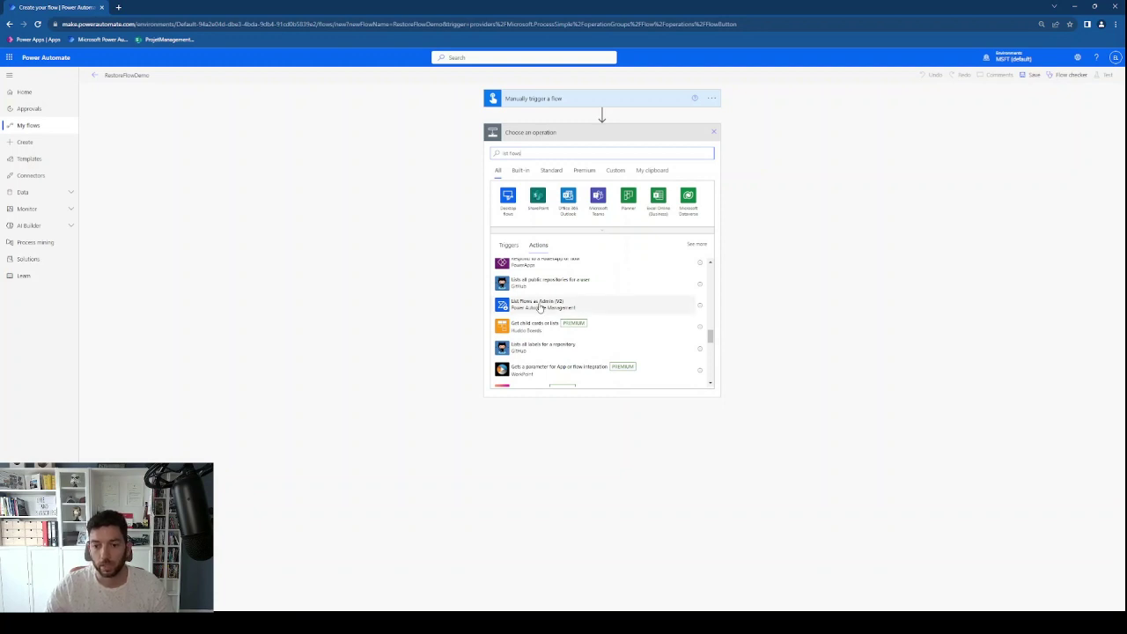
left_click(541, 307)
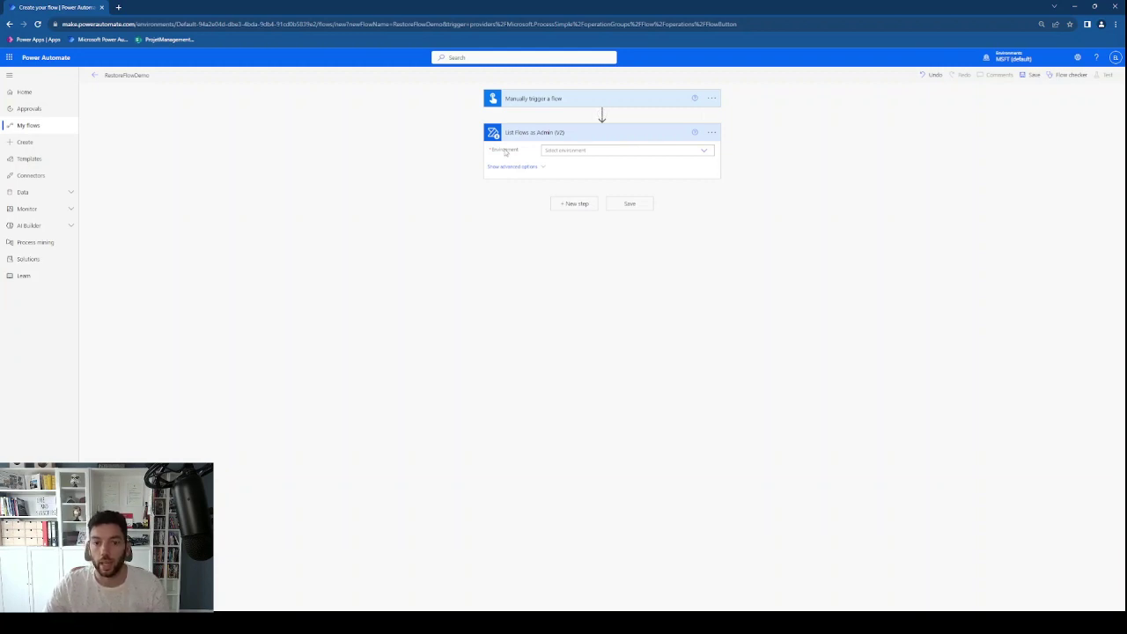
Set the List Flows as Admin (V2) environment to MSFT (default) and its advanced option Include Soft-Deleted Flows to Yes.
left_click(706, 152)
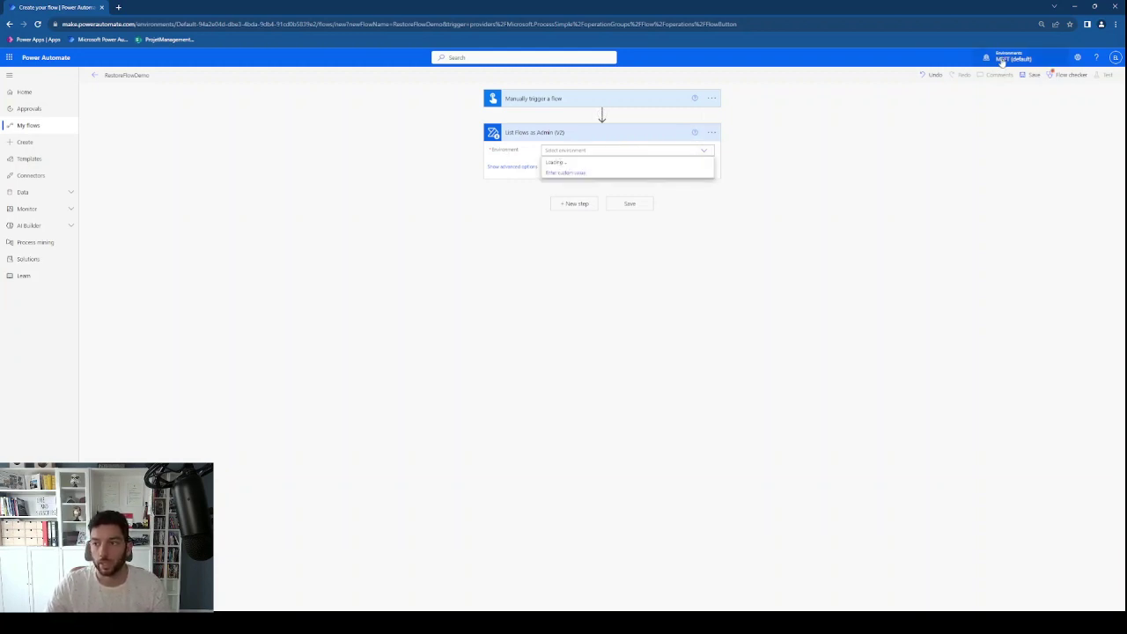
left_click(561, 163)
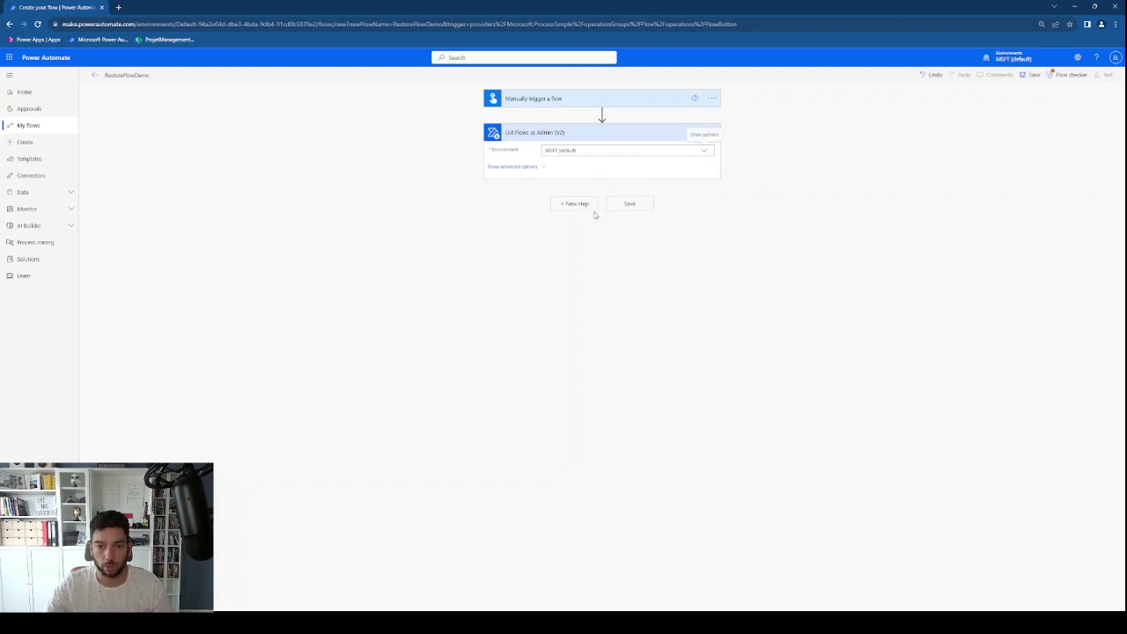
left_click(544, 168)
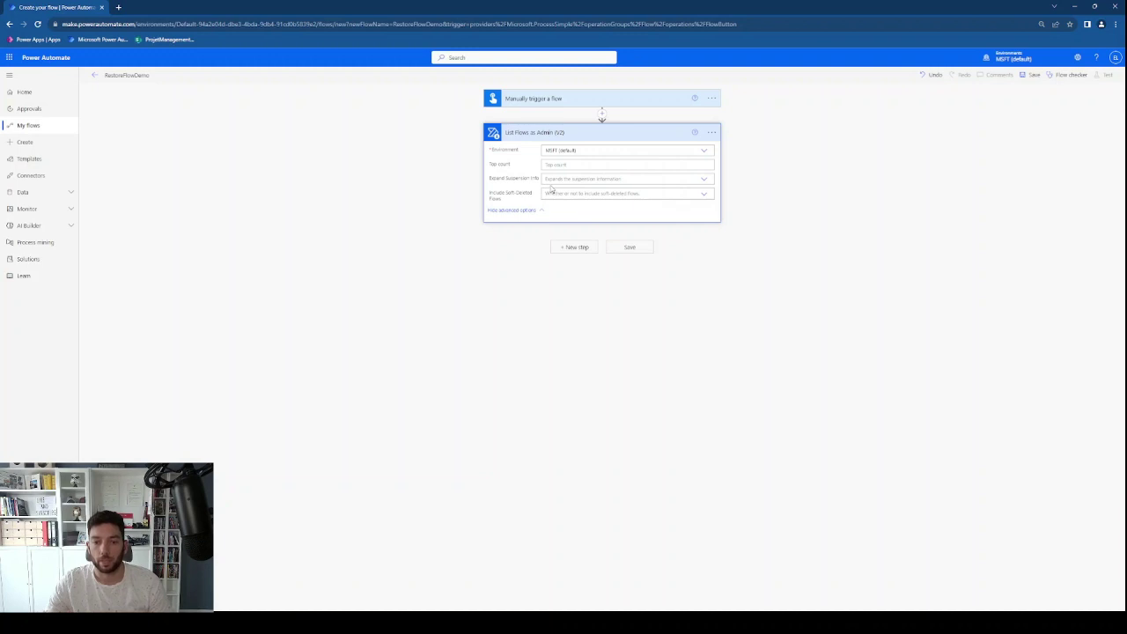
left_click(705, 180)
left_click(706, 181)
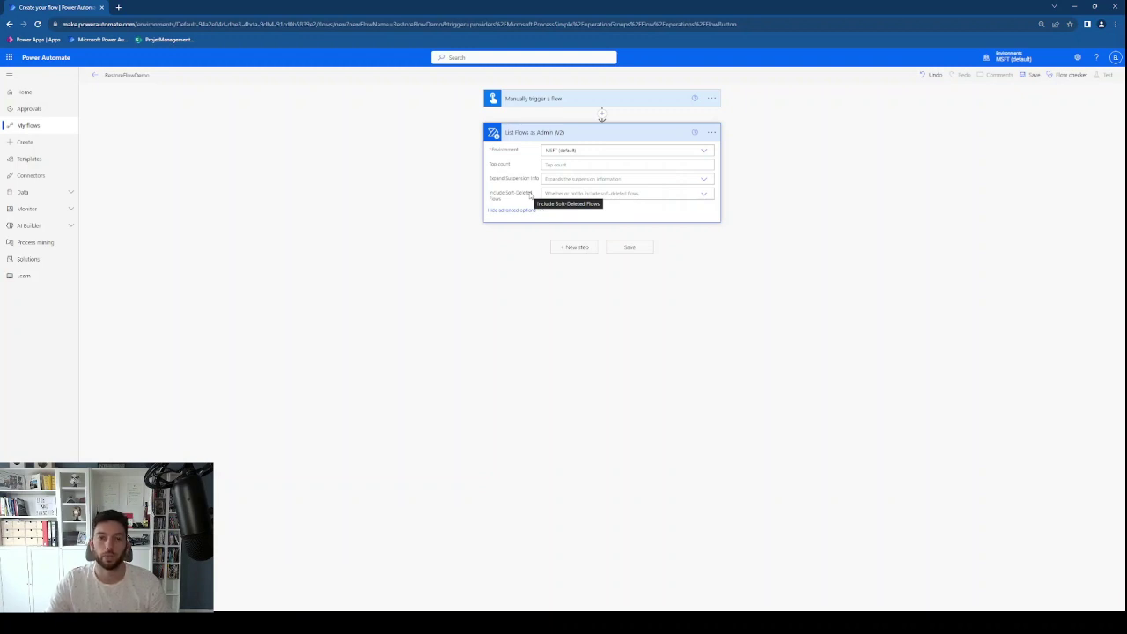
left_click(707, 194)
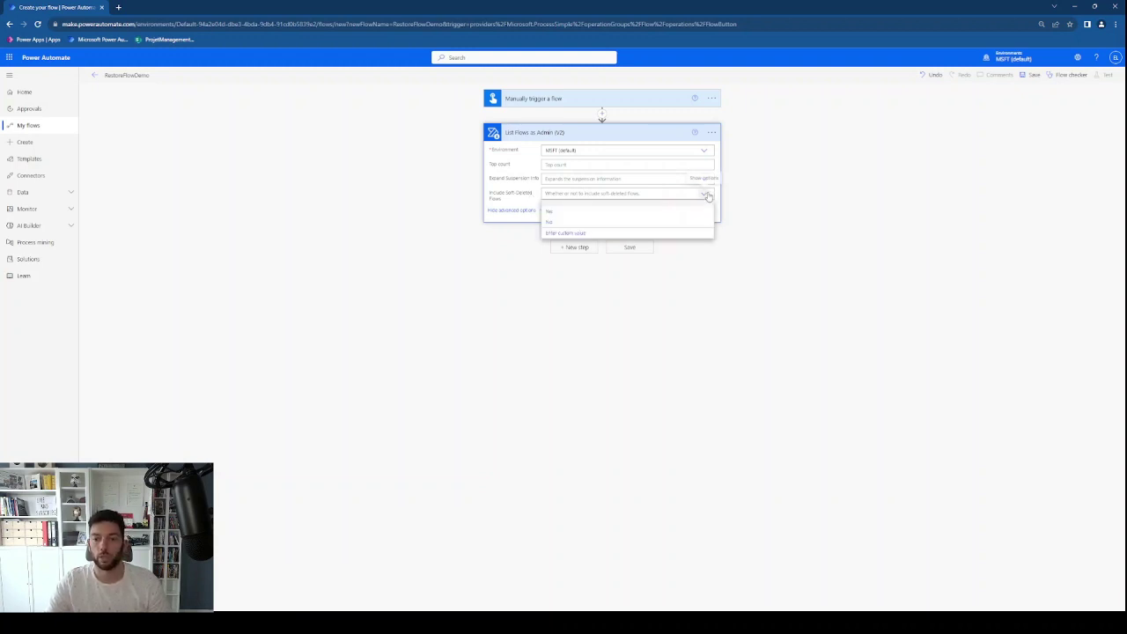
left_click(554, 212)
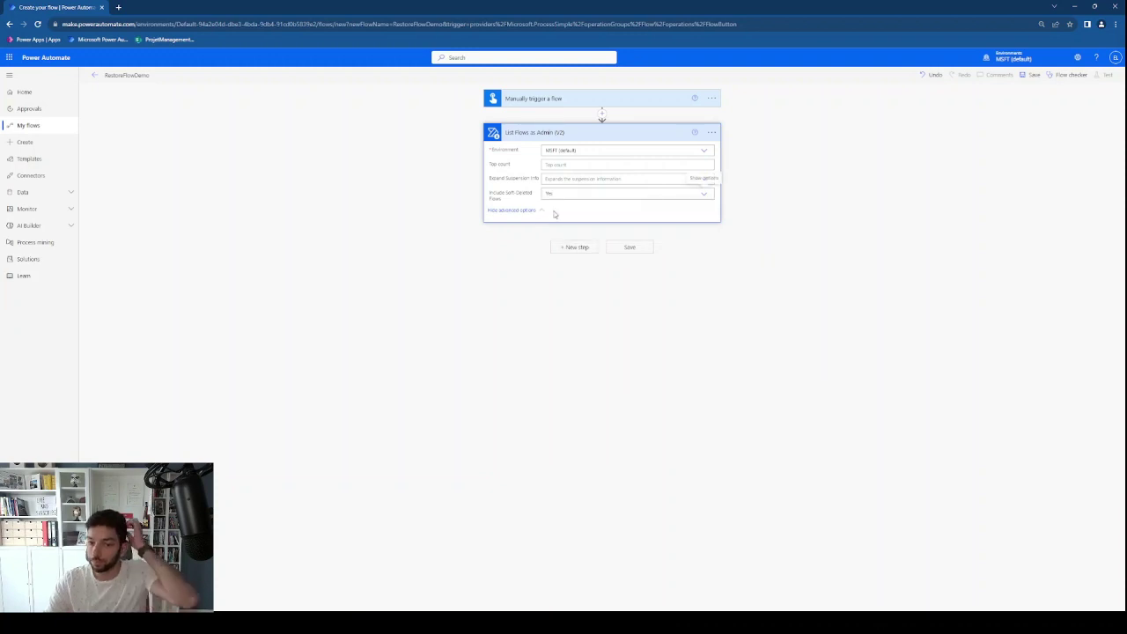
left_click(778, 230)
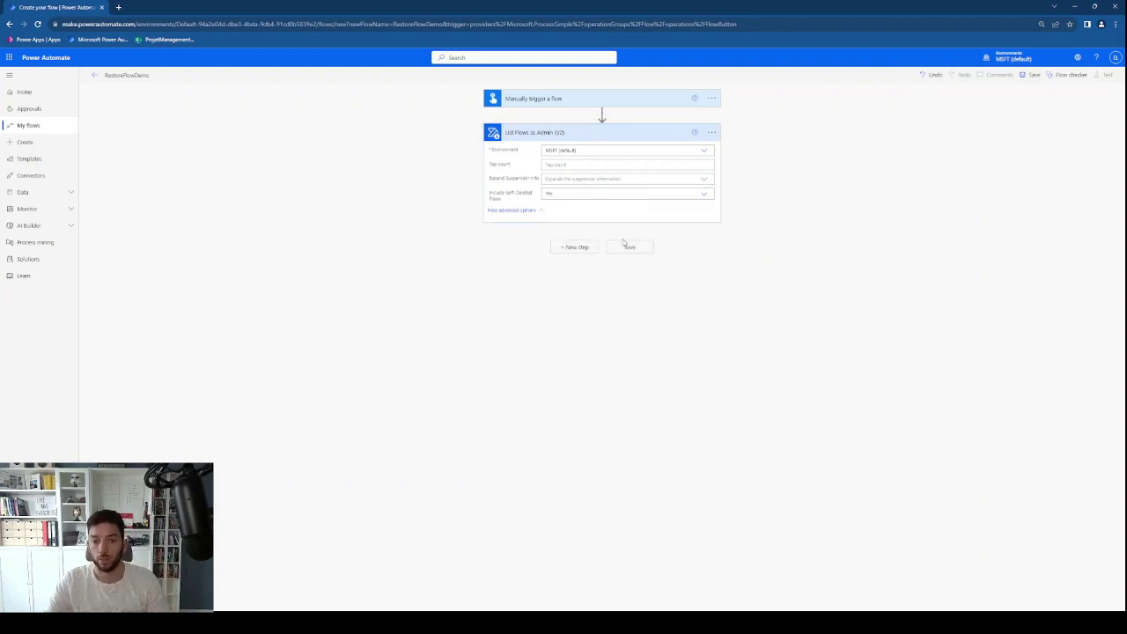
Save the flow with Include Soft-Deleted Flows set to No and run a manual test of it.
left_click(1032, 74)
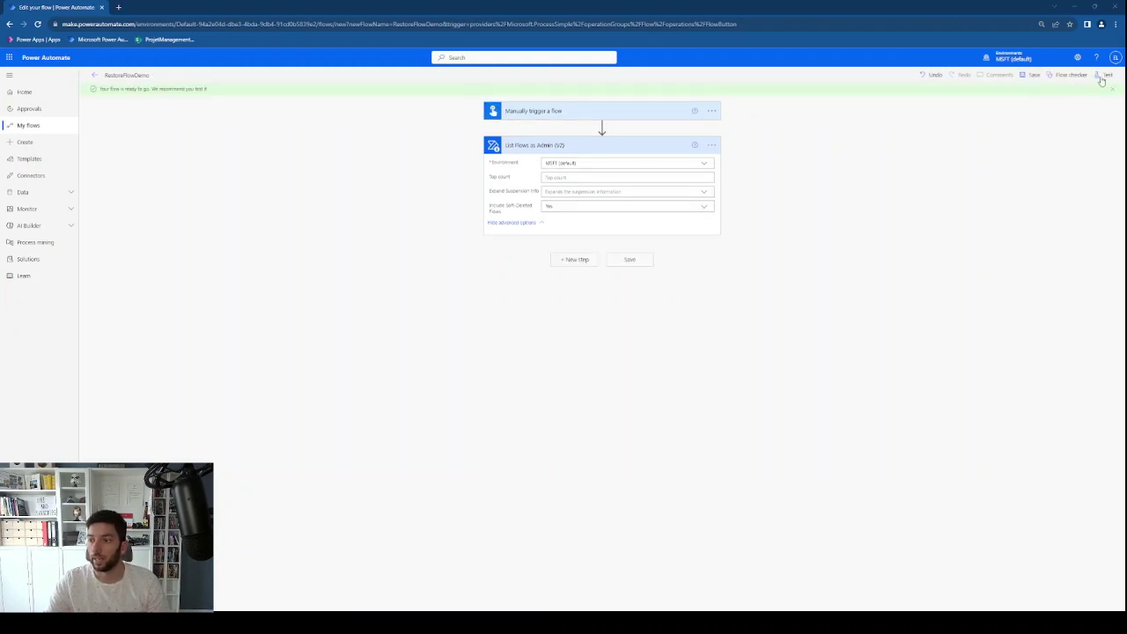
left_click(1009, 100)
left_click(1015, 597)
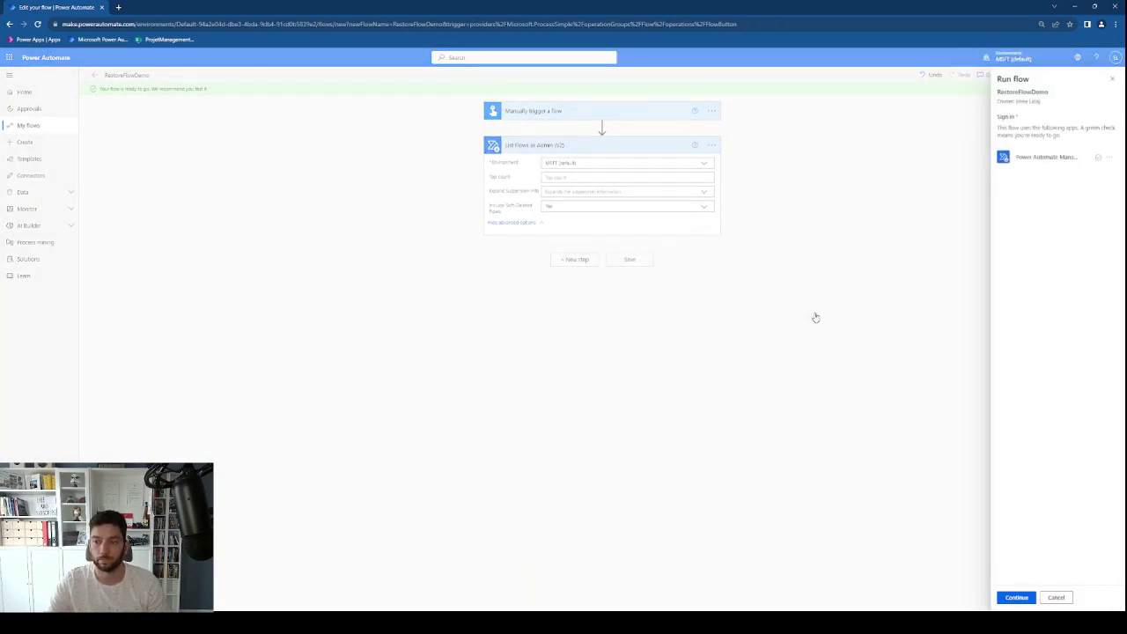
left_click(1016, 598)
left_click(1009, 597)
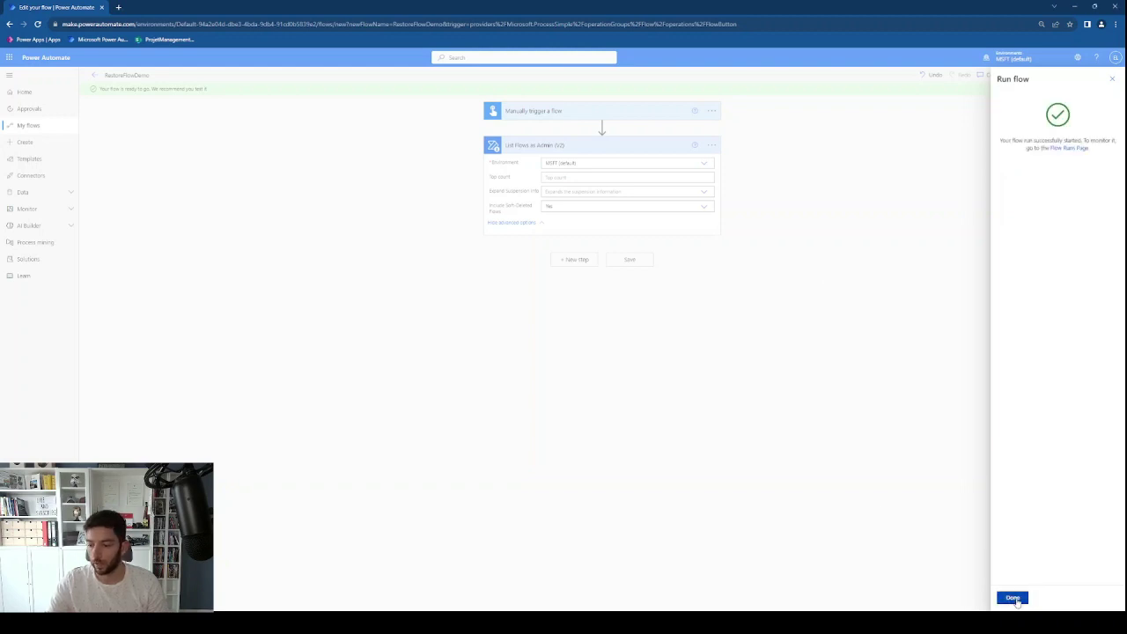
left_click(1014, 599)
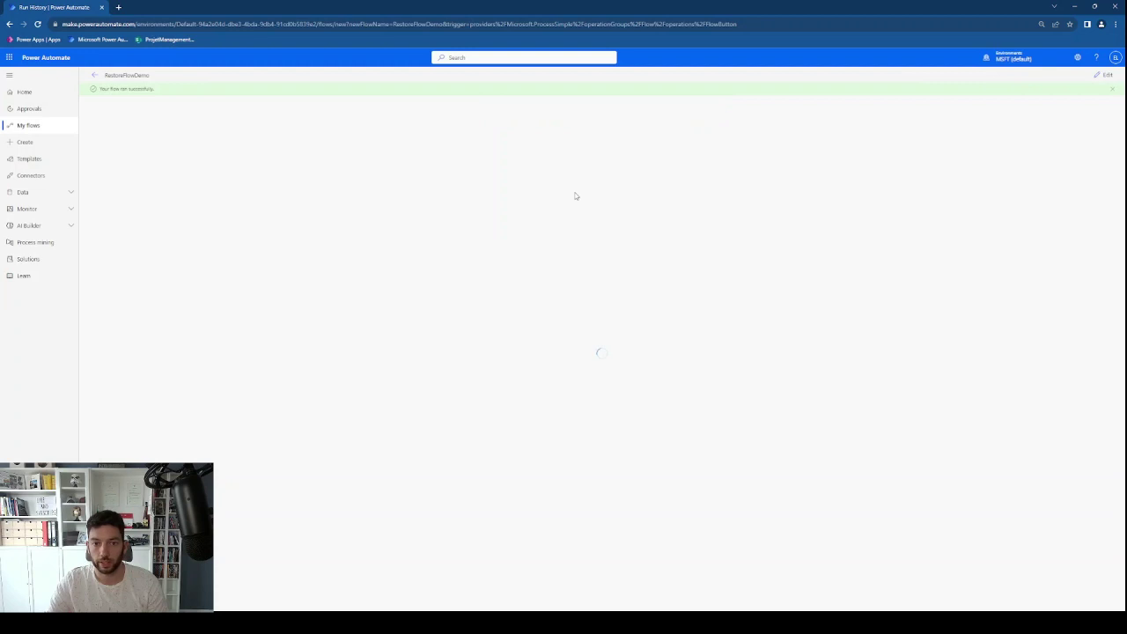
Open the raw outputs of List Flows as Admin (V2) and examine the display names of the returned flows.
left_click(576, 159)
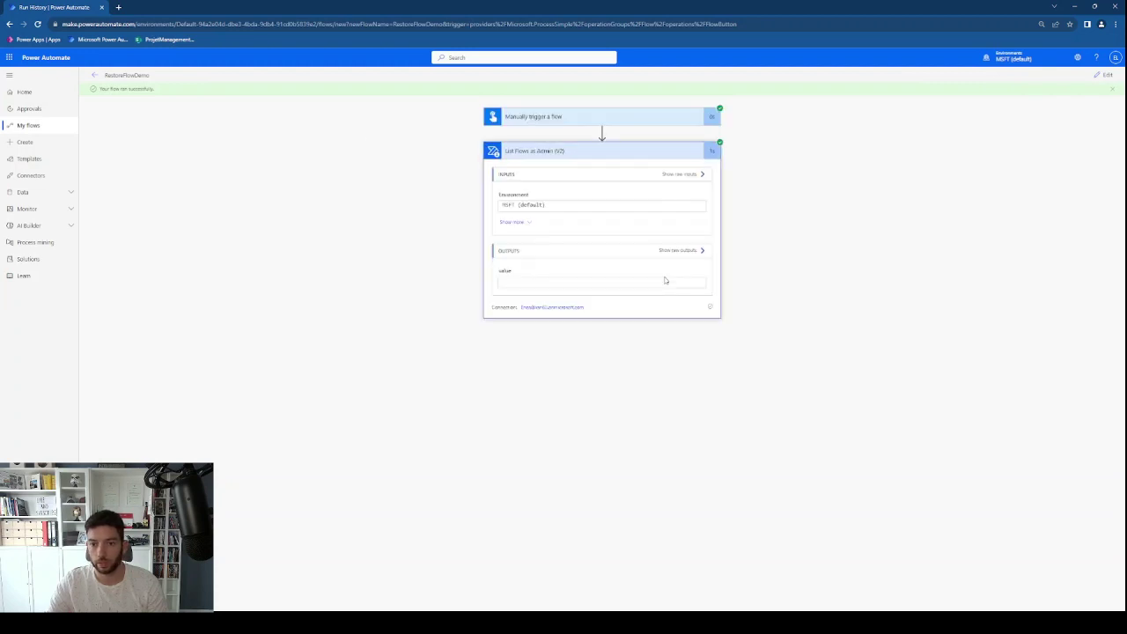
left_click(680, 250)
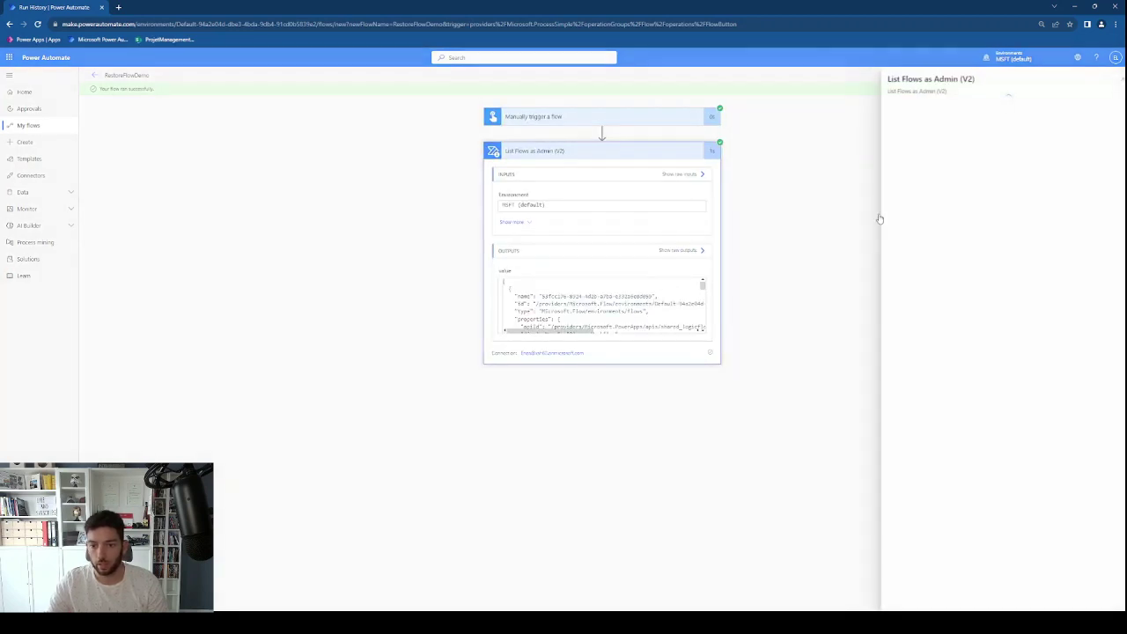
scroll(924, 283, "down", 3)
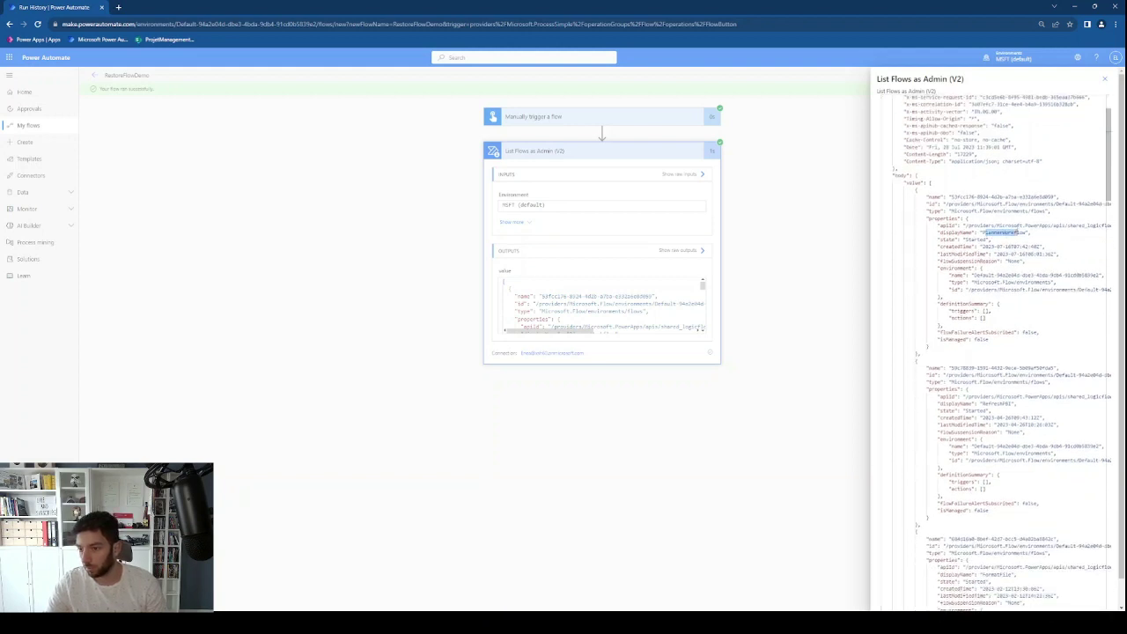
double_click(988, 233)
scroll(989, 351, "down", 2)
left_click_drag(985, 344, 1013, 344)
scroll(1013, 344, "down", 1)
scroll(969, 144, "up", 2)
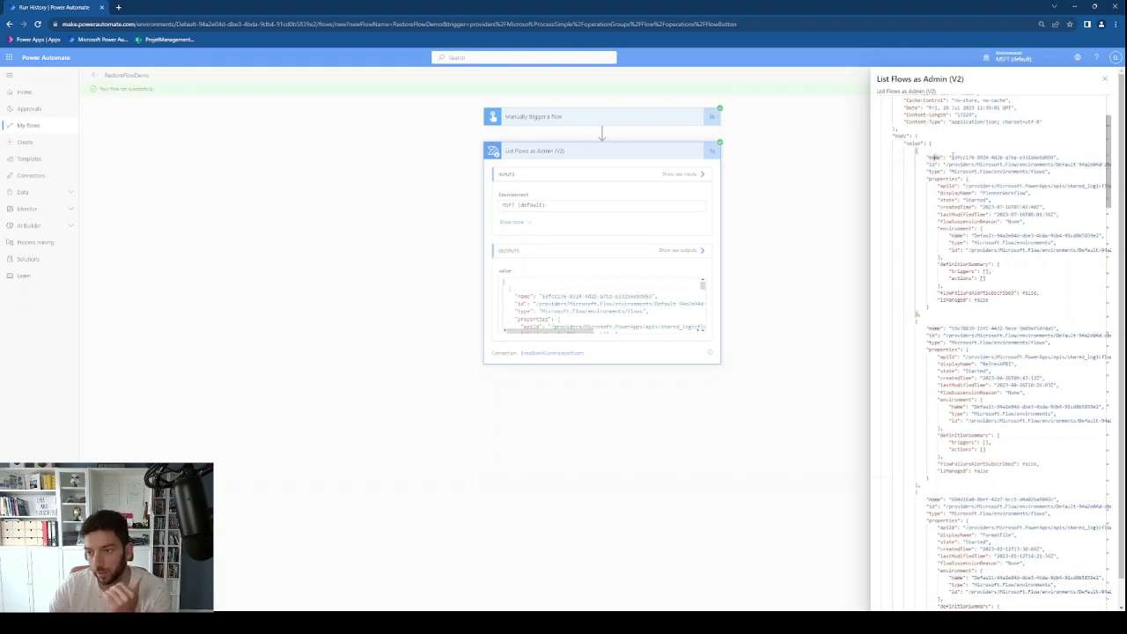
Examine the name identifier and the state of the first flow in the List Flows as Admin (V2) raw outputs.
left_click_drag(953, 156, 1057, 156)
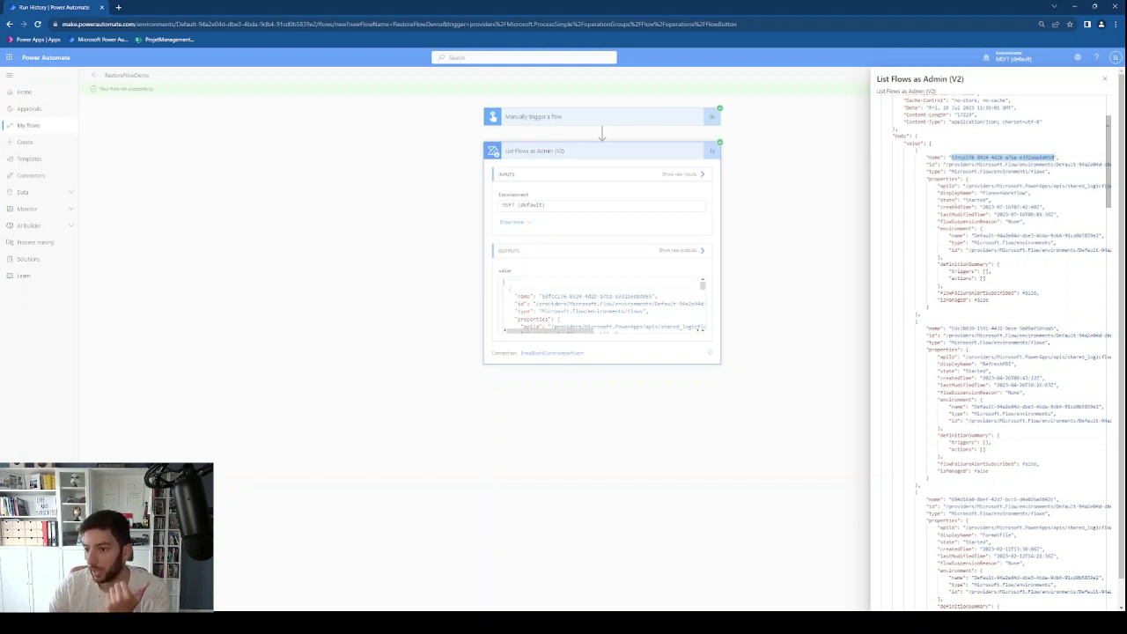
double_click(947, 199)
double_click(976, 200)
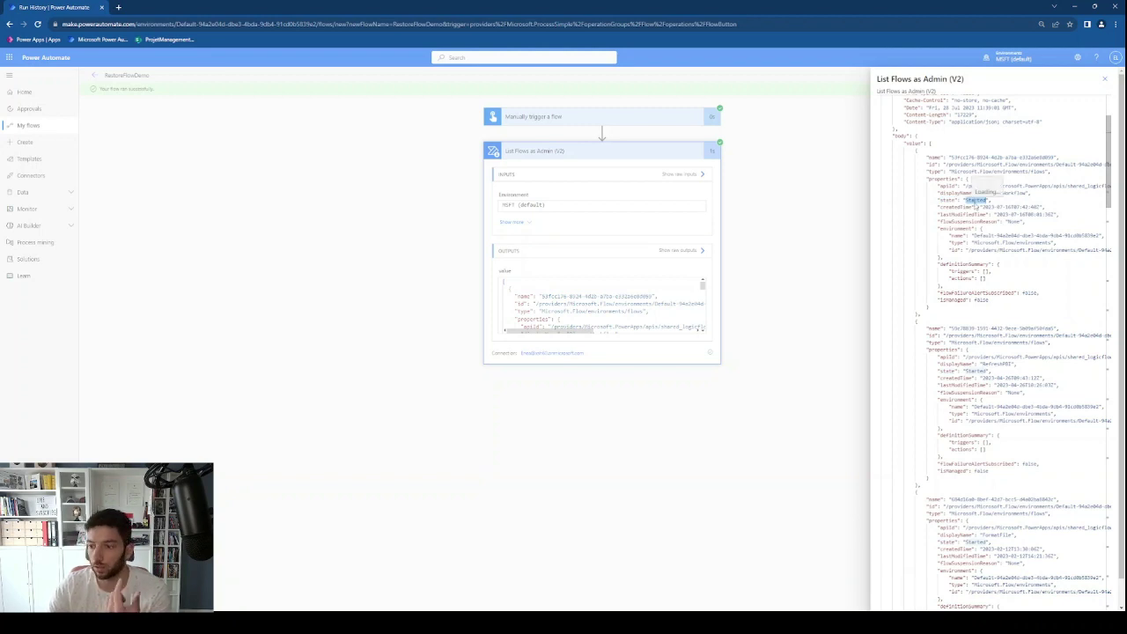
scroll(978, 199, "down", 2)
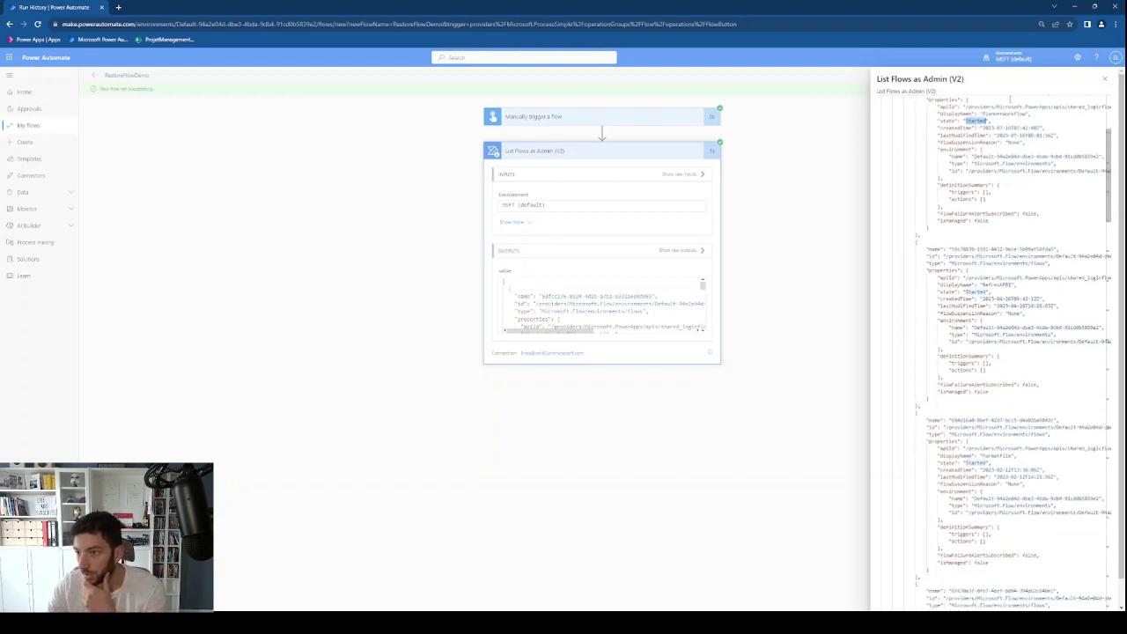
Search the raw outputs for "Started", step through the matches to compare the flows' states, and close the outputs.
key("ctrl+f")
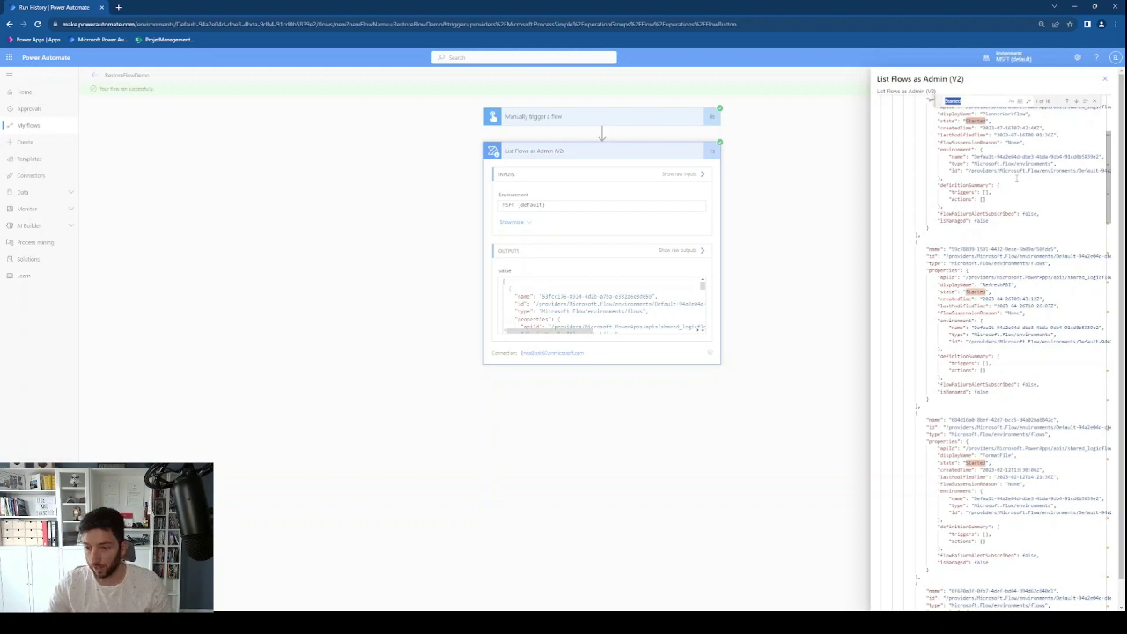
left_click(1076, 102)
left_click(1076, 103)
left_click(1076, 102)
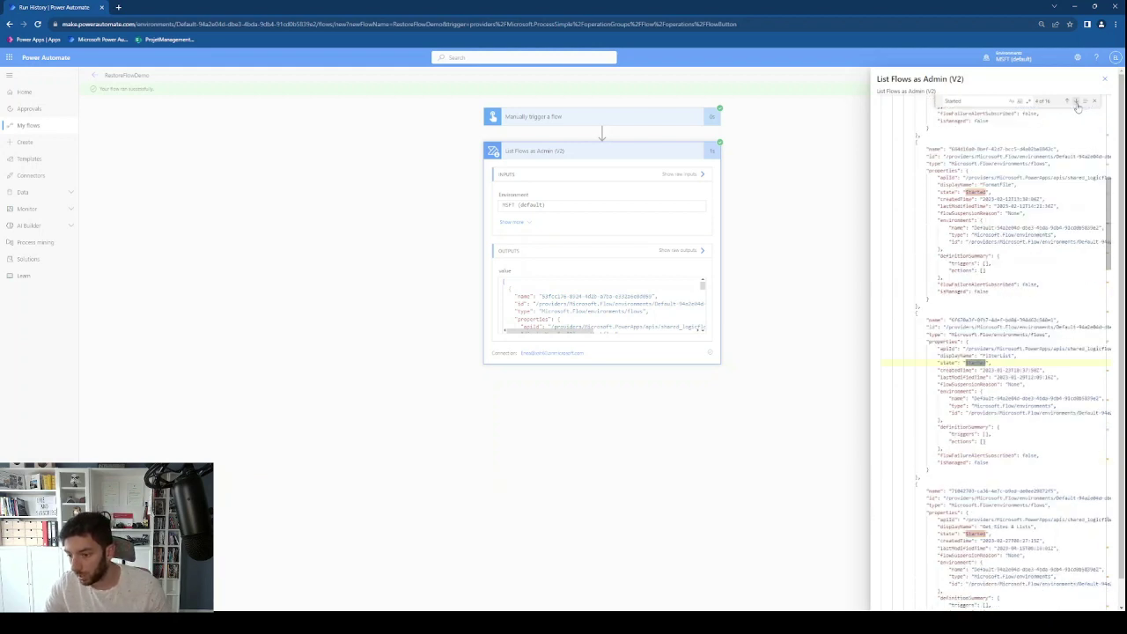
left_click(1076, 102)
left_click(1077, 102)
left_click(1076, 102)
left_click(1076, 102)
left_click(1077, 102)
left_click(1076, 102)
left_click(1076, 102)
left_click(1077, 102)
left_click(1076, 102)
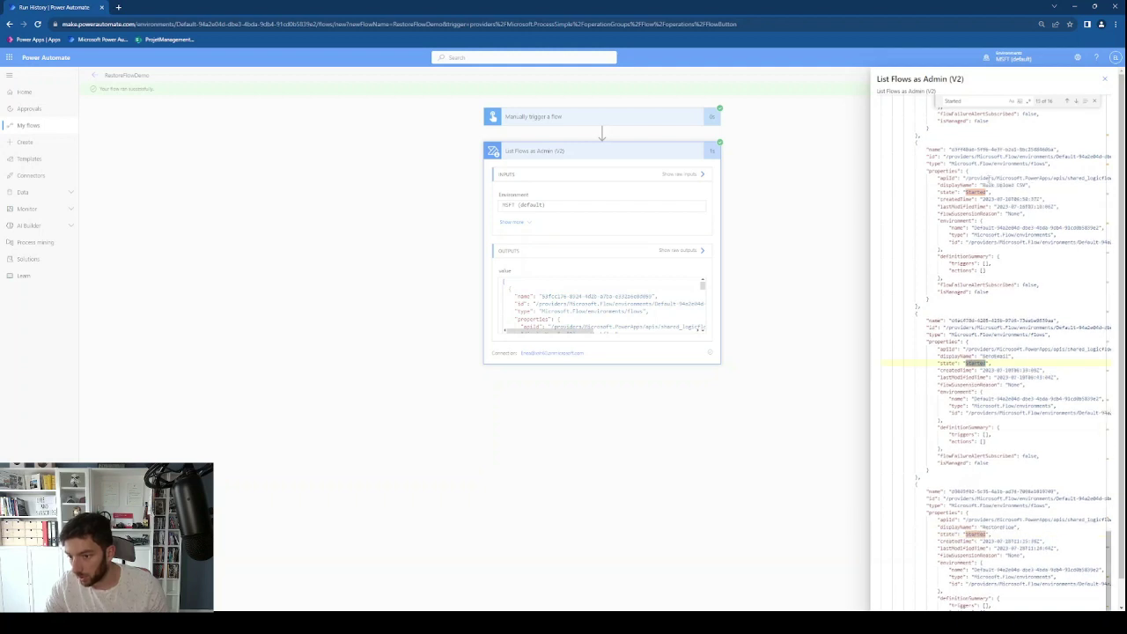
left_click(1068, 102)
left_click(1069, 102)
left_click(1068, 103)
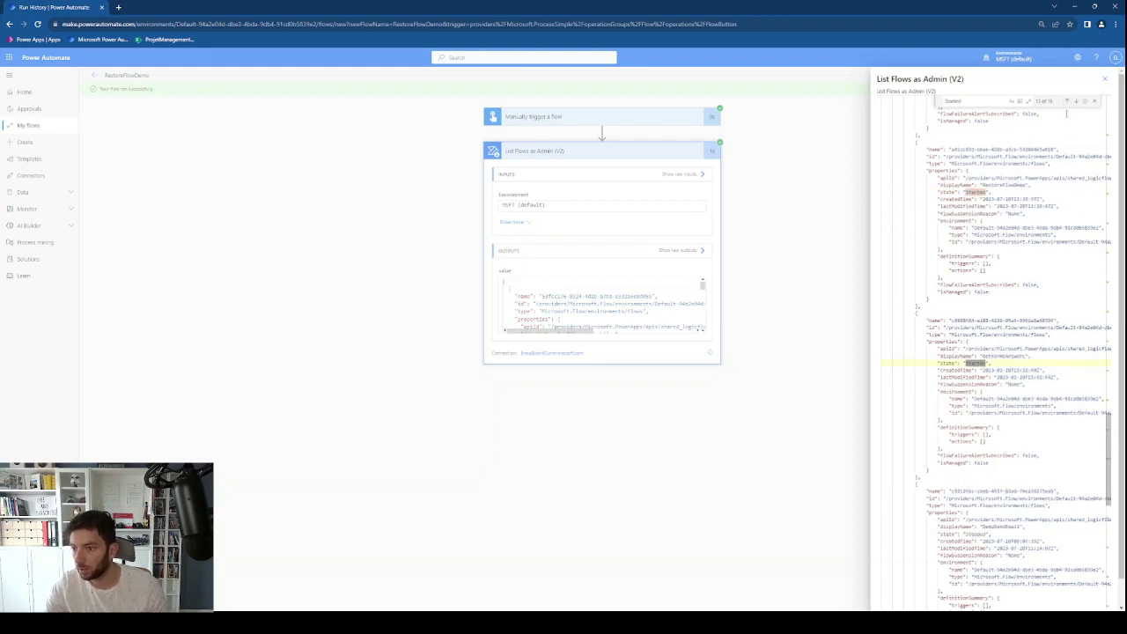
left_click(1077, 102)
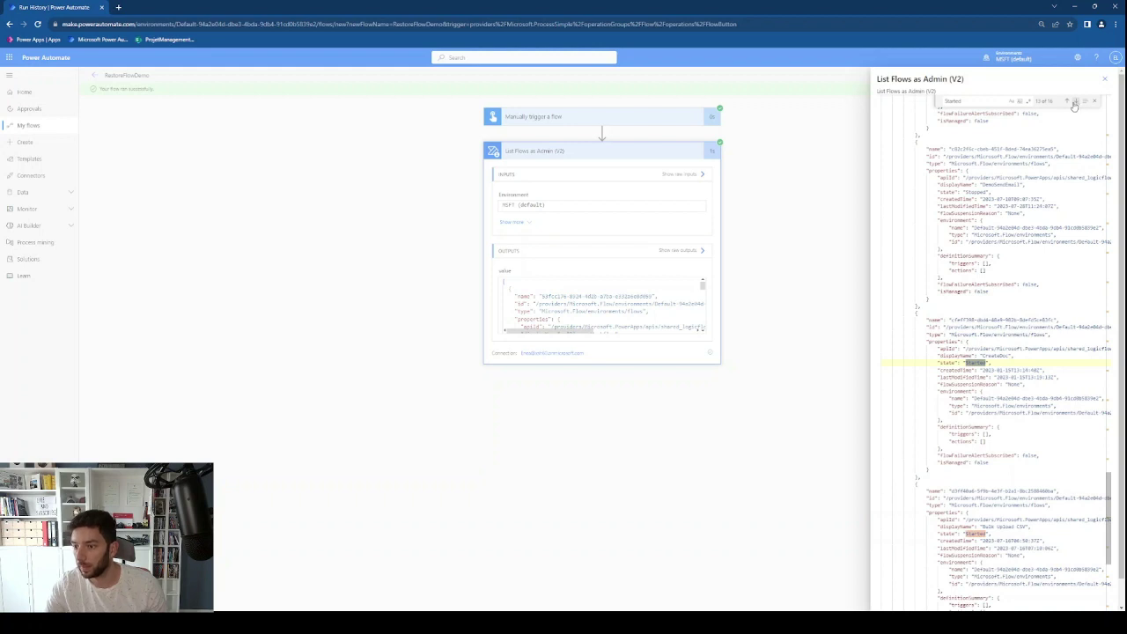
left_click(1067, 103)
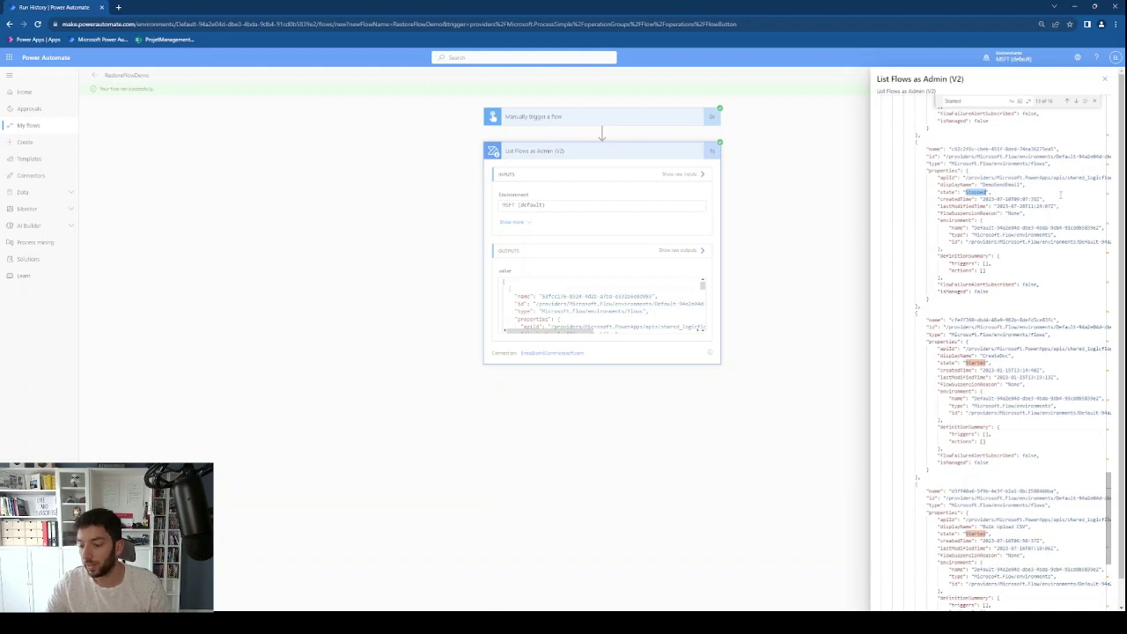
left_click(1107, 82)
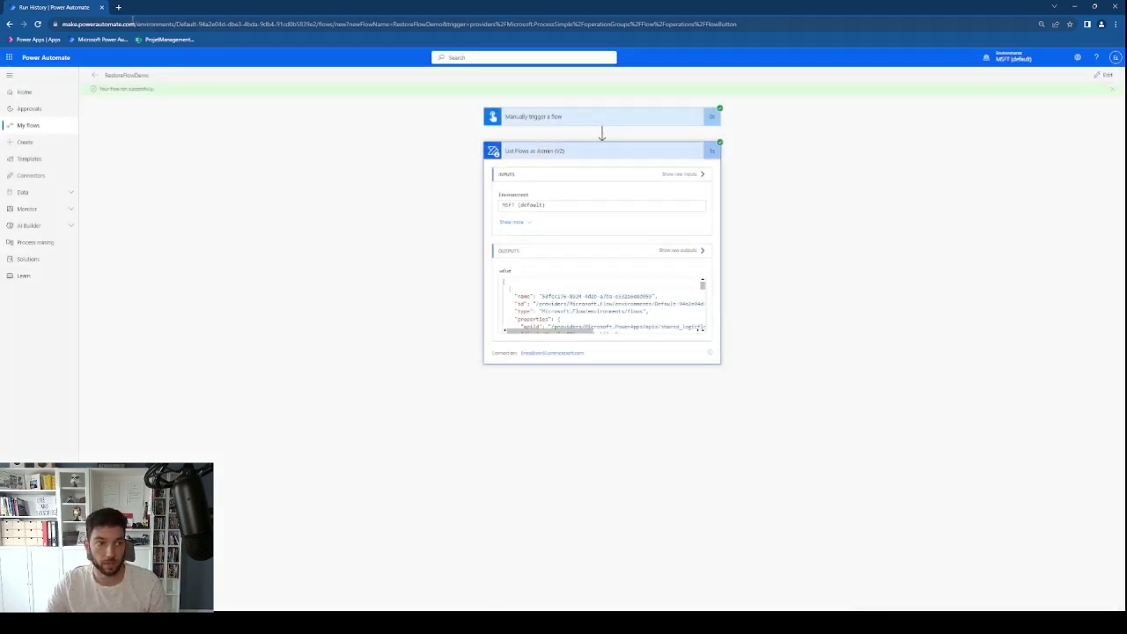
Open the My flows page in a separate browser tab placed ahead of the run history.
right_click(45, 129)
left_click(83, 137)
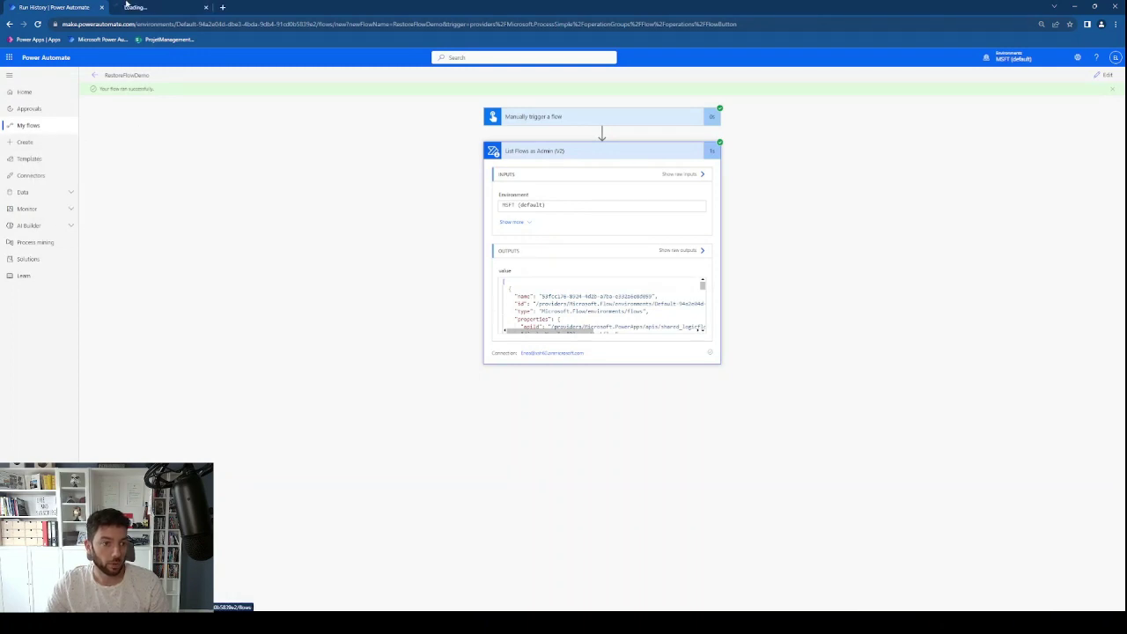
left_click_drag(141, 4, 56, 7)
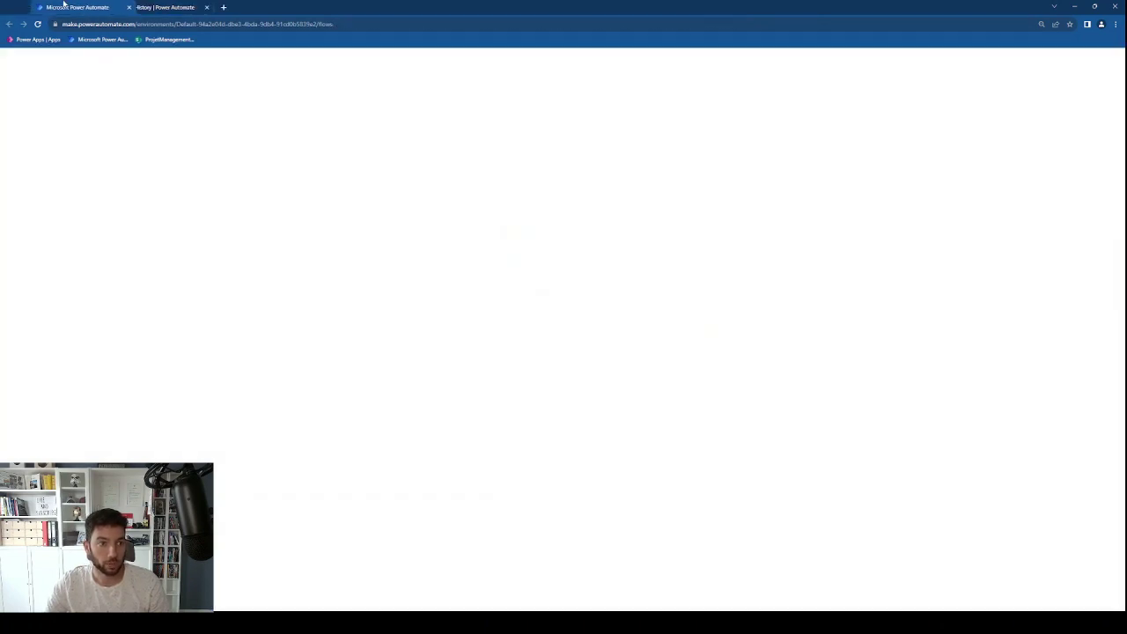
left_click(149, 7)
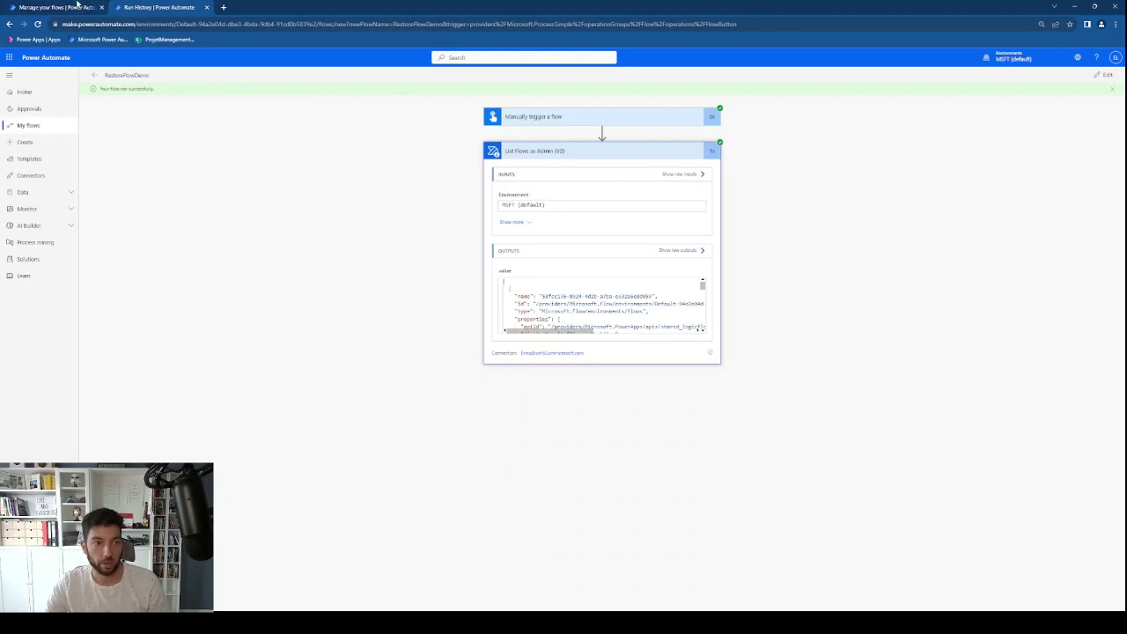
left_click(77, 5)
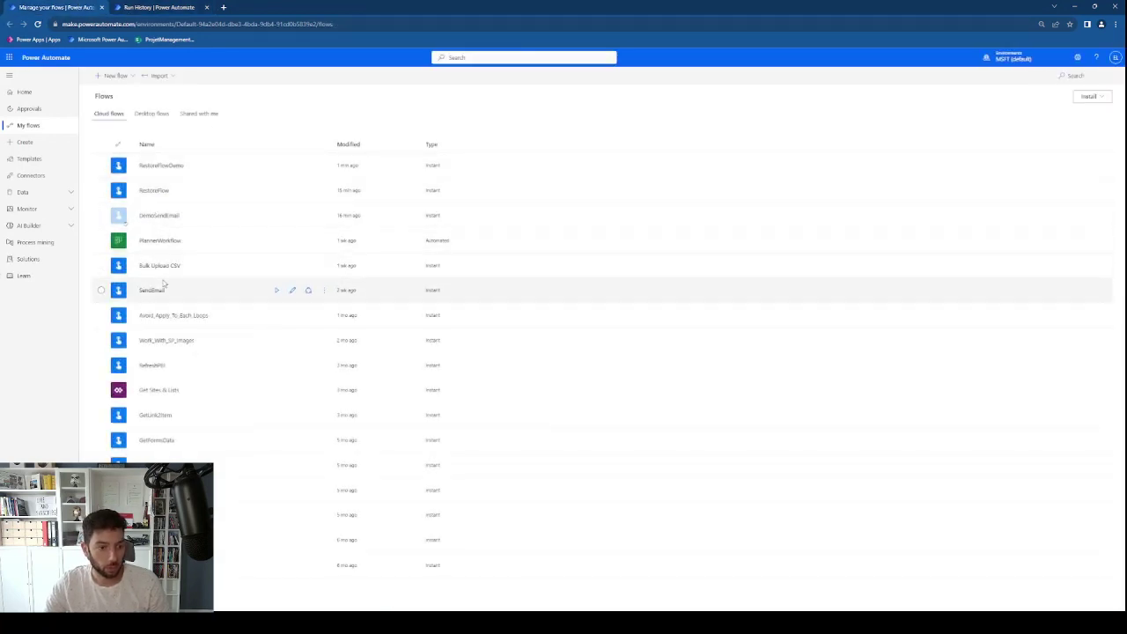
Delete the SendEmail flow from the cloud flows list and confirm the deletion.
left_click(102, 291)
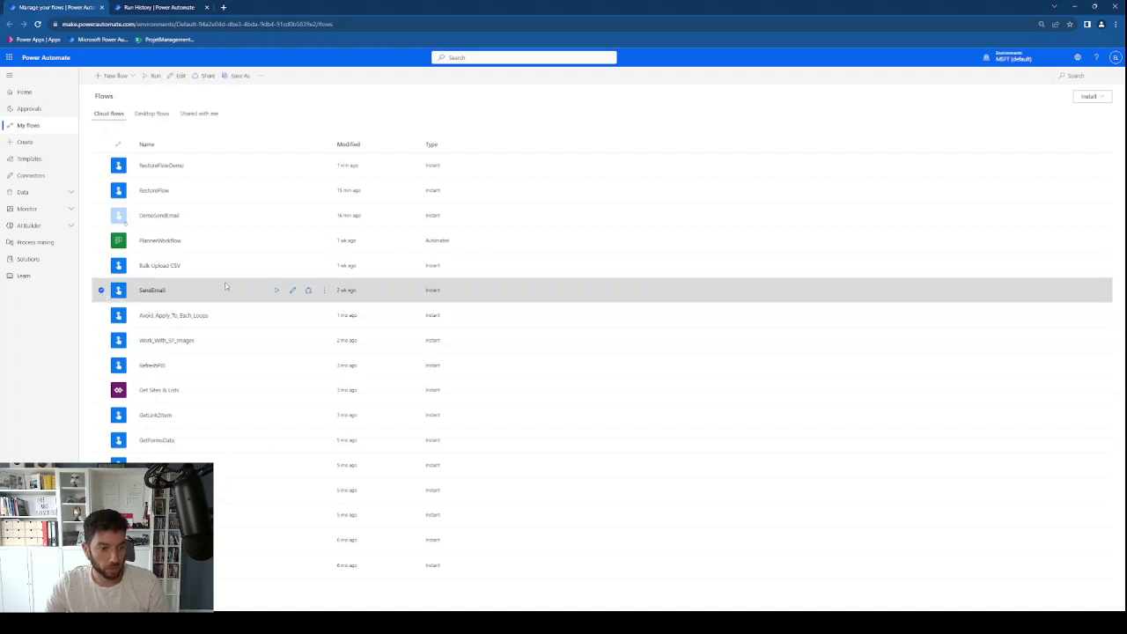
left_click(324, 291)
left_click(336, 453)
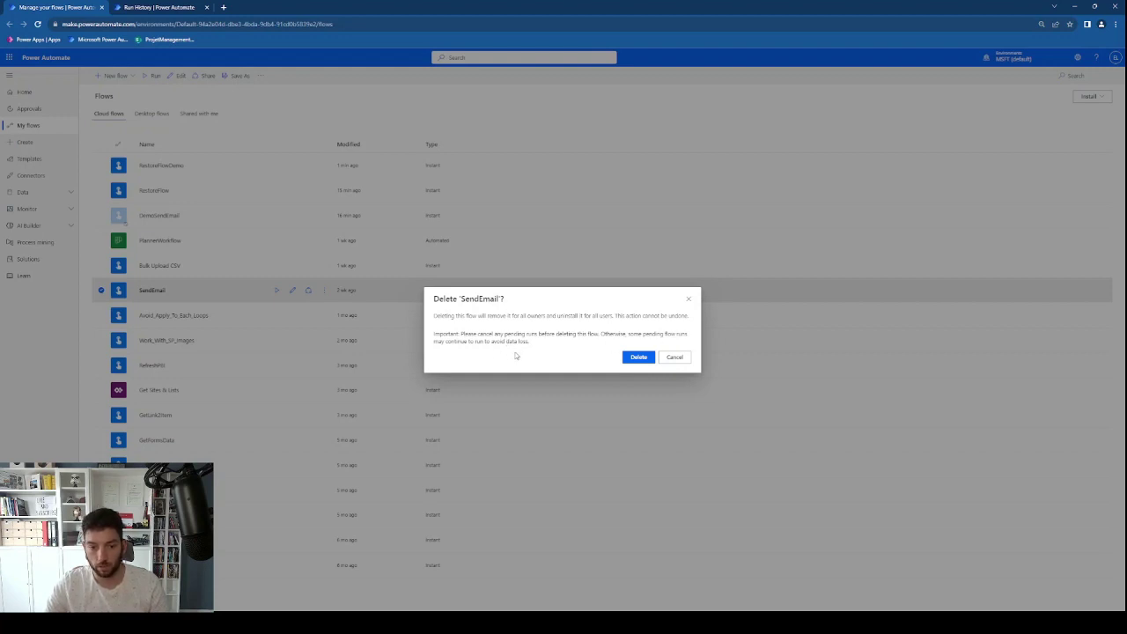
left_click(631, 361)
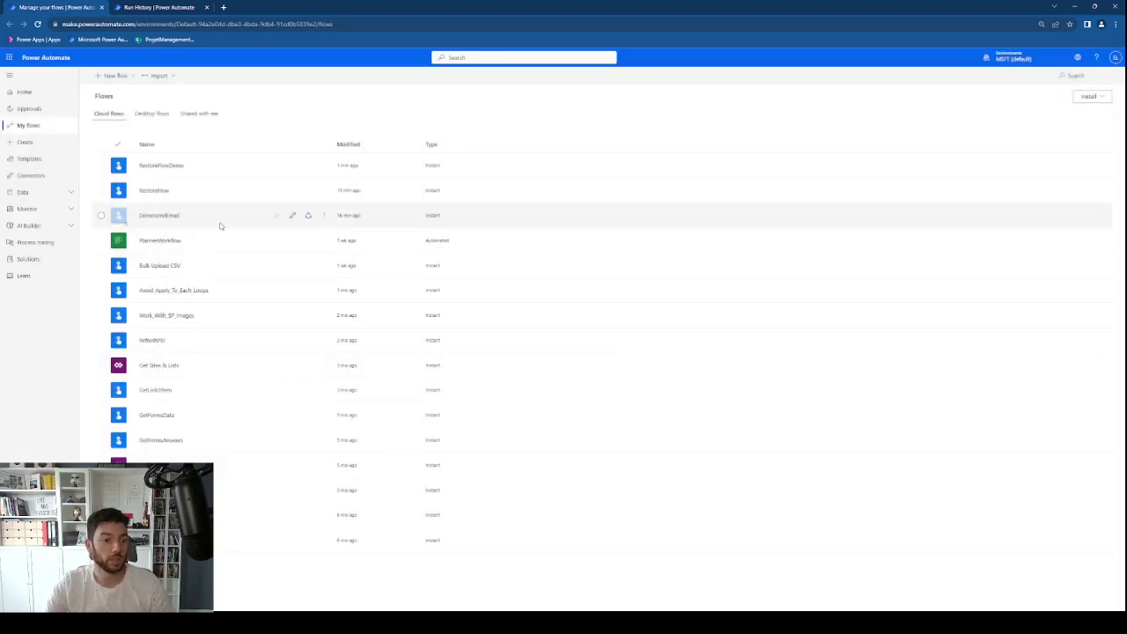
Return to RestoreFlowDemo and test it automatically with the most recent successful trigger run.
left_click(158, 8)
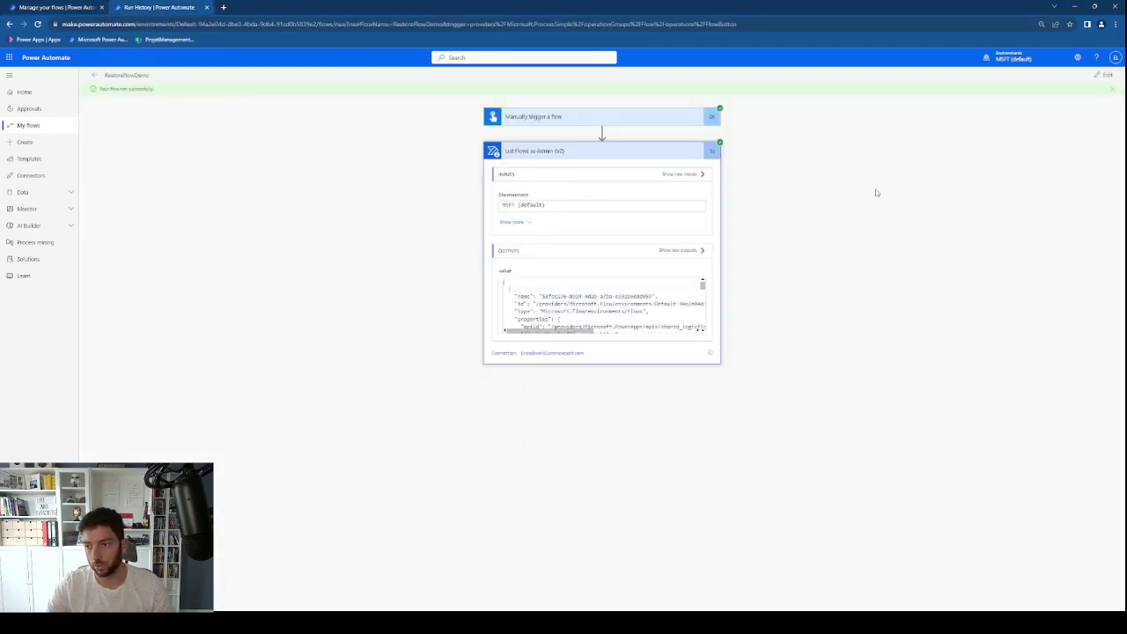
left_click(1101, 76)
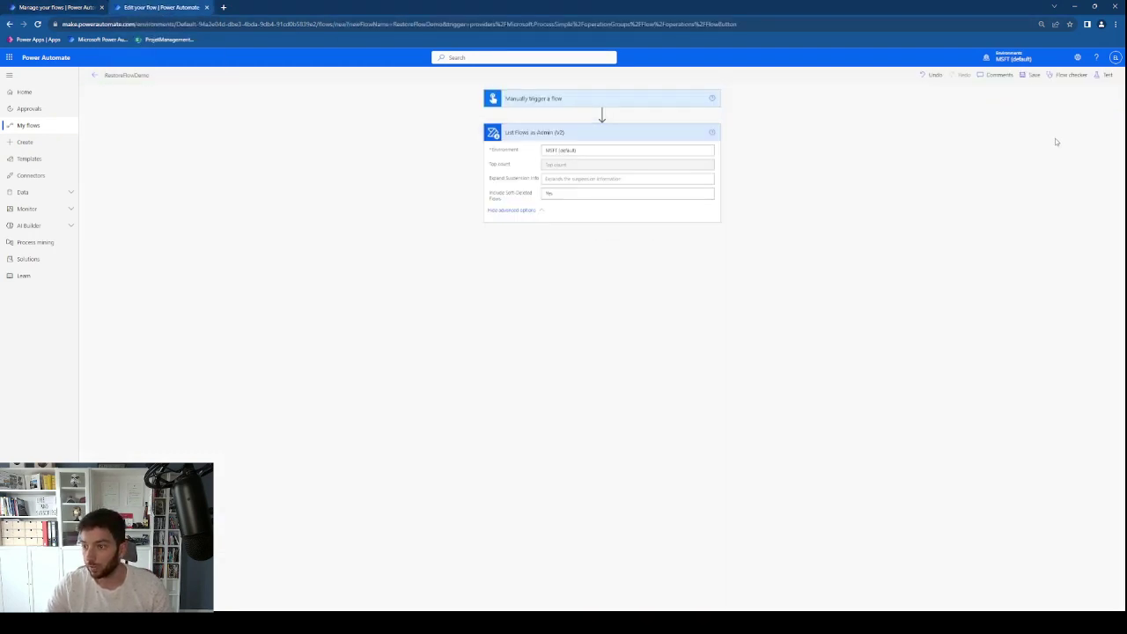
left_click(1101, 76)
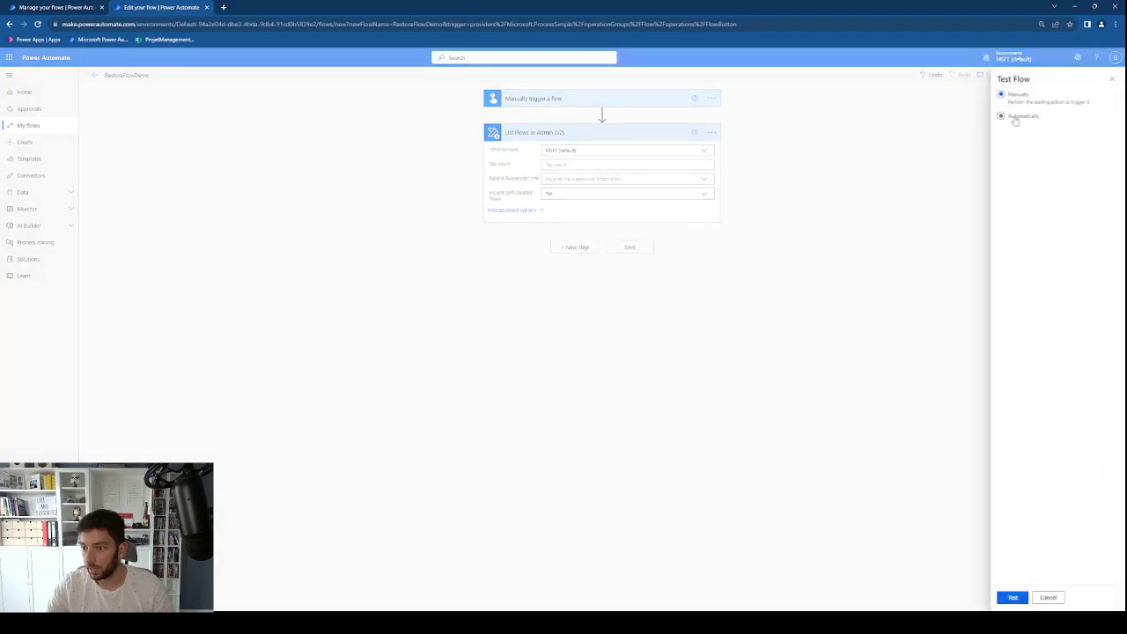
left_click(1015, 117)
left_click(1032, 146)
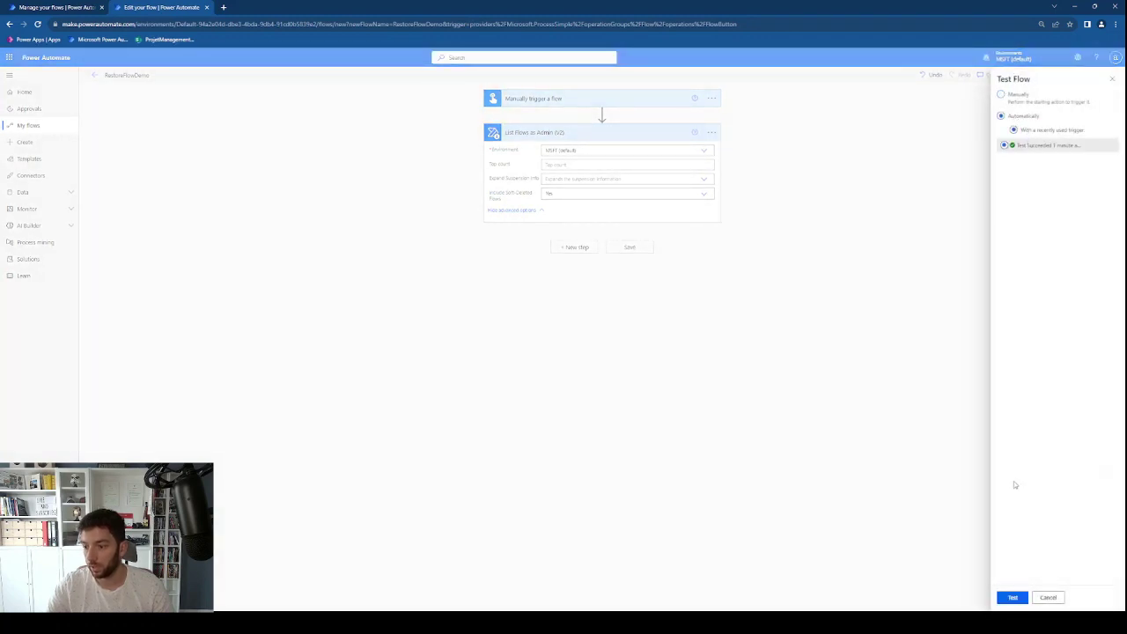
left_click(1014, 599)
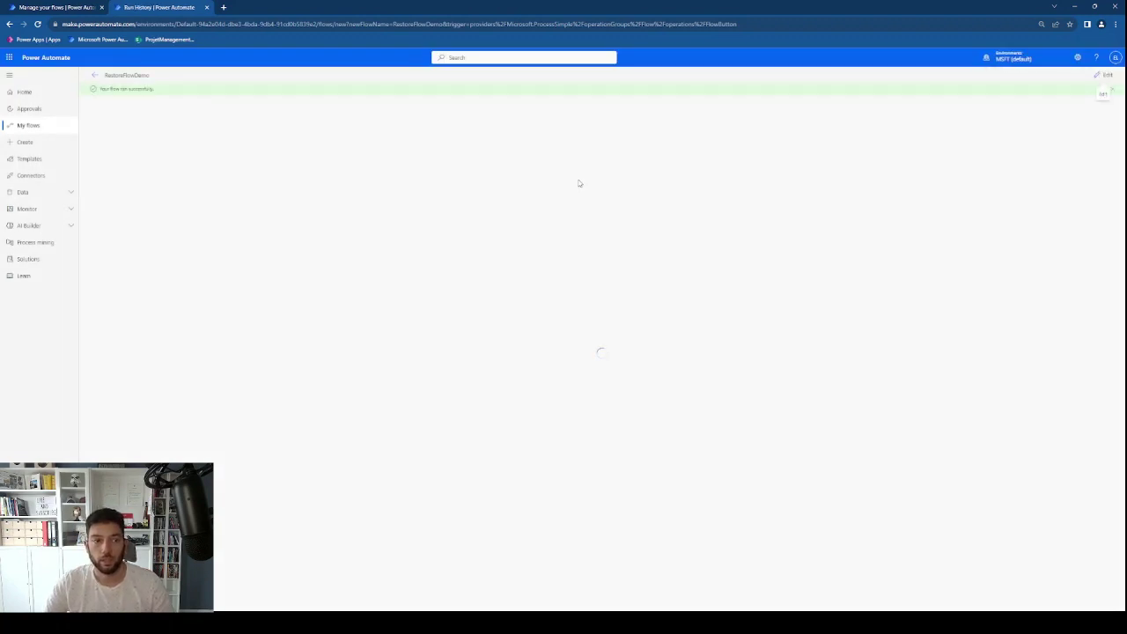
Search the new run's List Flows as Admin (V2) raw outputs for "sendemail" and check the SendEmail flow's state.
left_click(589, 160)
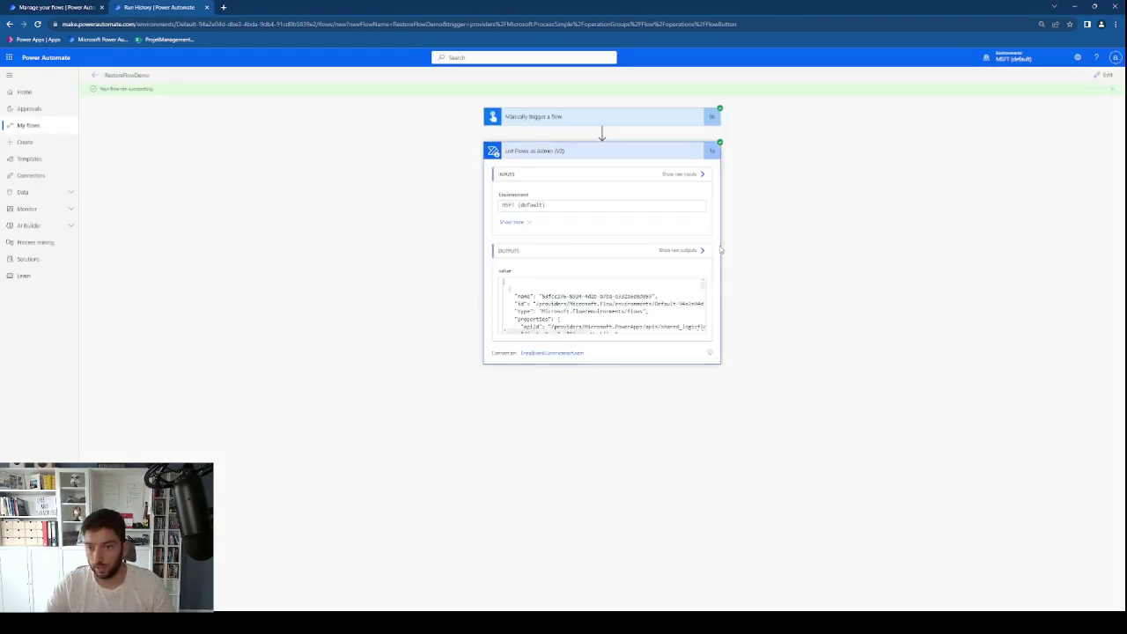
left_click(692, 256)
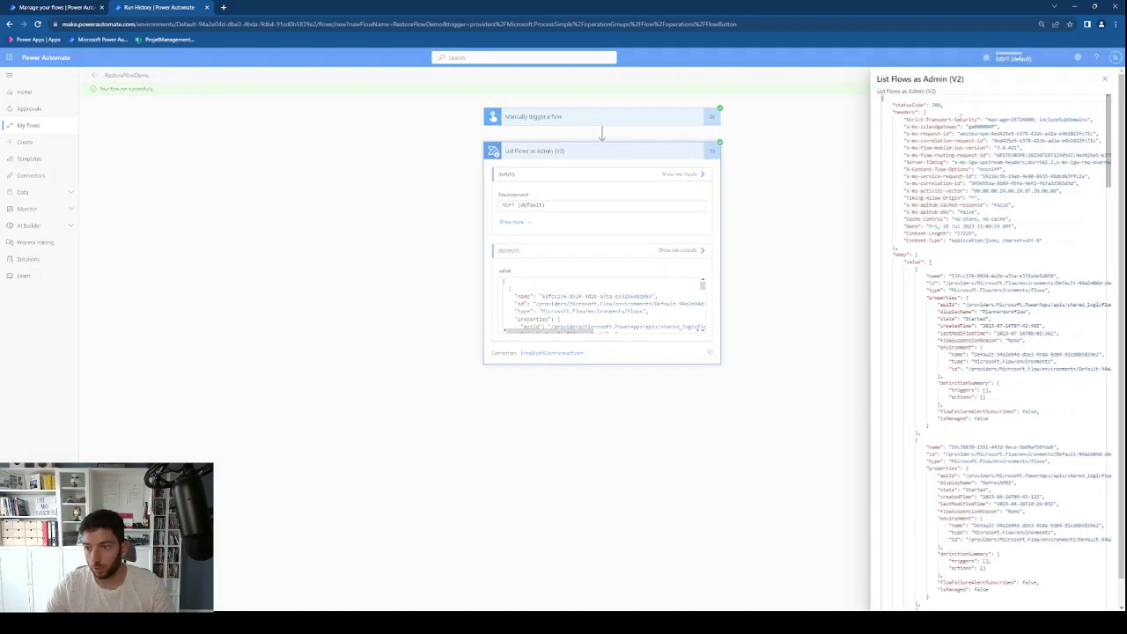
left_click(915, 206)
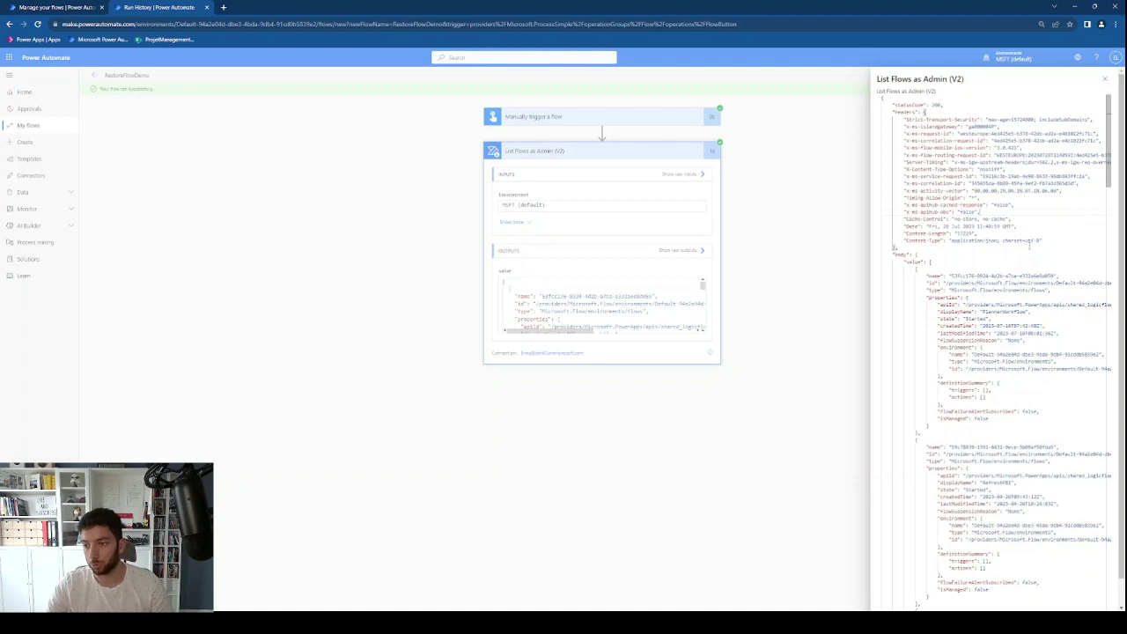
key("ctrl+f")
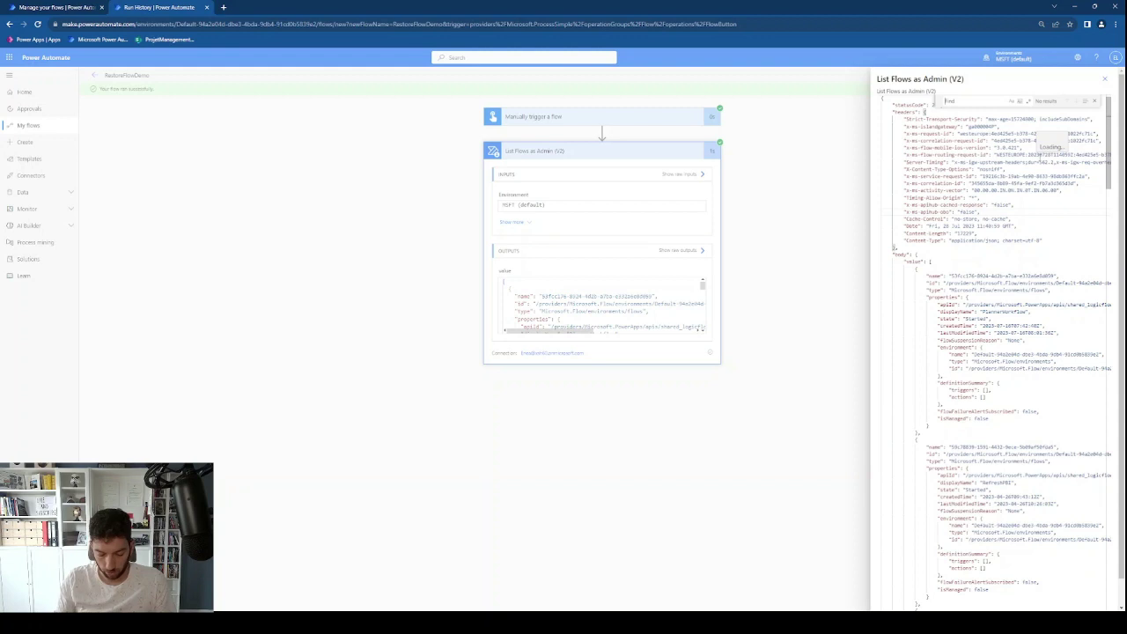
type("sendemail")
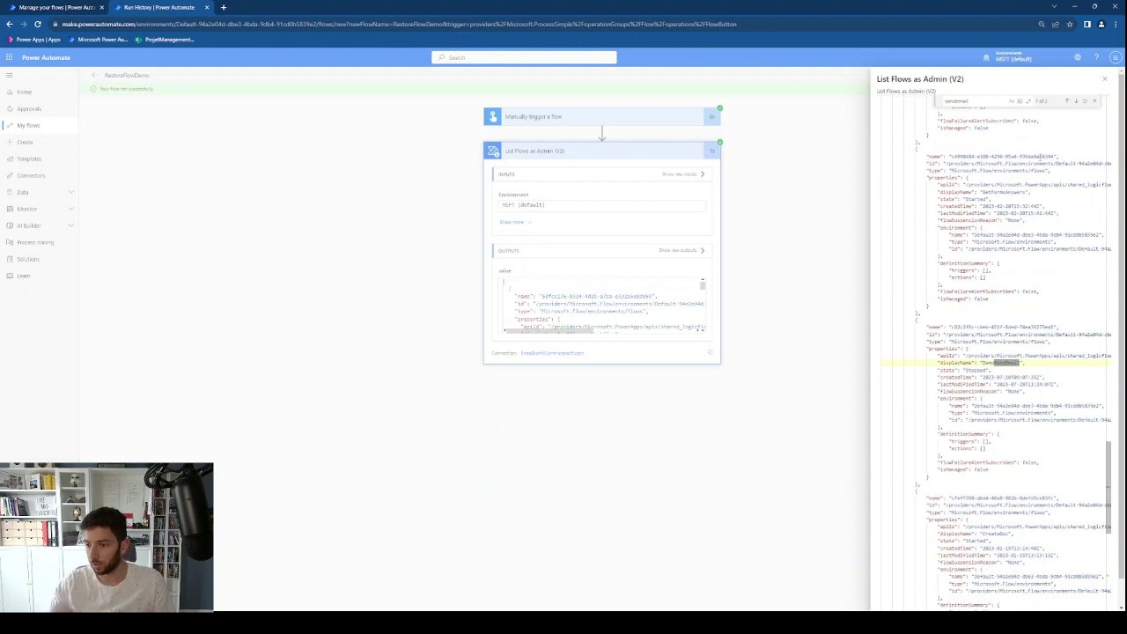
left_click(1076, 101)
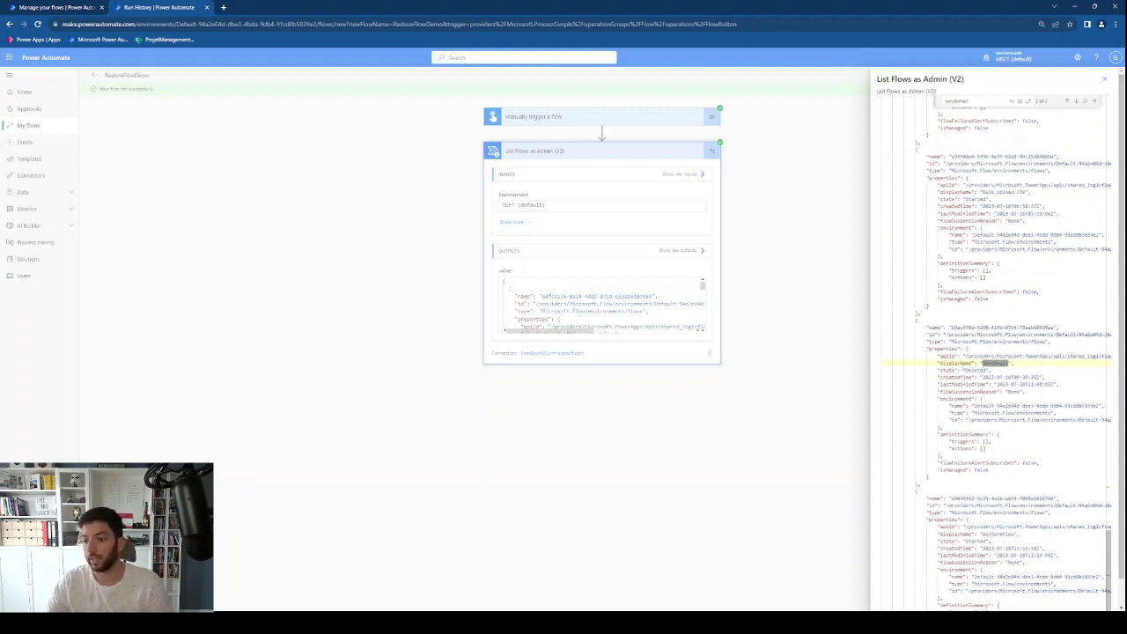
left_click_drag(938, 370, 993, 371)
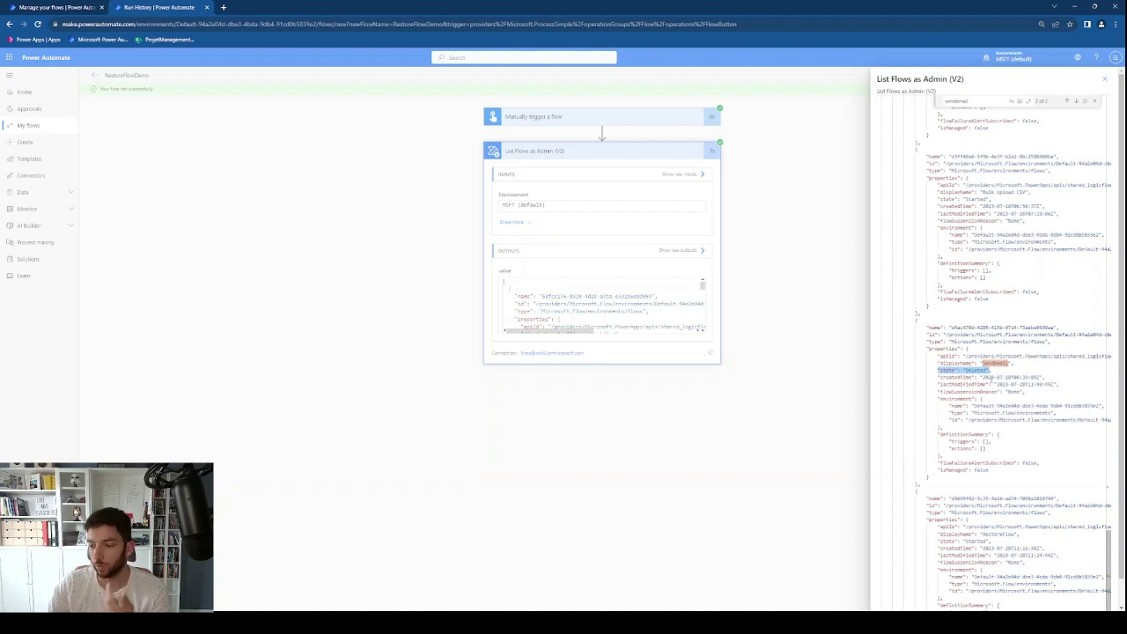
left_click(1104, 78)
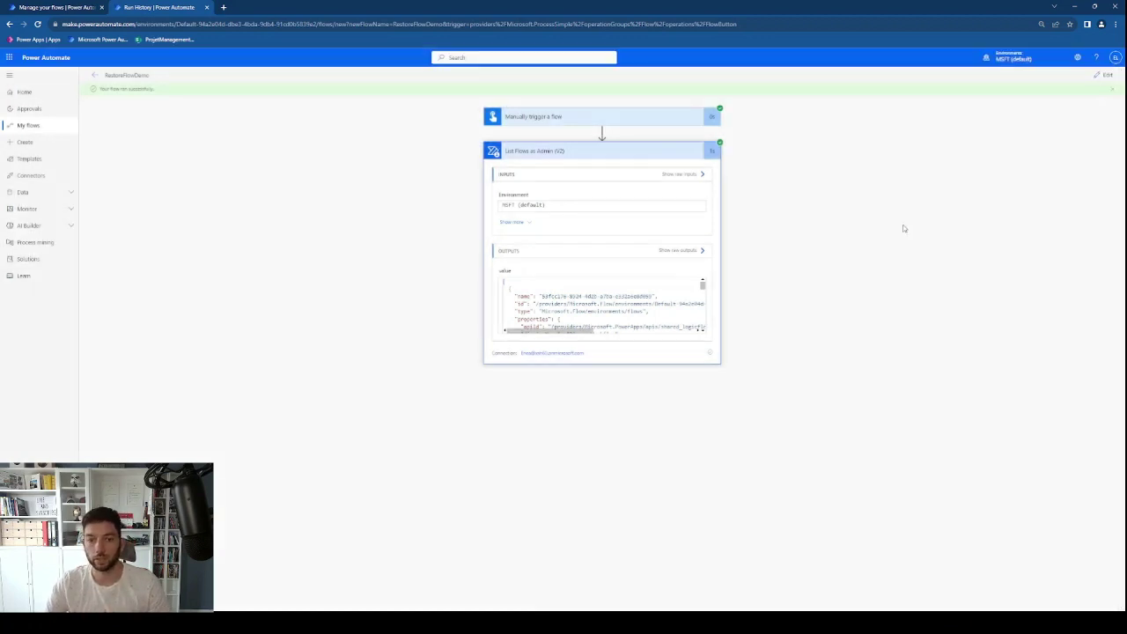
Reopen RestoreFlowDemo for editing and add an Initialize variable action after List Flows as Admin (V2).
left_click(1102, 75)
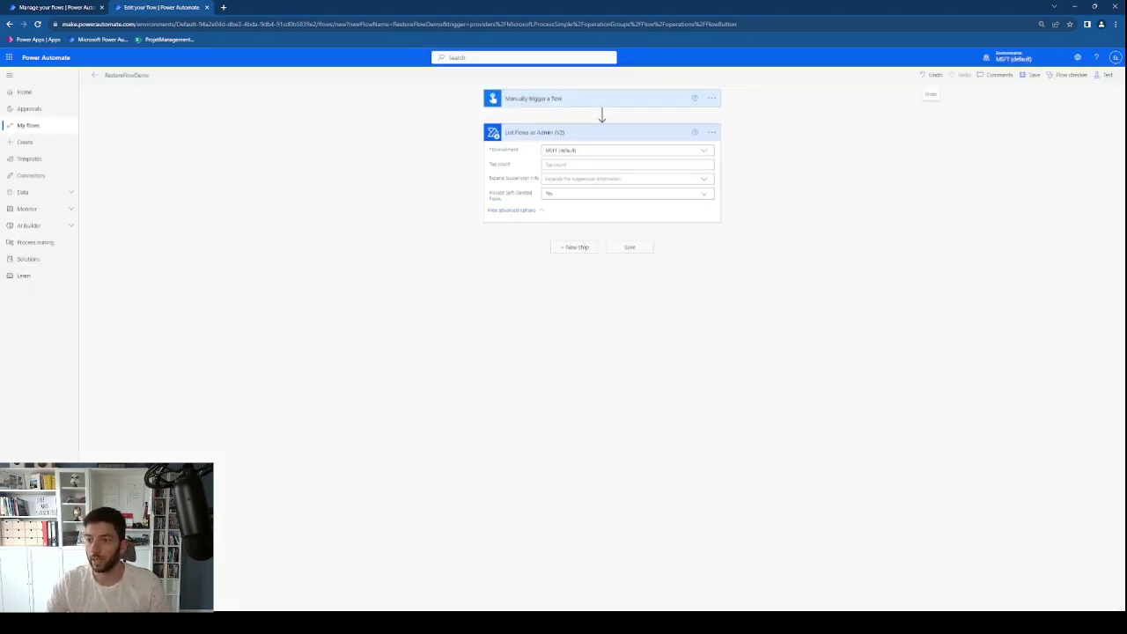
left_click(585, 251)
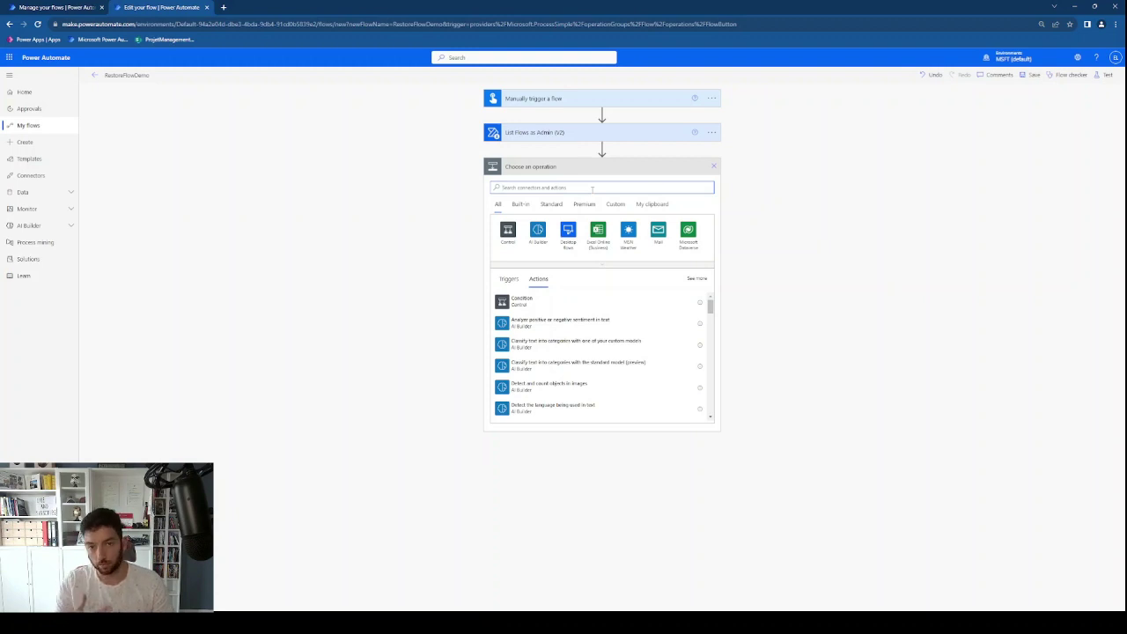
type("re")
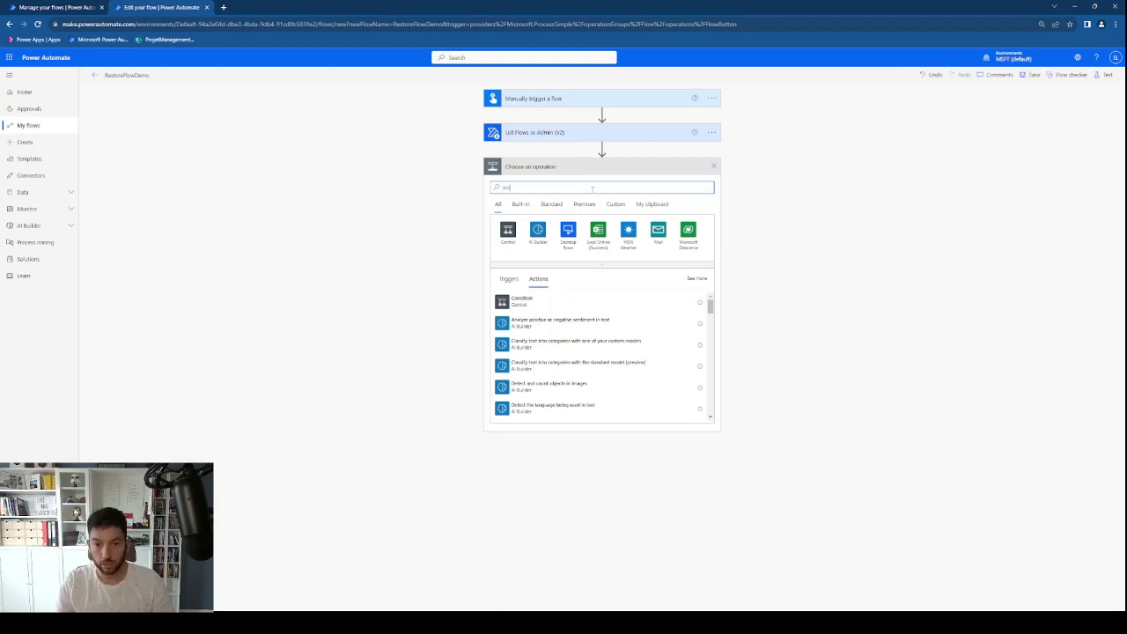
type("ariable")
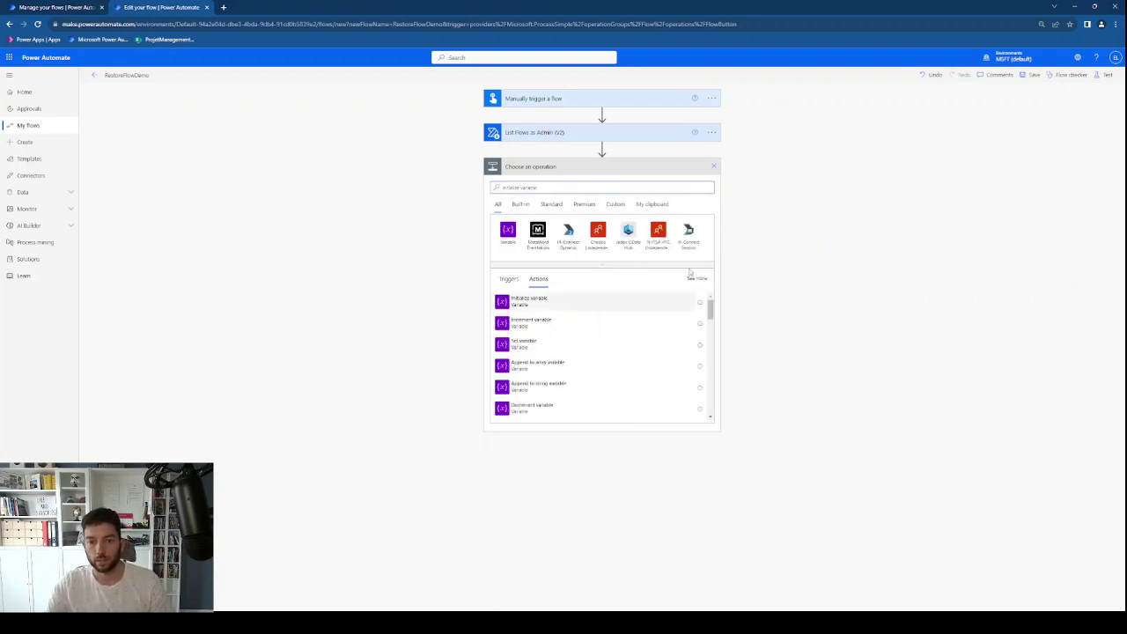
left_click(678, 302)
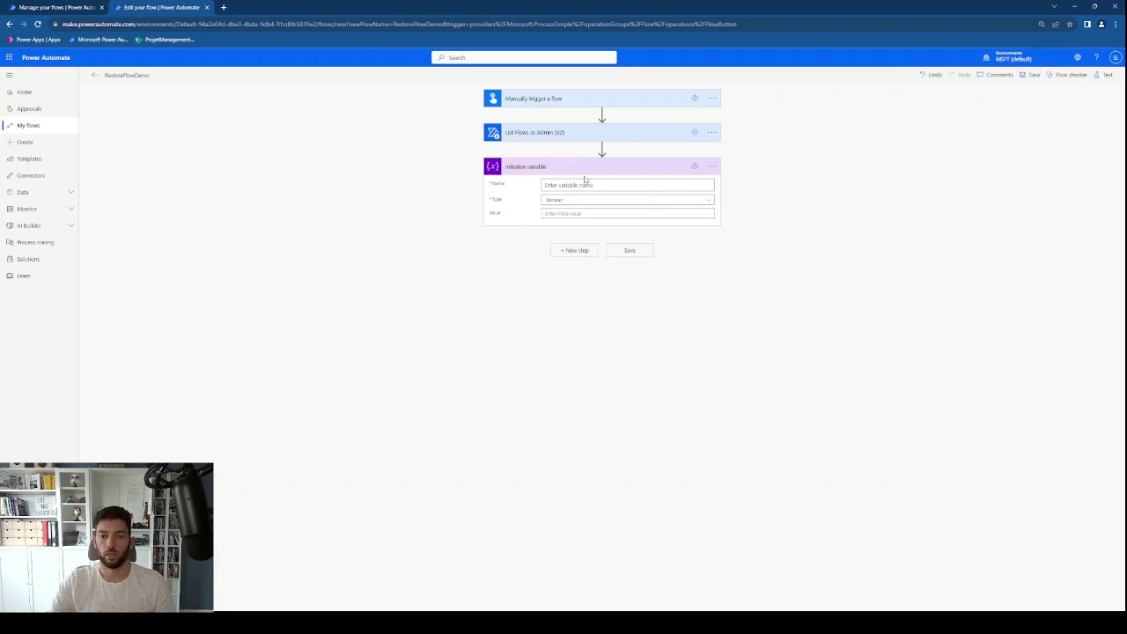
Initialize a String variable named varFlowName and add a Parse JSON action after it.
left_click(600, 200)
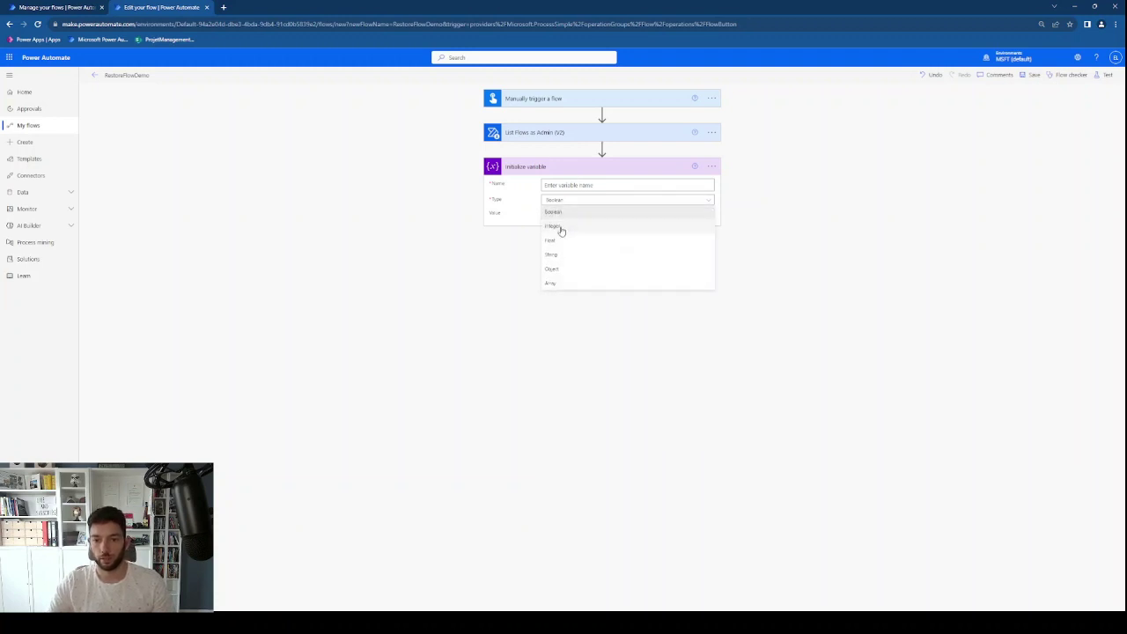
left_click(571, 257)
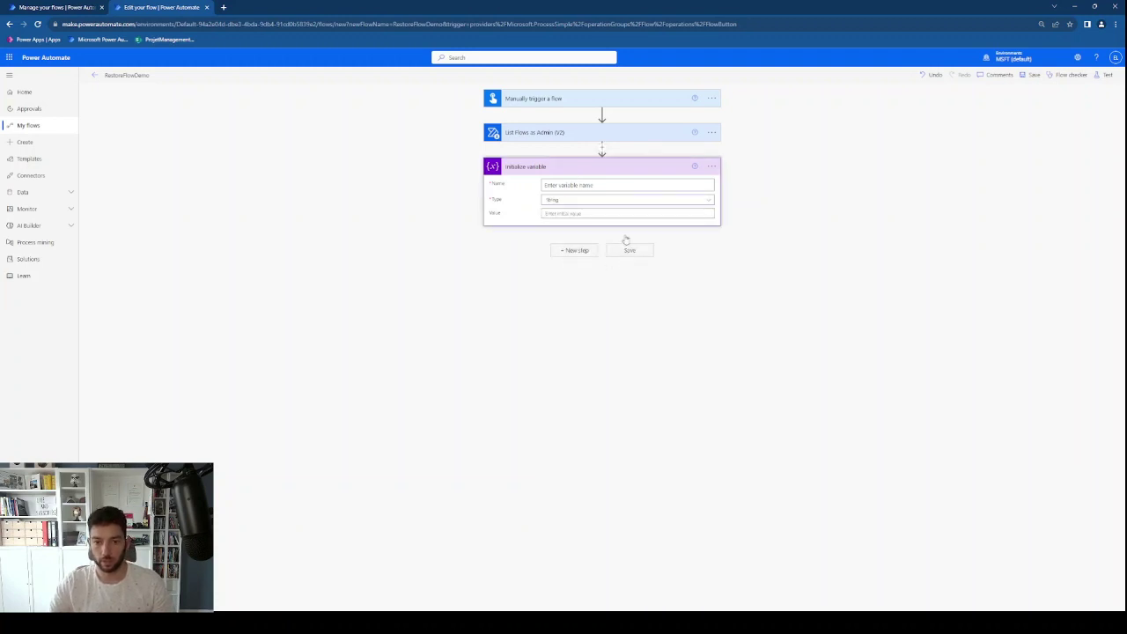
left_click(608, 184)
type("var")
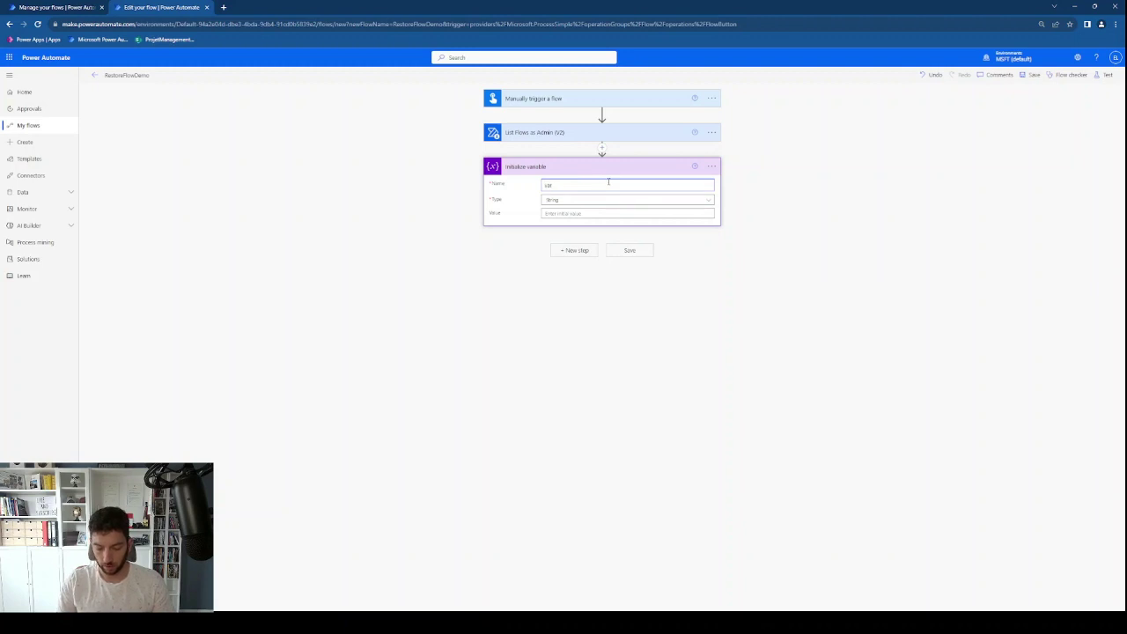
type("FlowName")
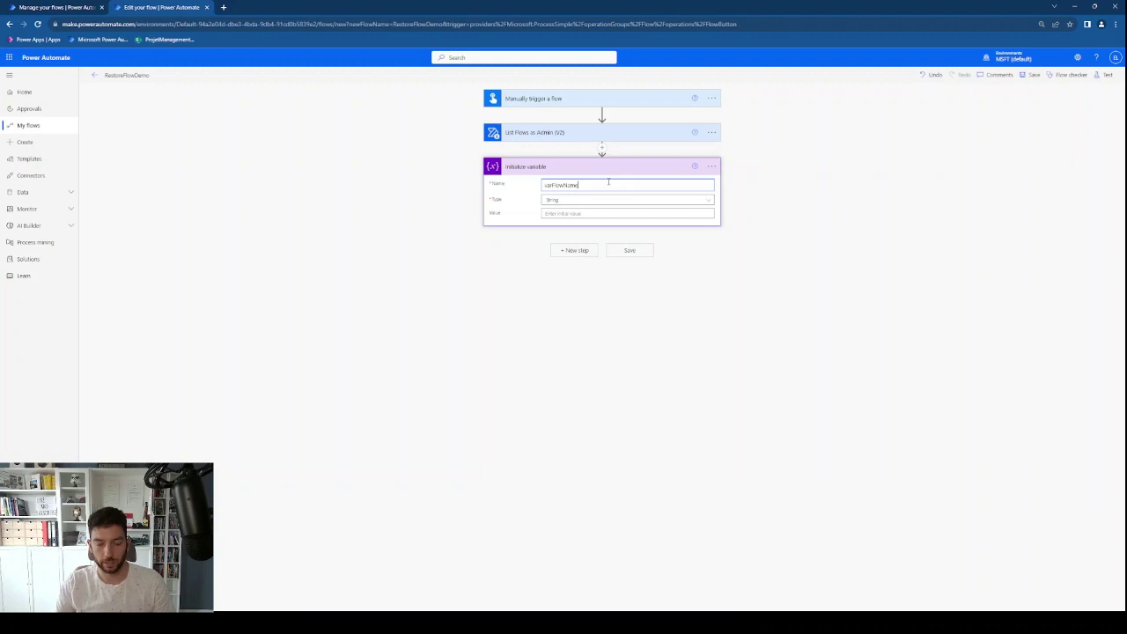
left_click(715, 278)
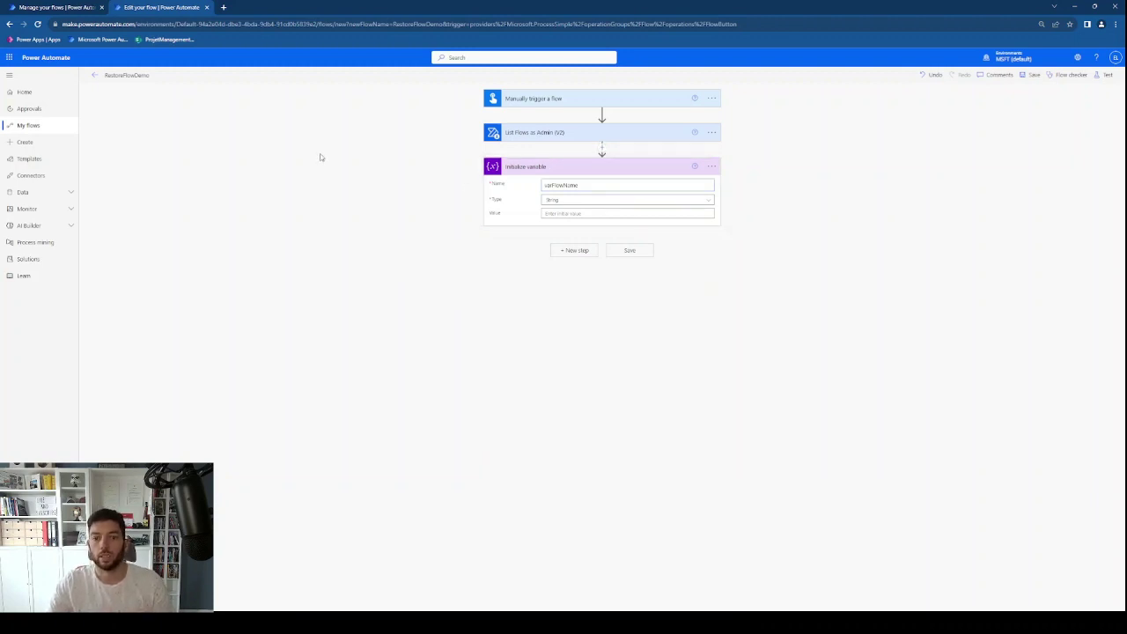
left_click(587, 252)
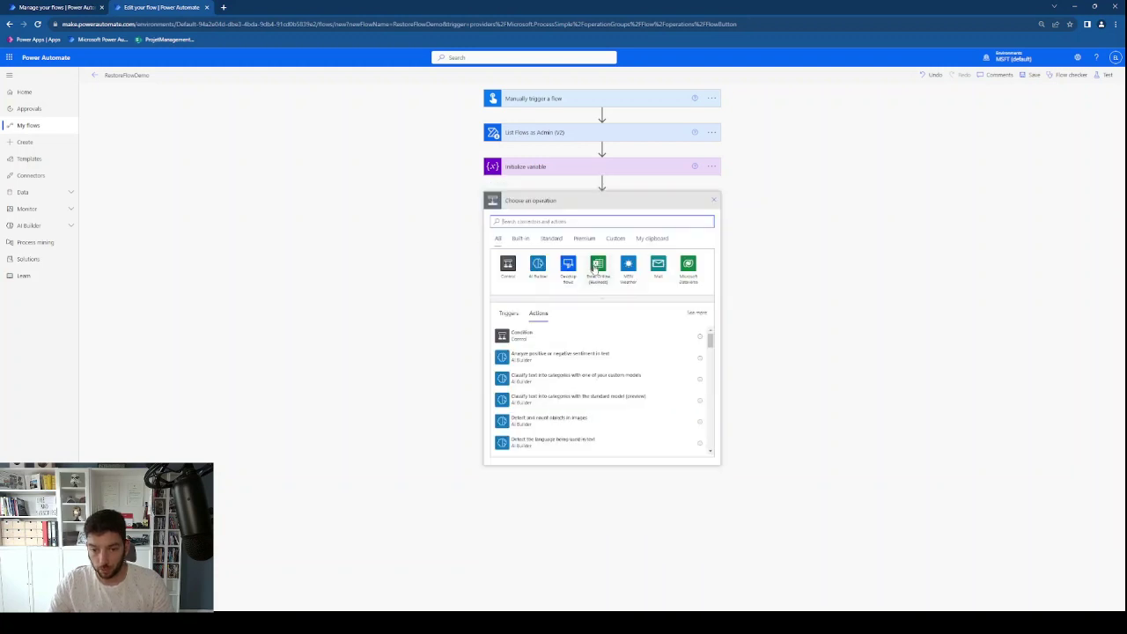
type("serse")
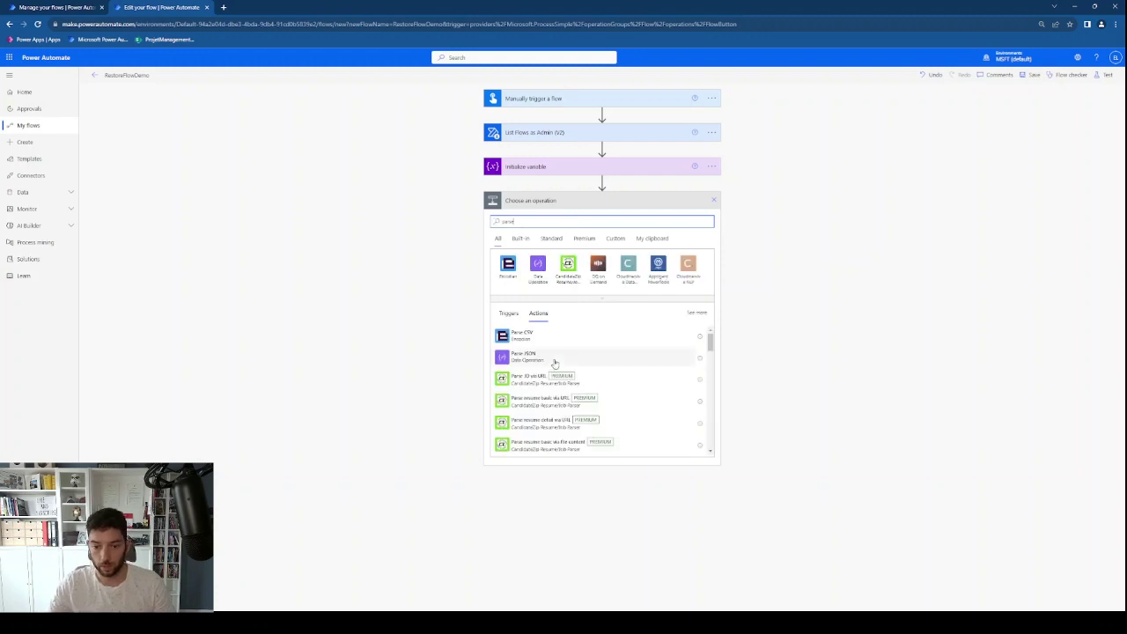
Open the latest RestoreFlowDemo run in the other browser tab and copy the complete raw outputs of List Flows as Admin (V2).
left_click(55, 7)
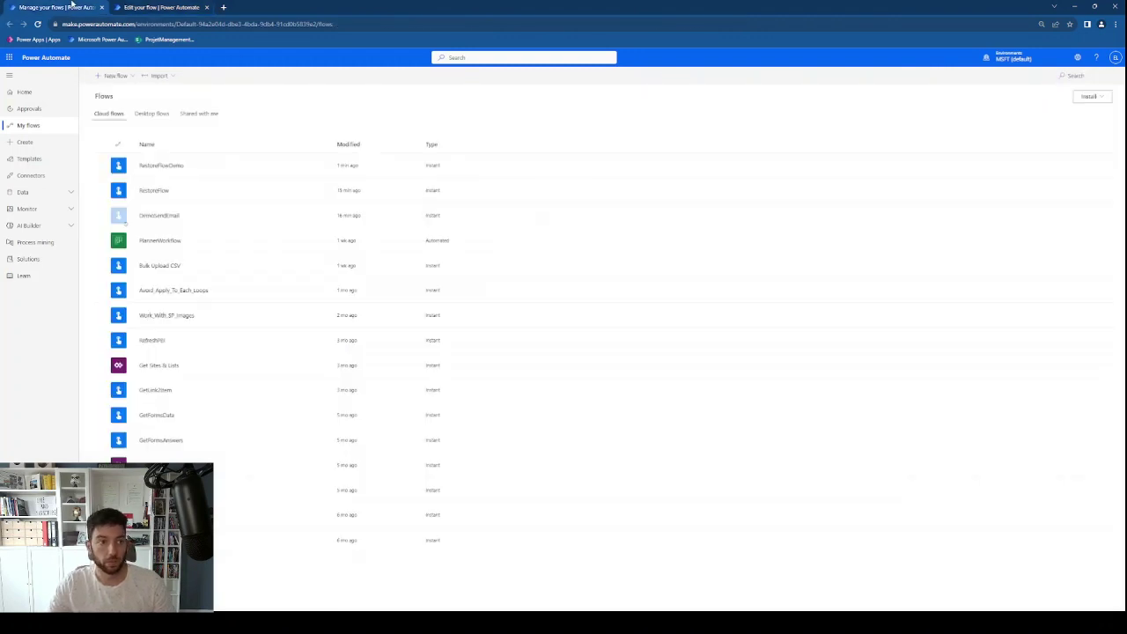
left_click(166, 164)
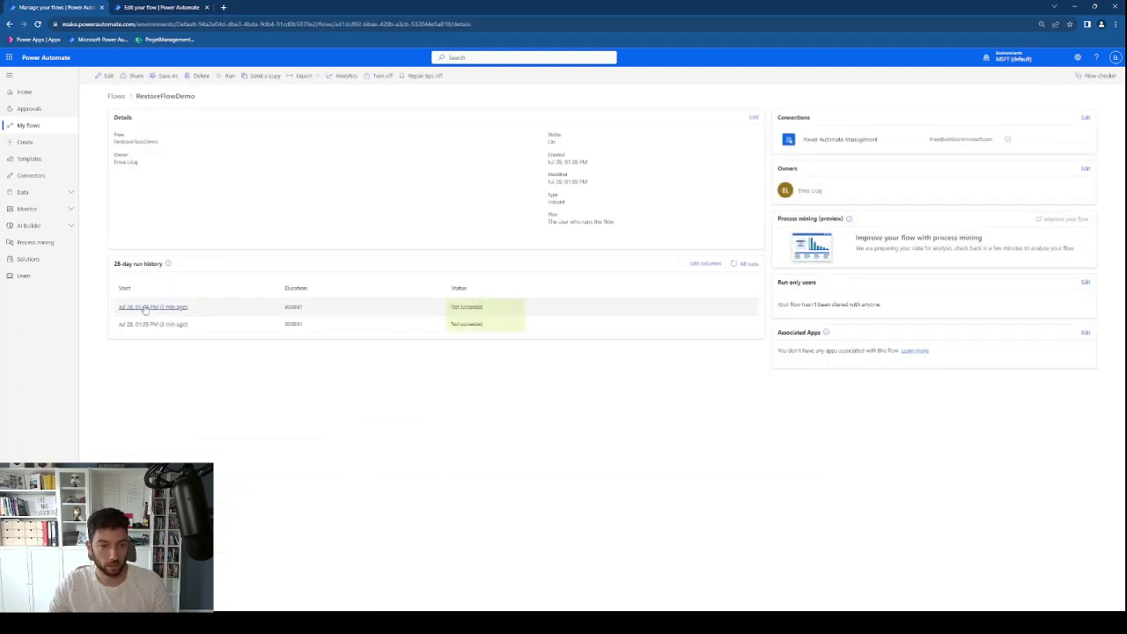
left_click(146, 308)
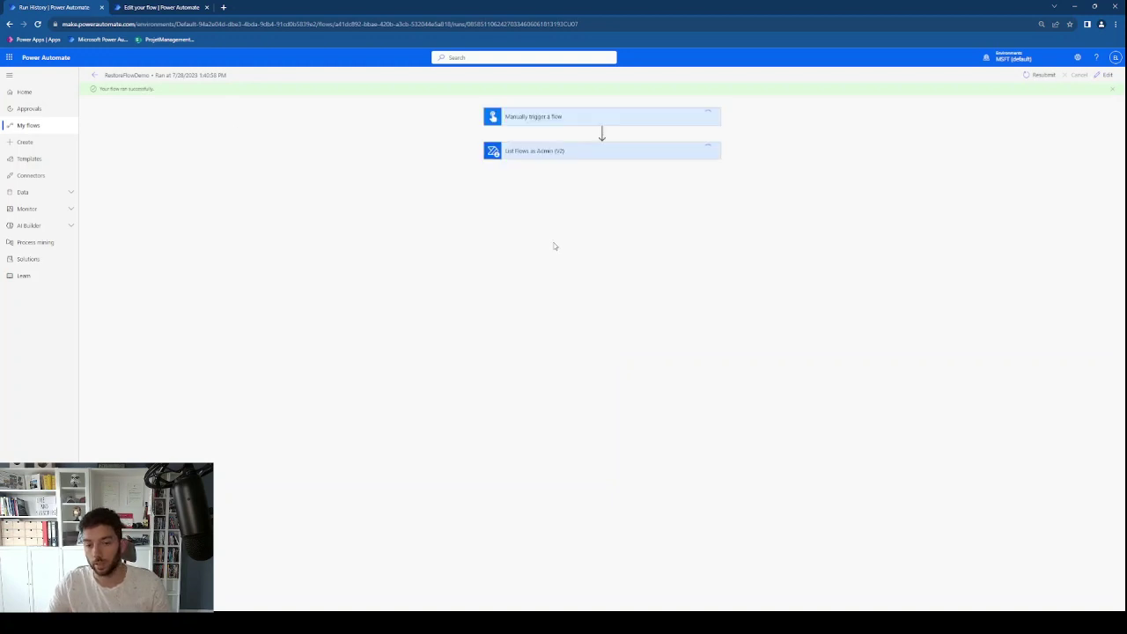
left_click(563, 156)
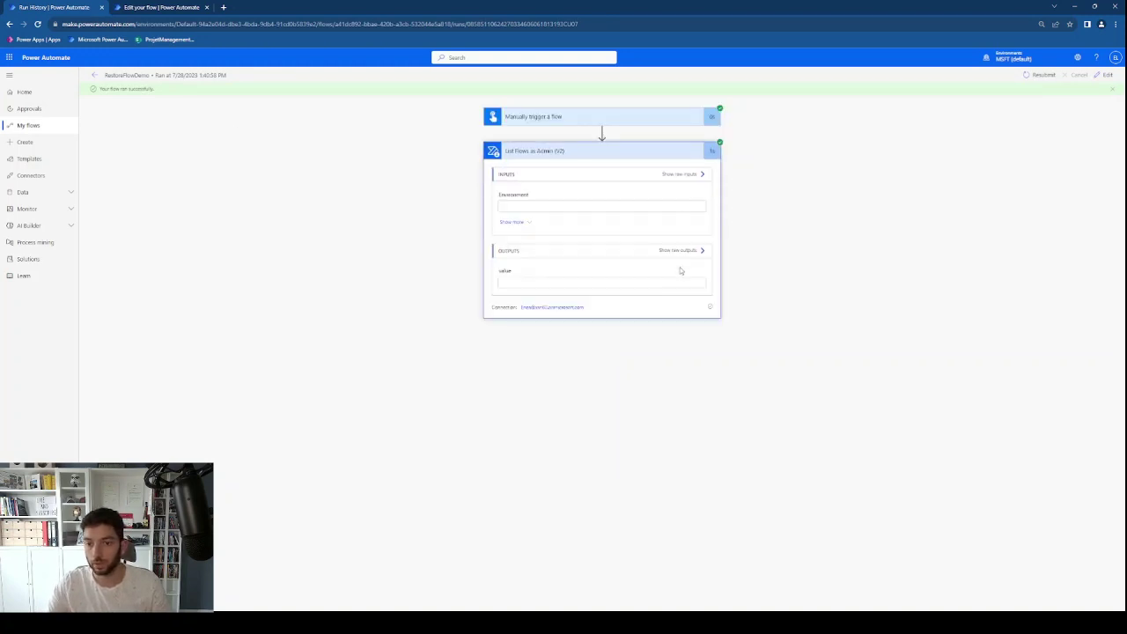
left_click(679, 251)
left_click(1017, 248)
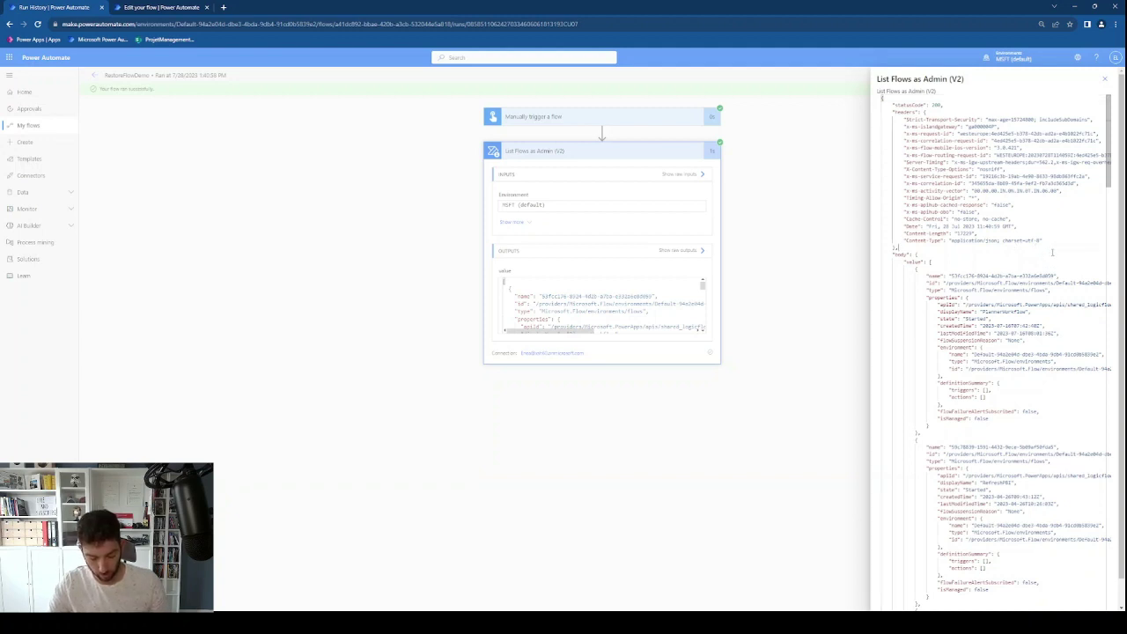
key("ctrl+a")
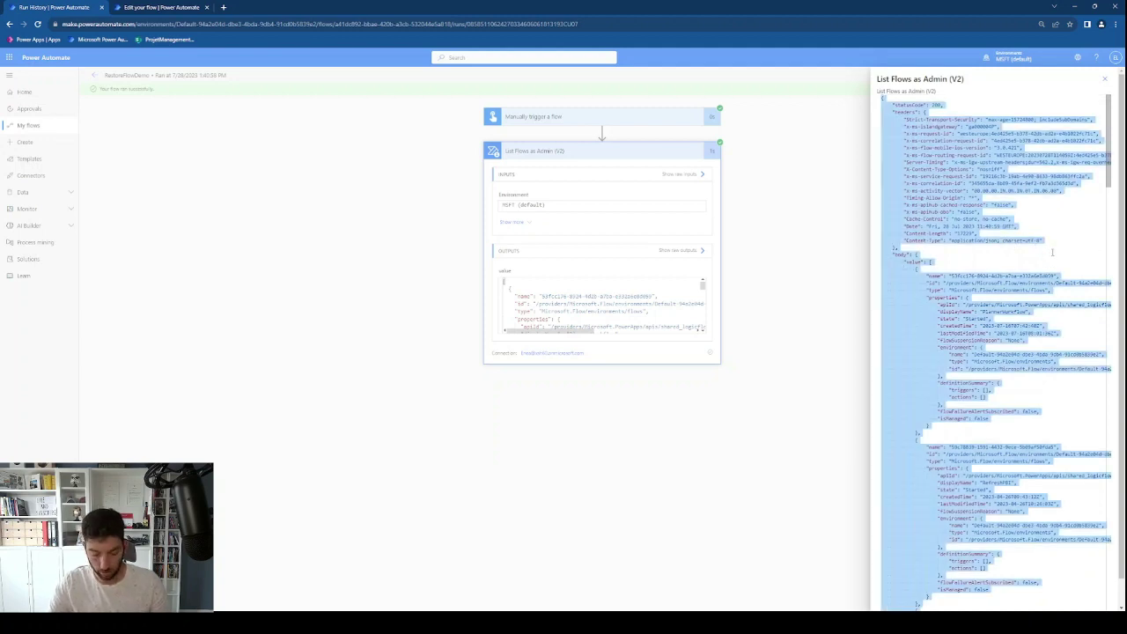
key("ctrl+plus")
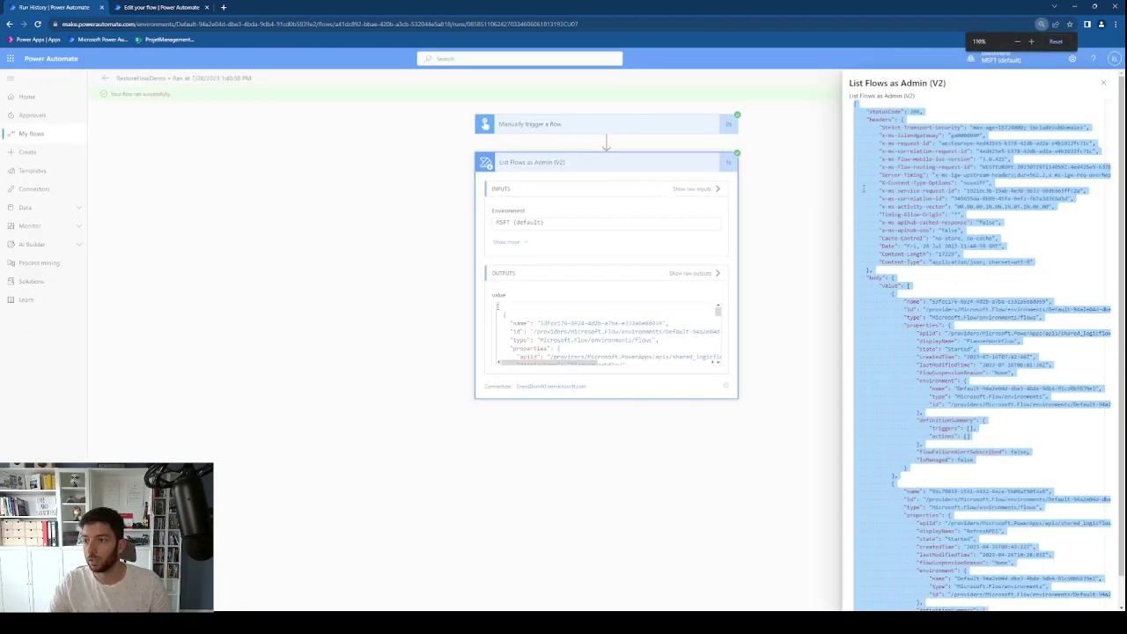
left_click(991, 240)
scroll(900, 346, "down", 1)
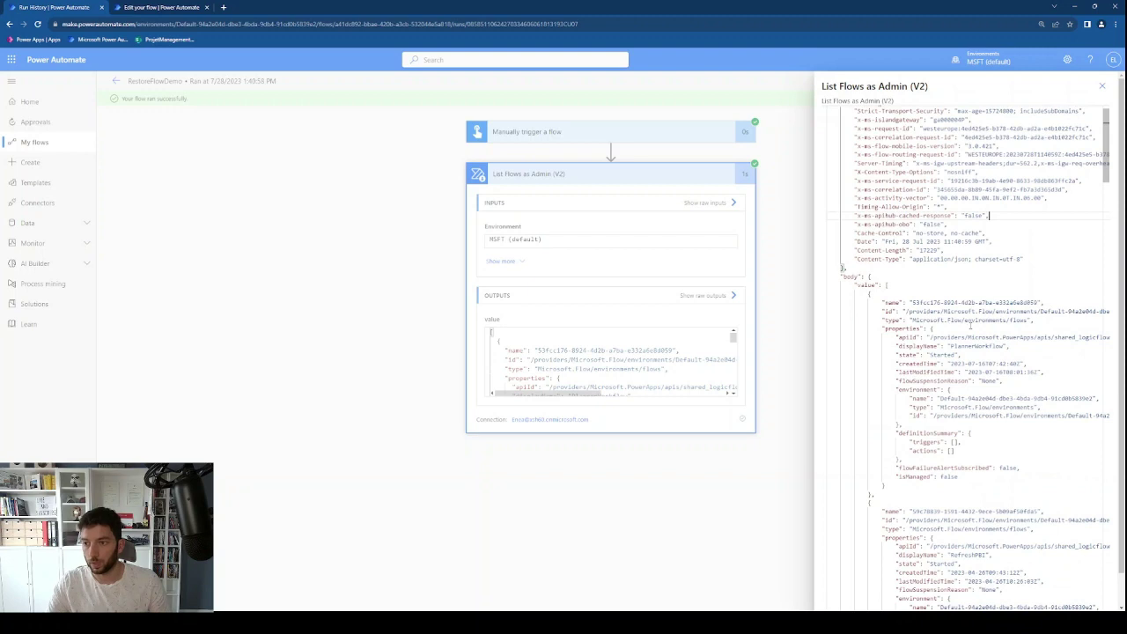
Set the Parse JSON content to body from List Flows as Admin (V2) and generate its schema from the copied raw outputs.
left_click(164, 7)
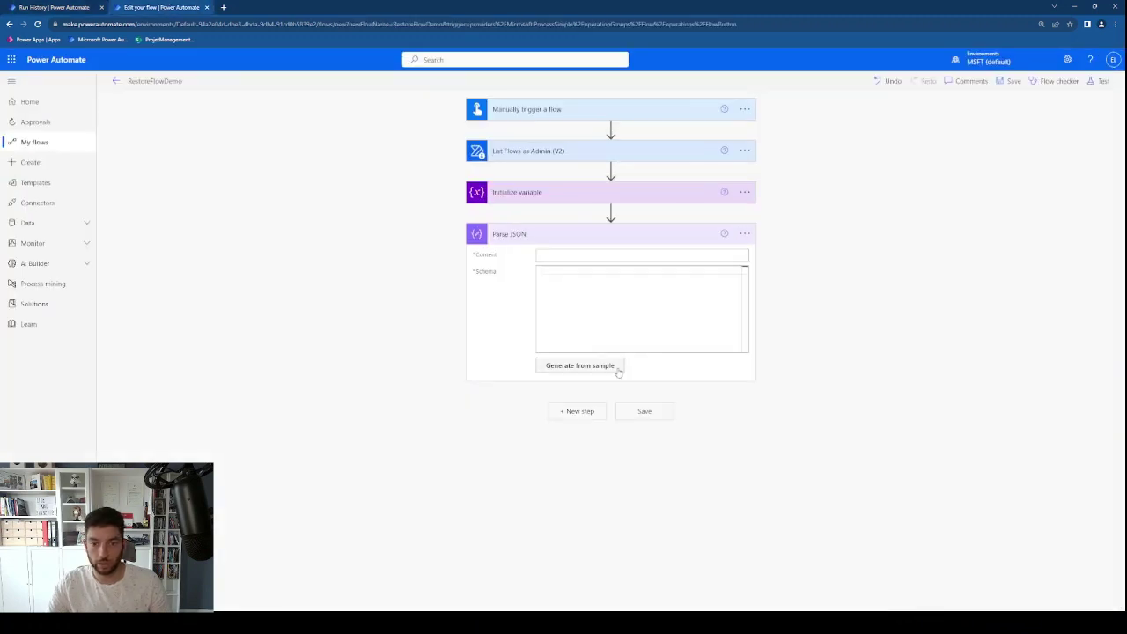
left_click(558, 253)
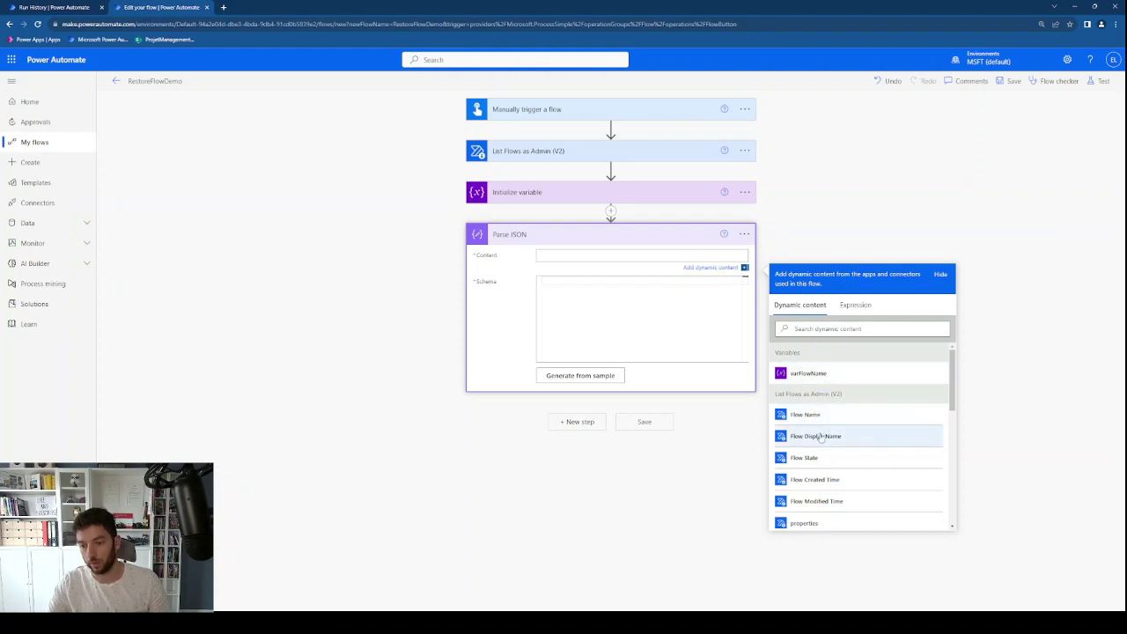
scroll(805, 436, "down", 1)
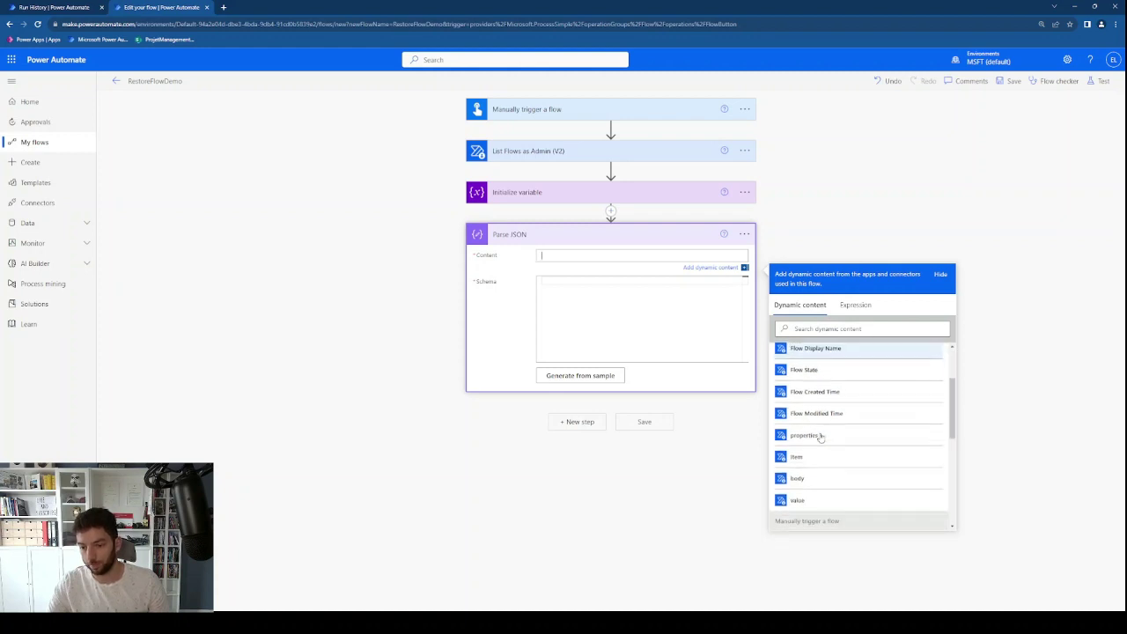
left_click(811, 478)
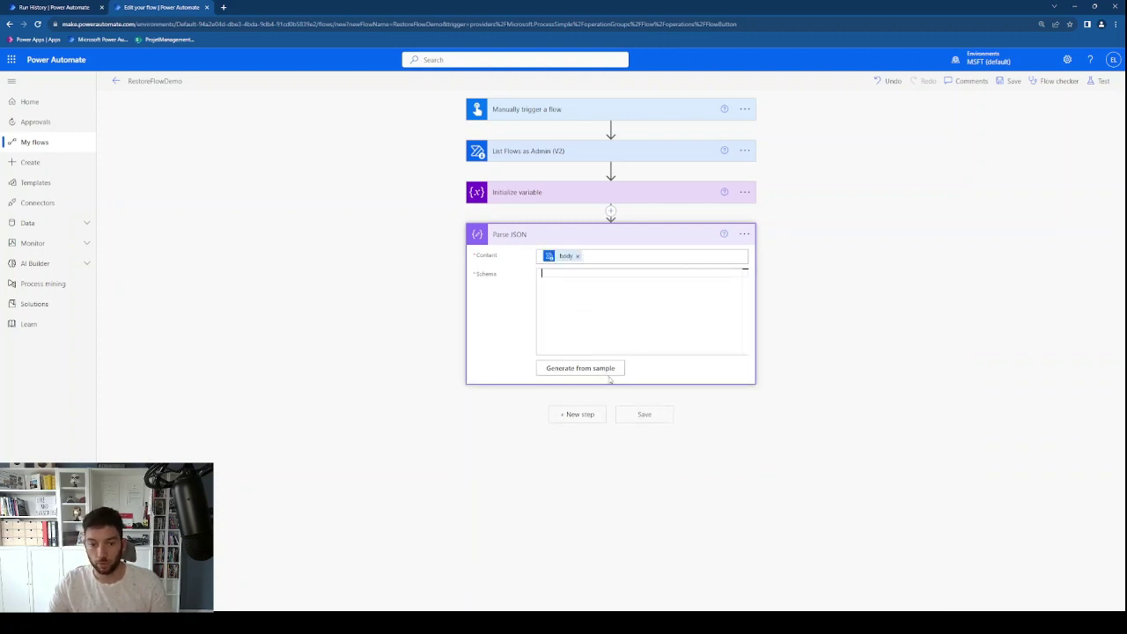
left_click(610, 371)
key("ctrl+v")
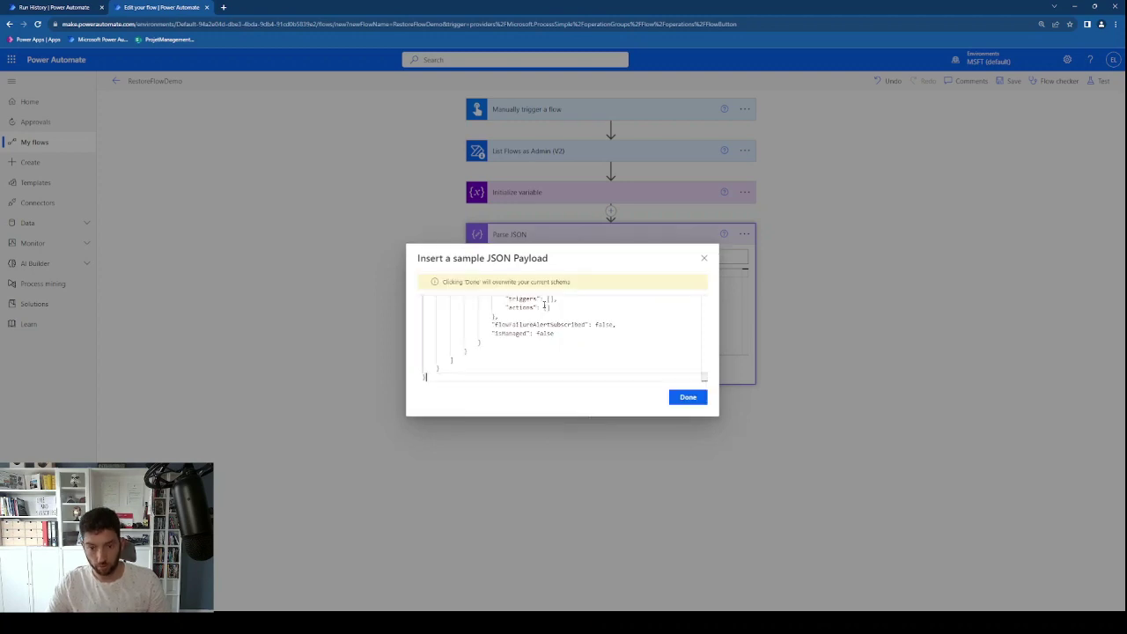
left_click(687, 397)
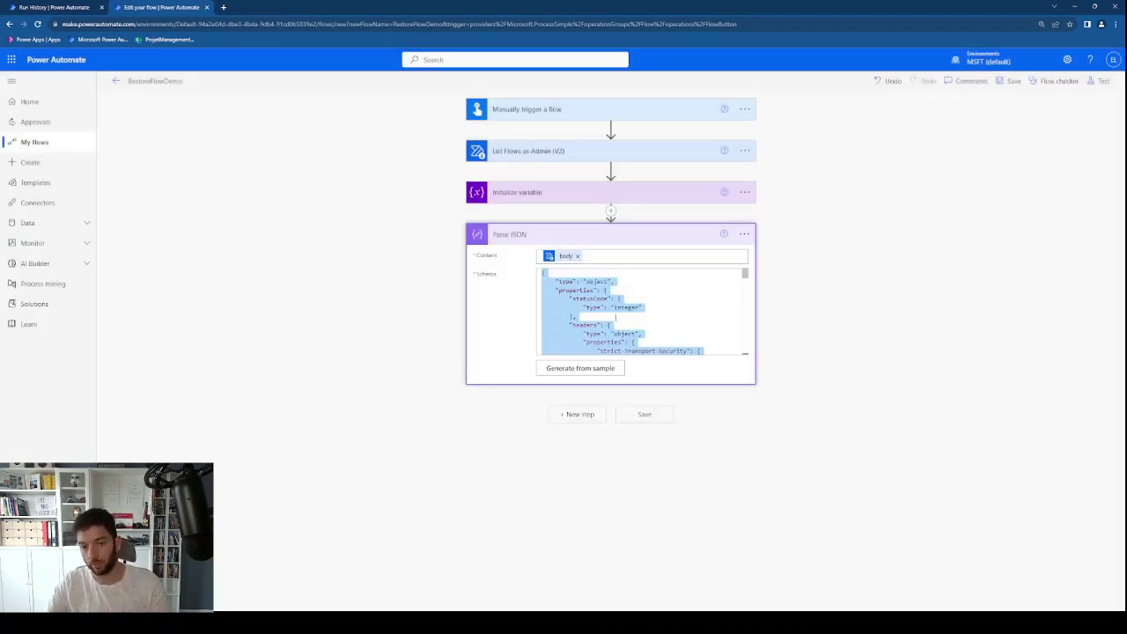
left_click(390, 284)
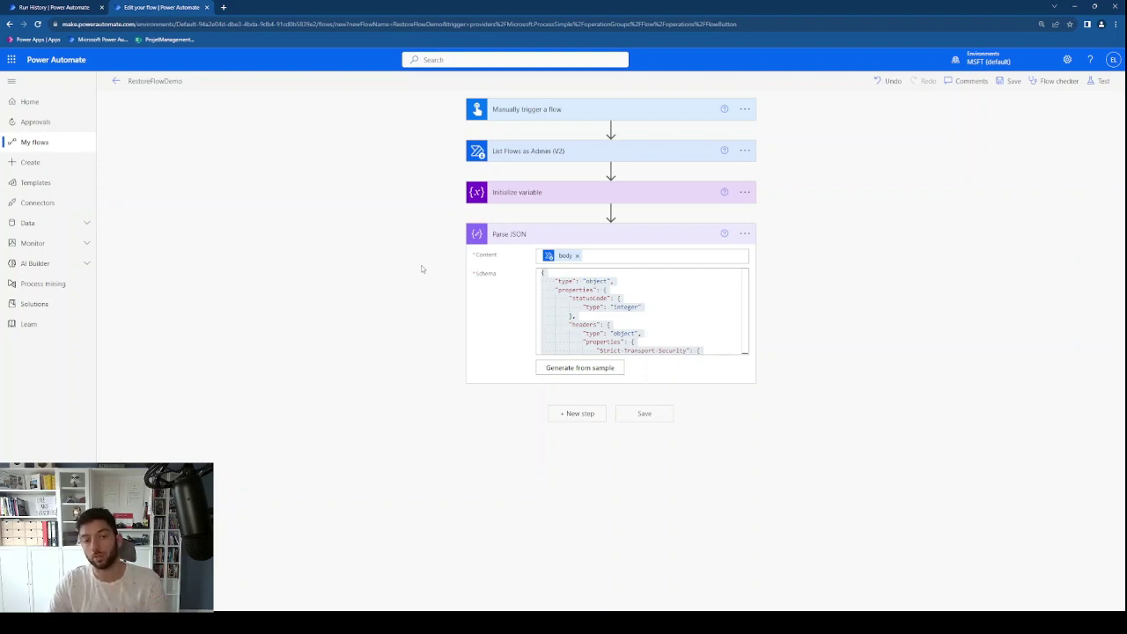
Add a Filter array action after Parse JSON, taking value from List Flows as Admin (V2) as its source array.
left_click(764, 392)
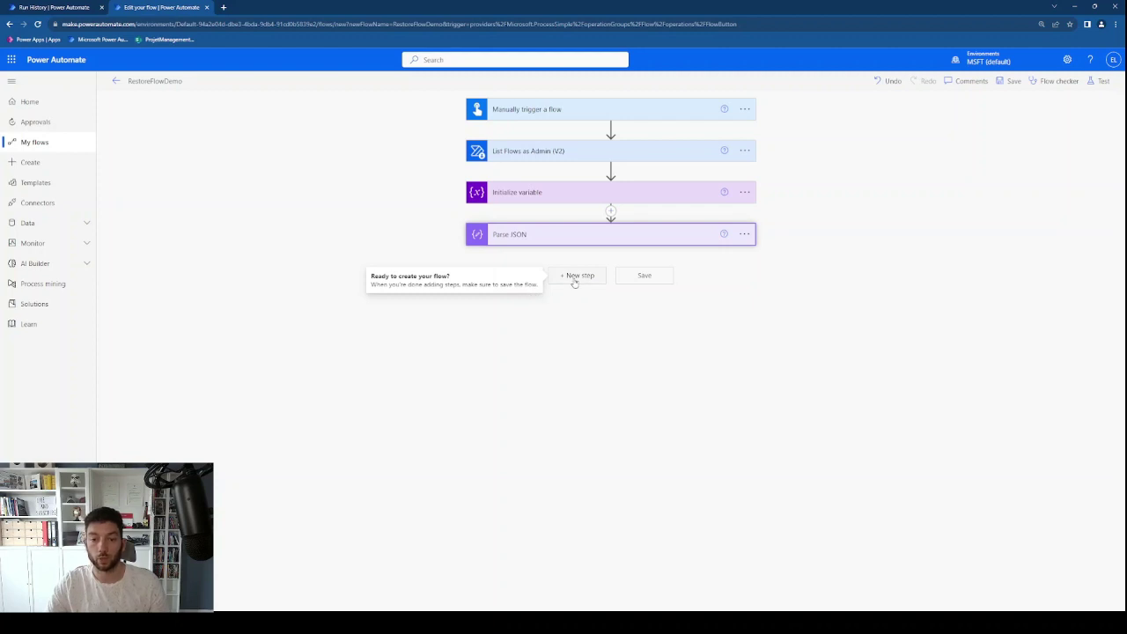
type("Filter array")
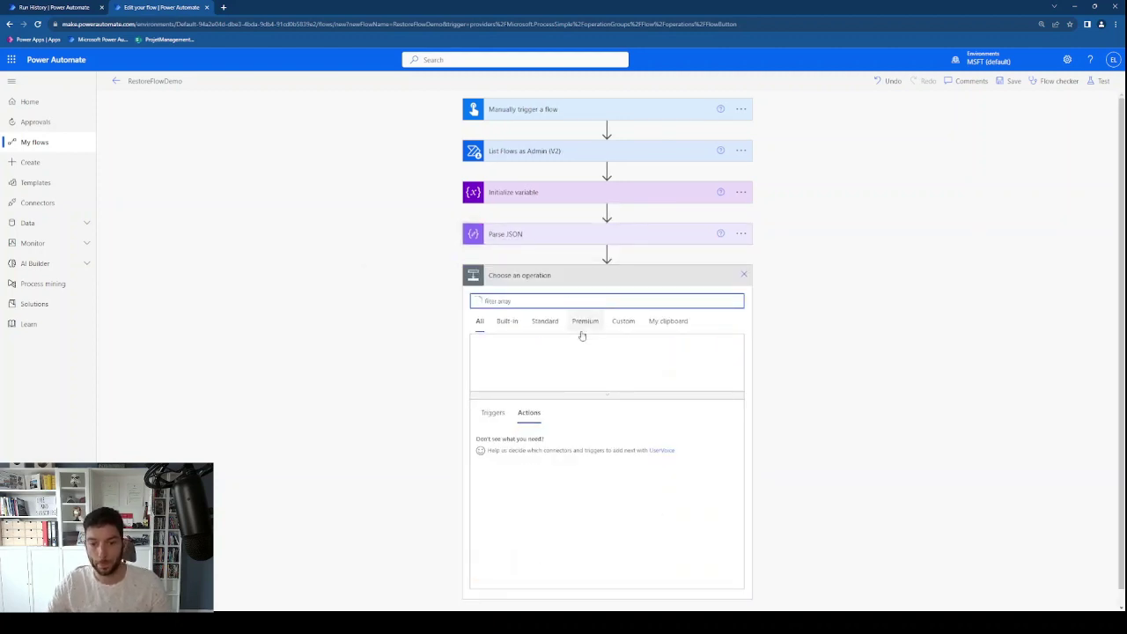
left_click(509, 439)
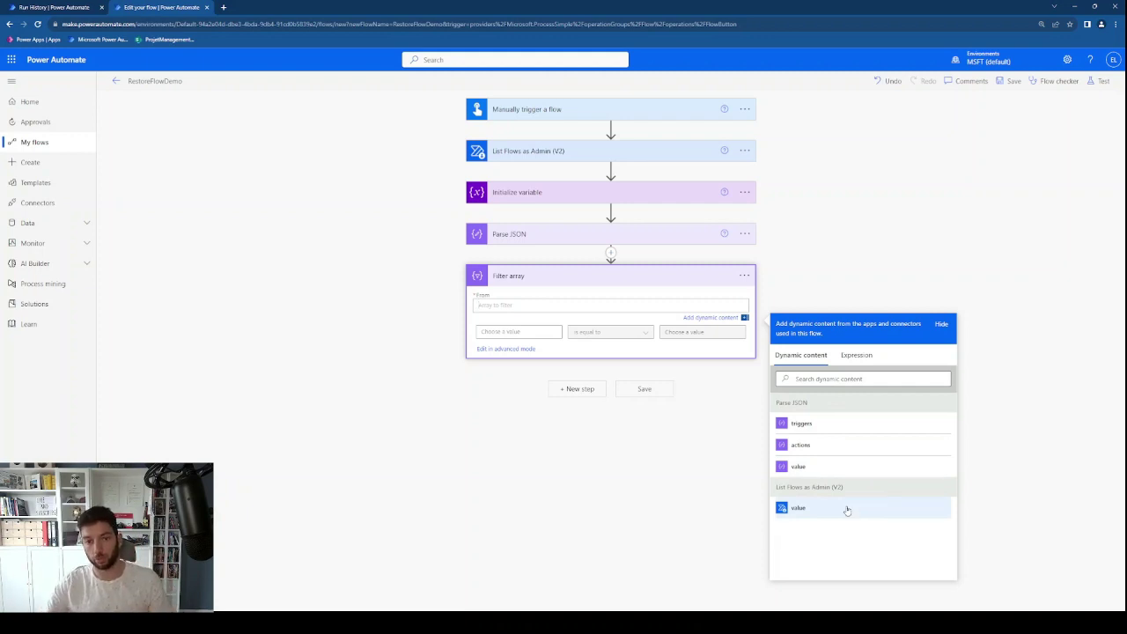
left_click(847, 510)
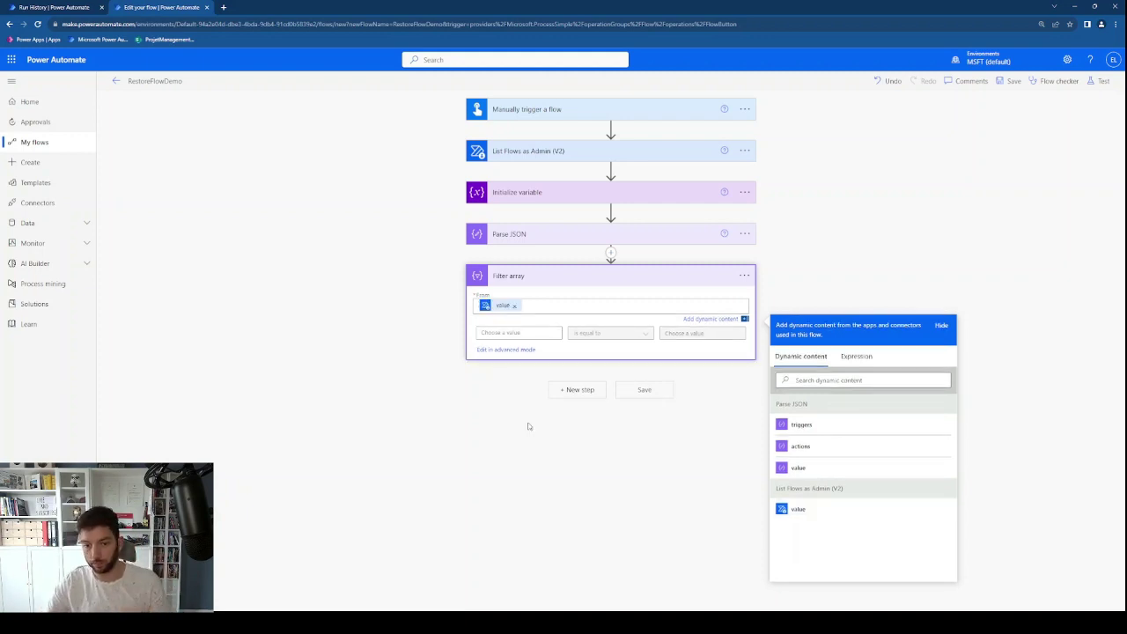
left_click(784, 306)
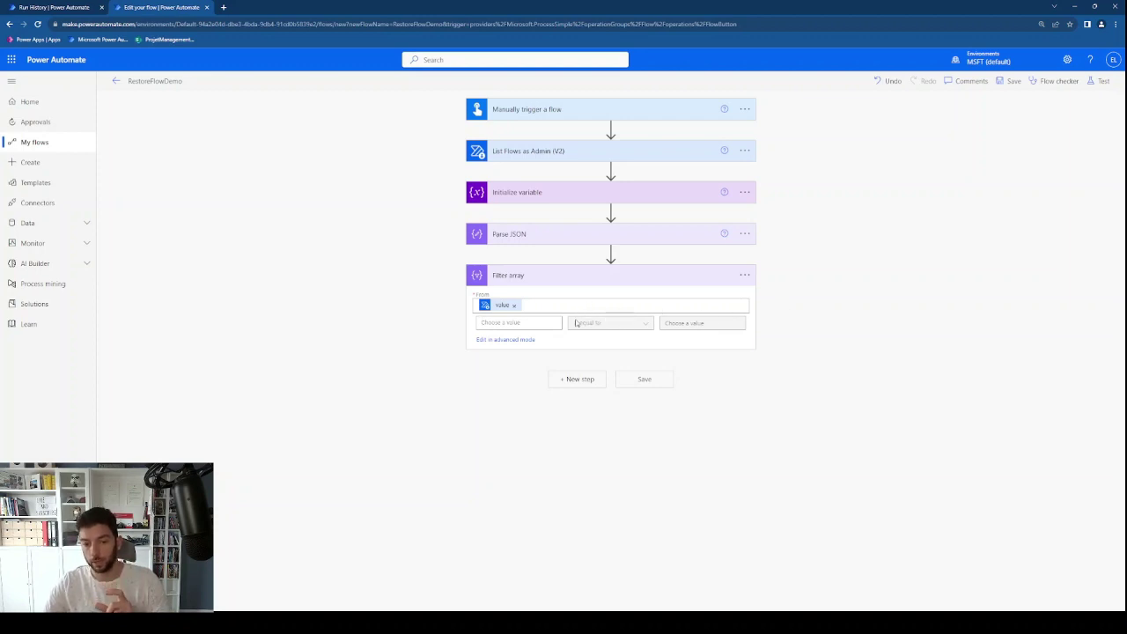
Set the first value of the Filter array condition to the expression item()?['properties']?['state'].
left_click(544, 324)
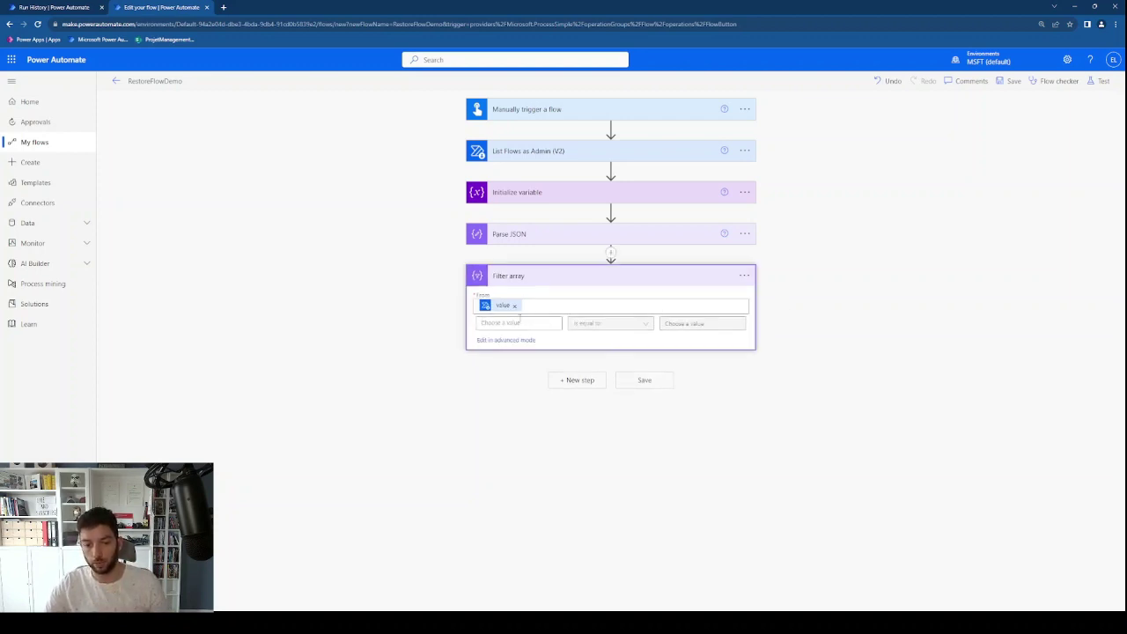
left_click(528, 341)
left_click(511, 340)
left_click(546, 322)
left_click(665, 381)
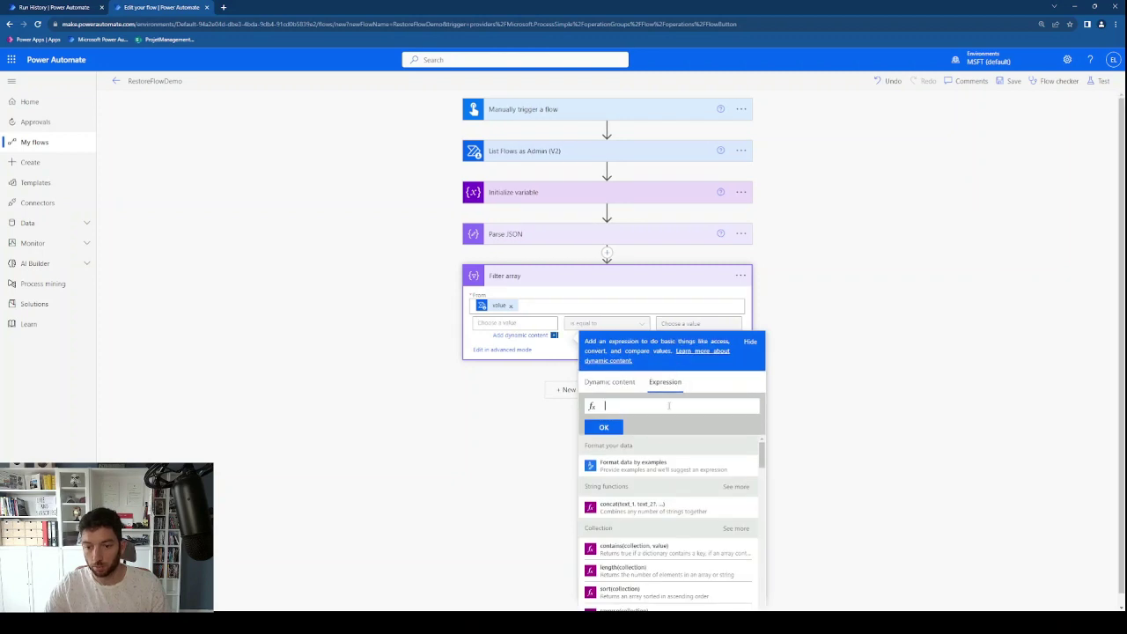
type("item()?['properties']?['state']")
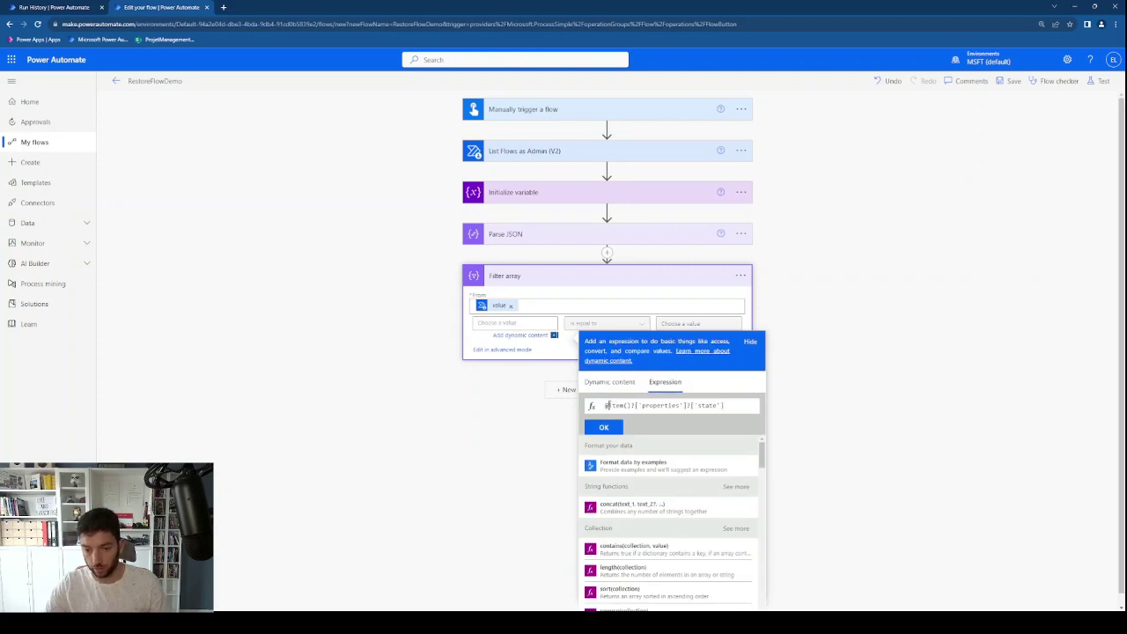
key("ctrl+shift+Left")
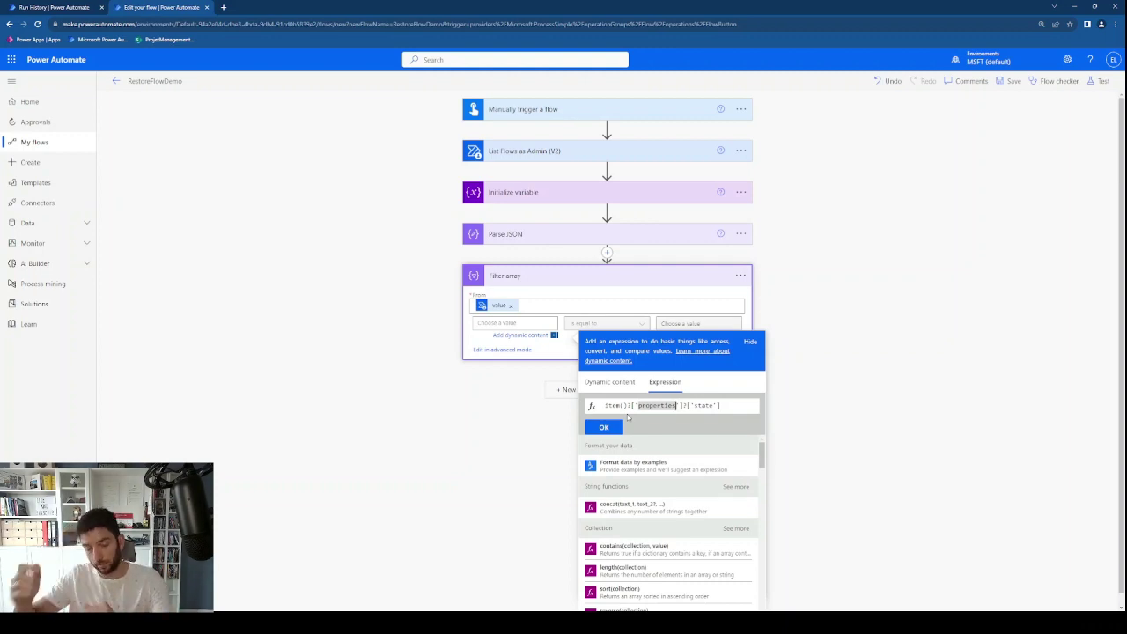
left_click(604, 428)
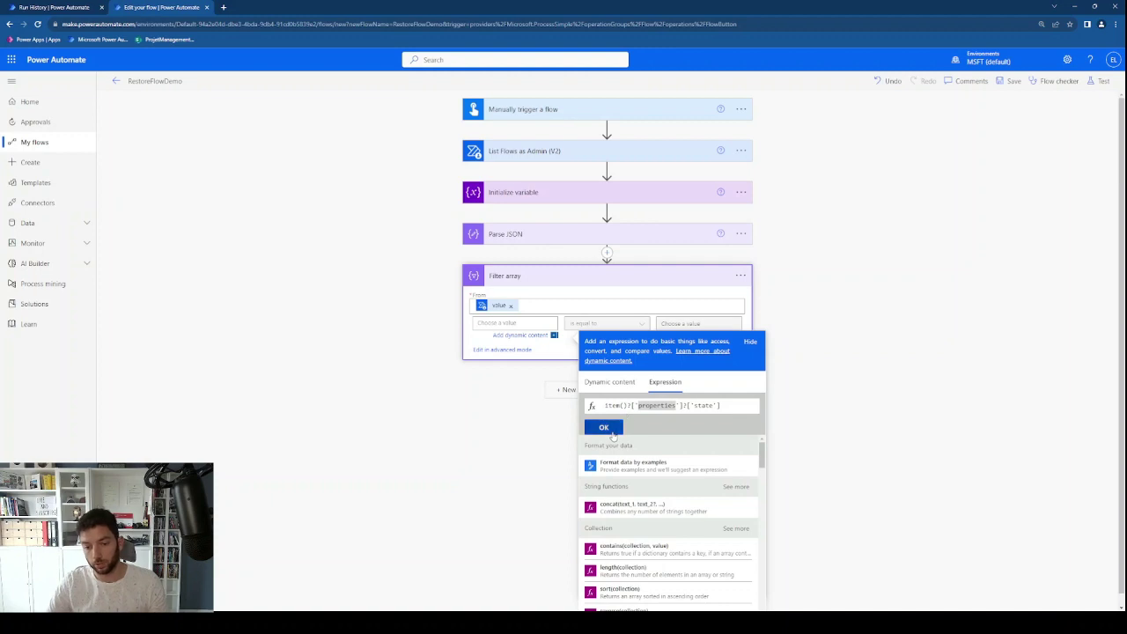
Set the Filter array condition's comparison value to Deleted, checking the state's spelling by searching the run outputs in the other tab for "deleted".
left_click(704, 321)
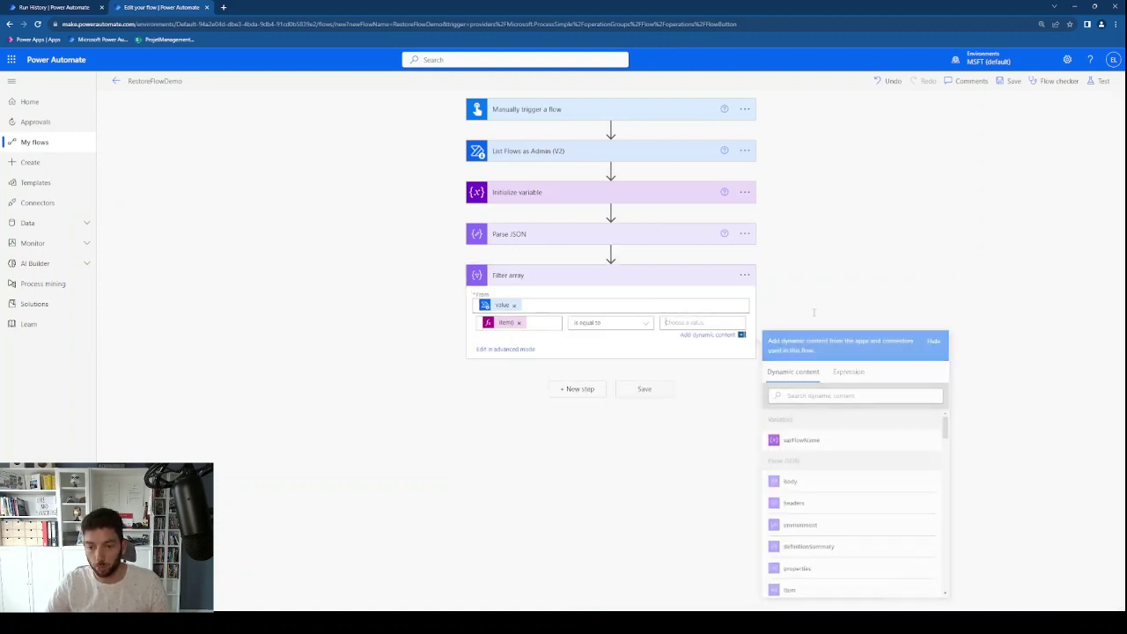
type("Delee")
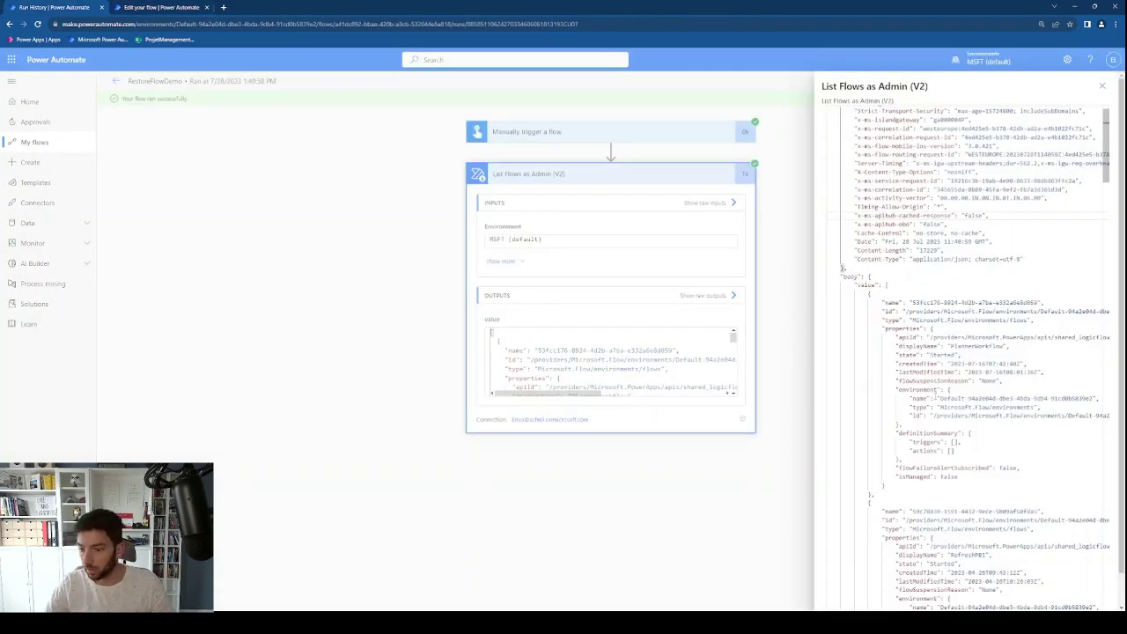
left_click(986, 287)
key("ctrl+f")
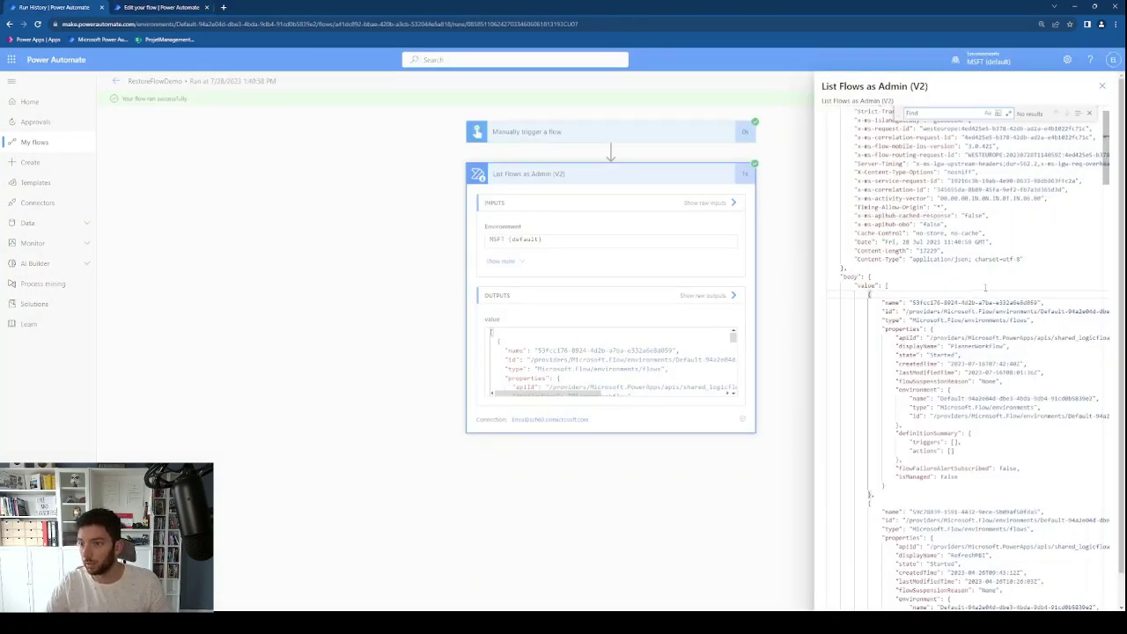
type("deleted")
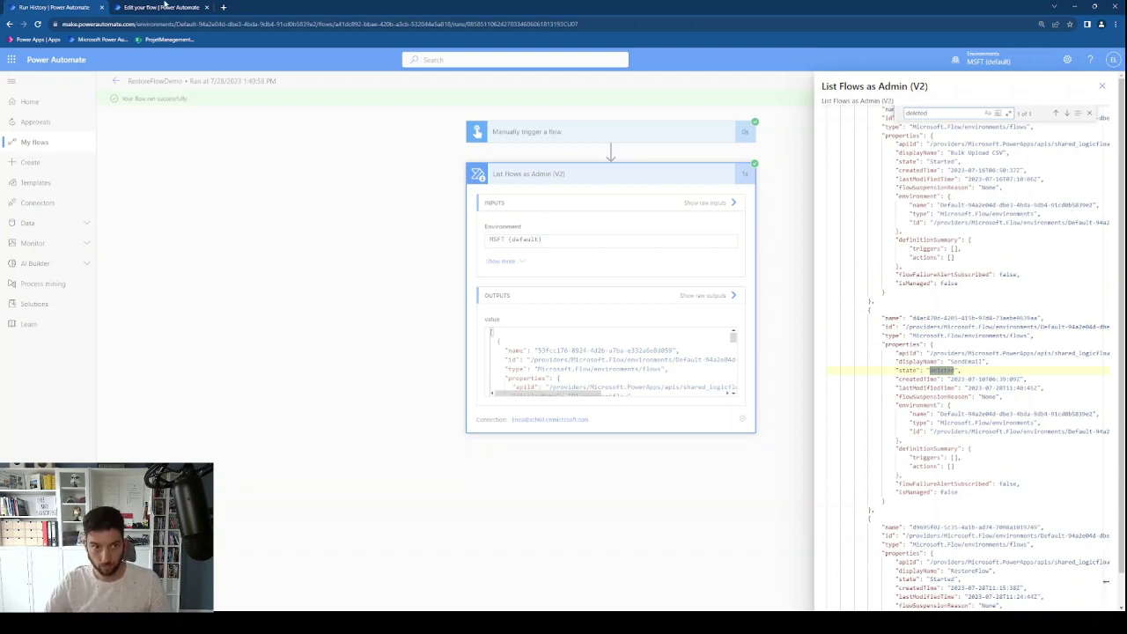
left_click(155, 7)
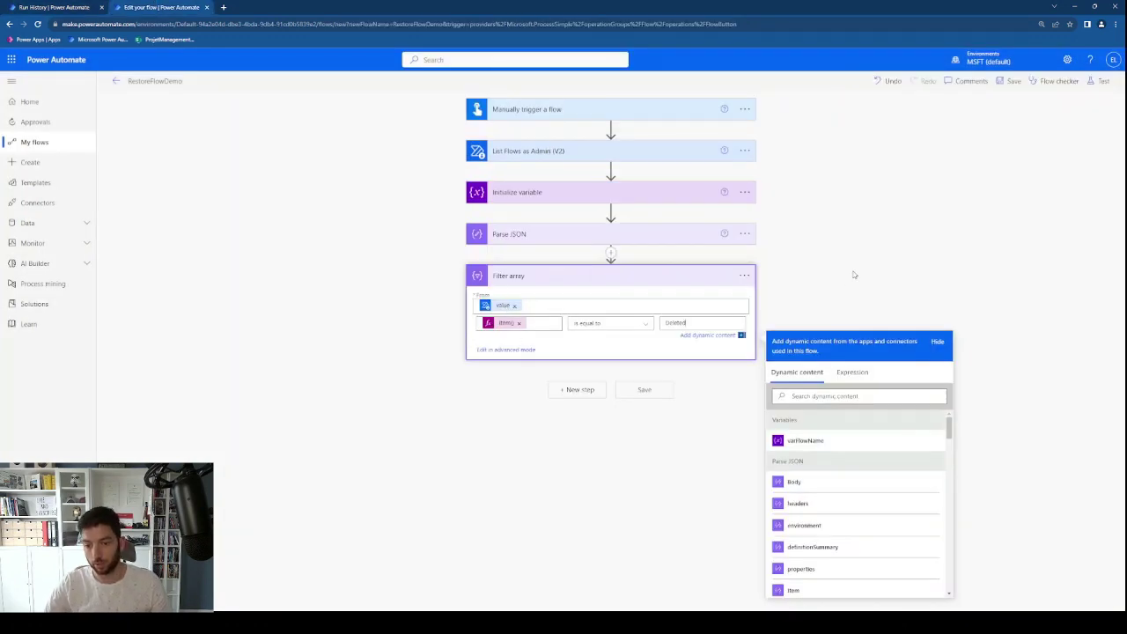
left_click(854, 273)
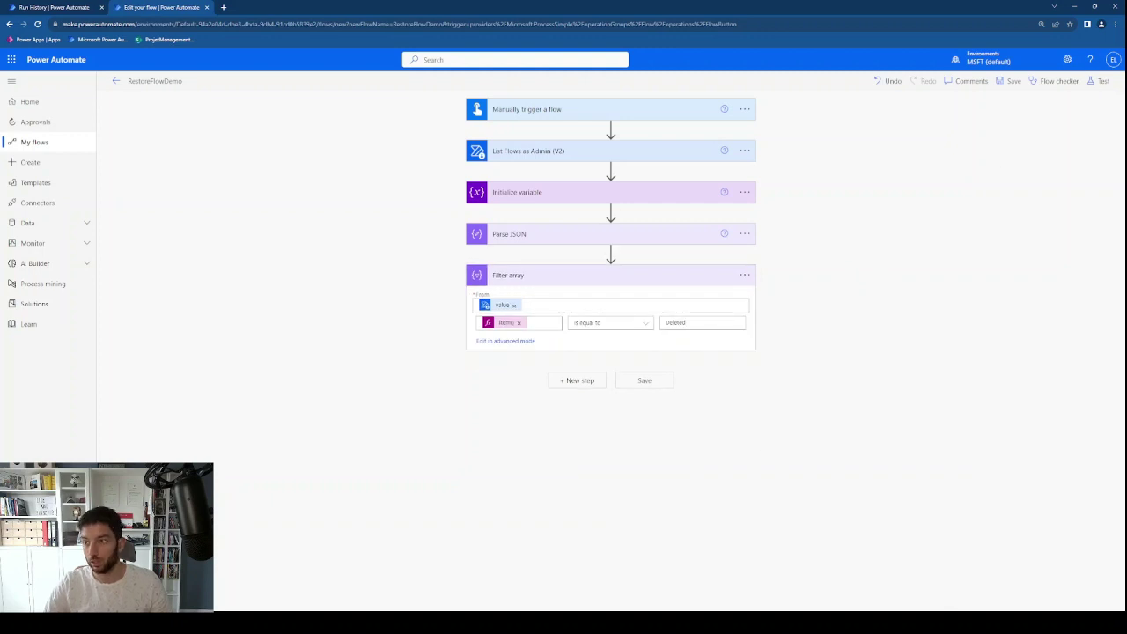
Save the flow and test it automatically with a recently used trigger.
left_click(1101, 82)
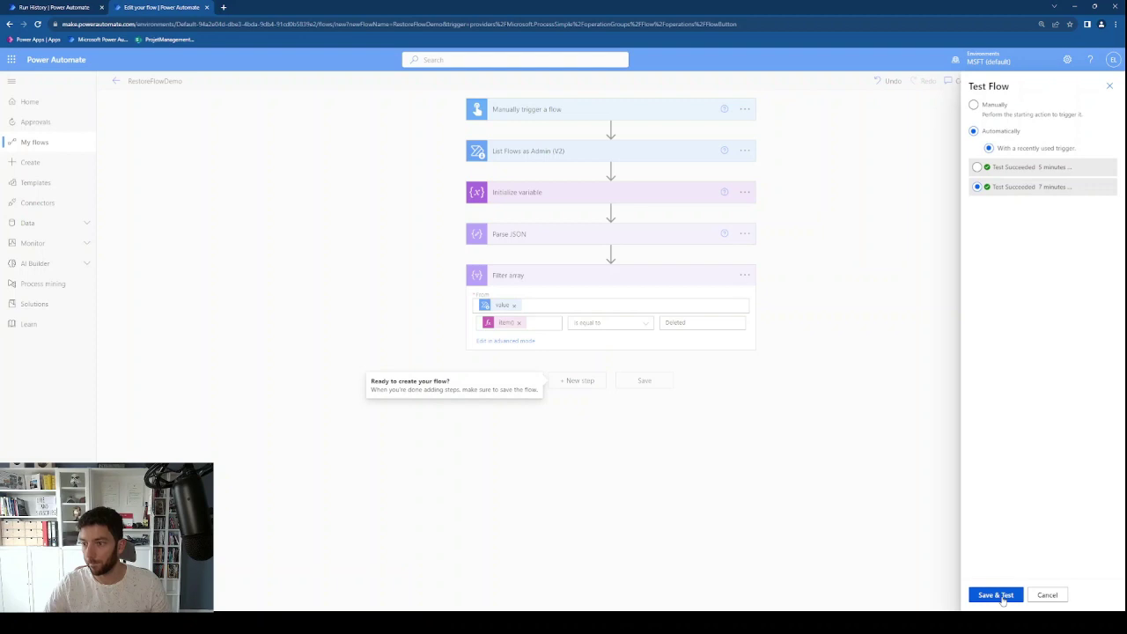
left_click(996, 596)
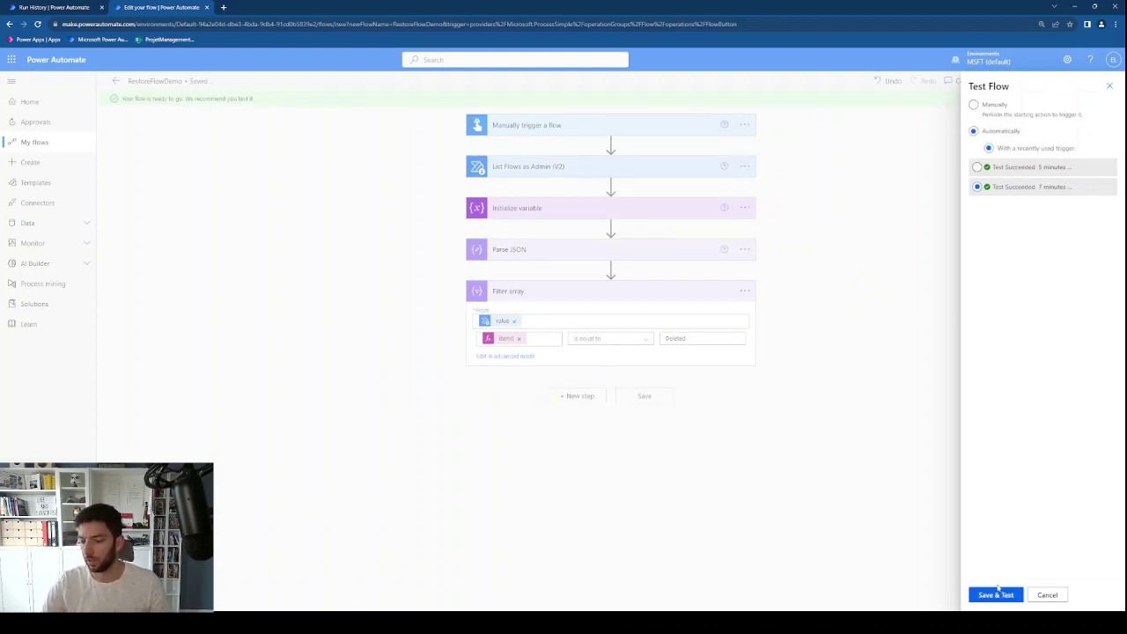
left_click(996, 595)
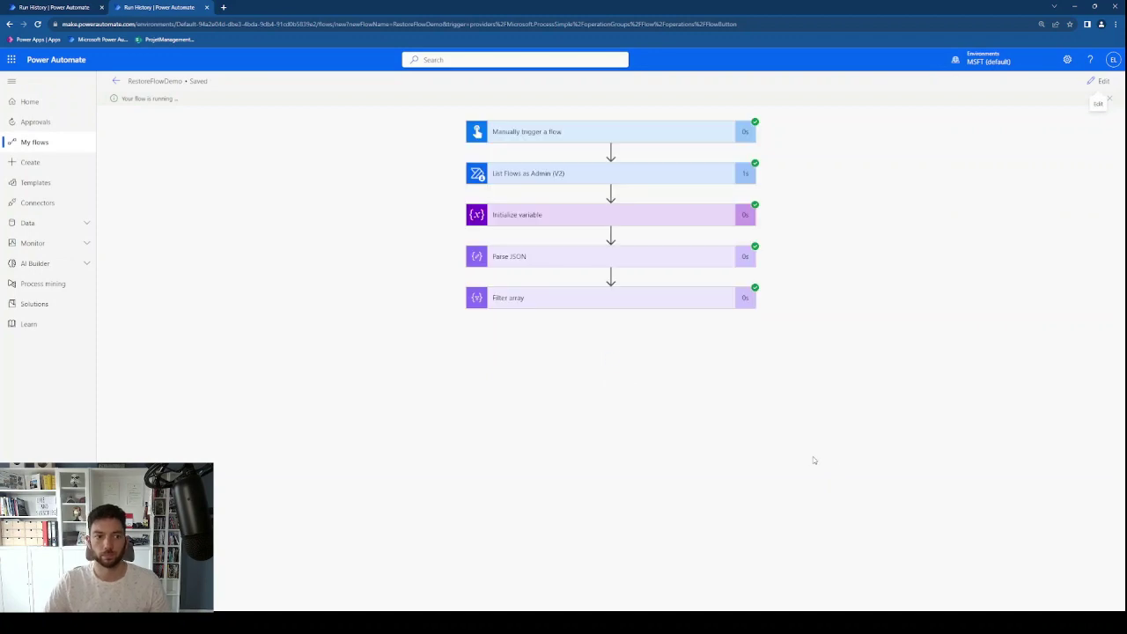
Examine the raw outputs of Filter array in the test run, checking the state, displayName and name properties of the filtered flow.
left_click(619, 301)
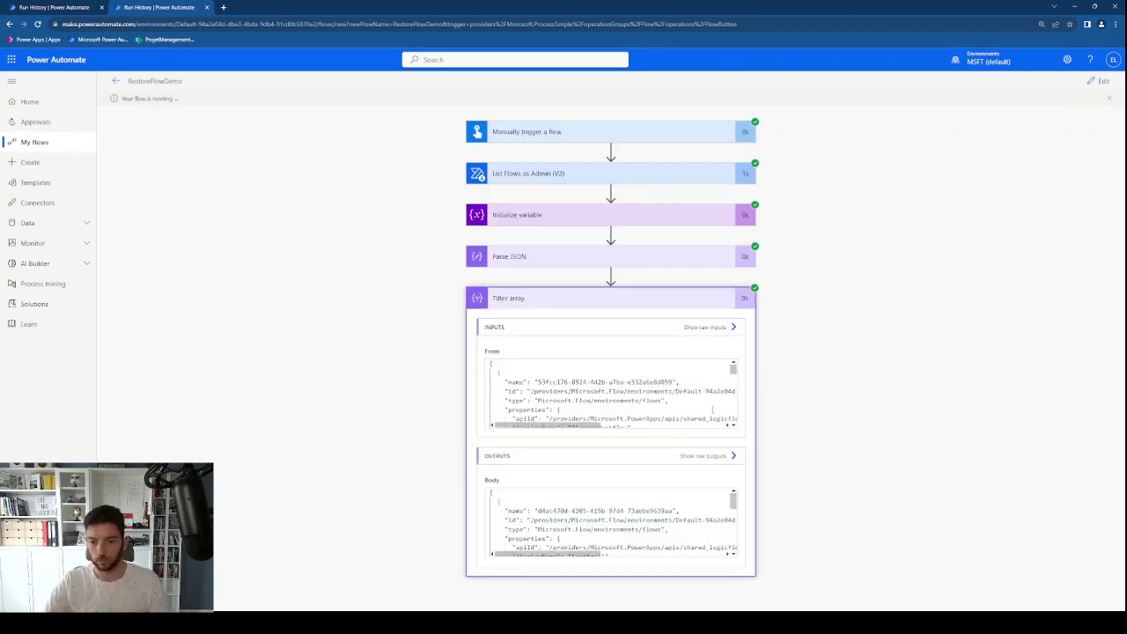
left_click(717, 455)
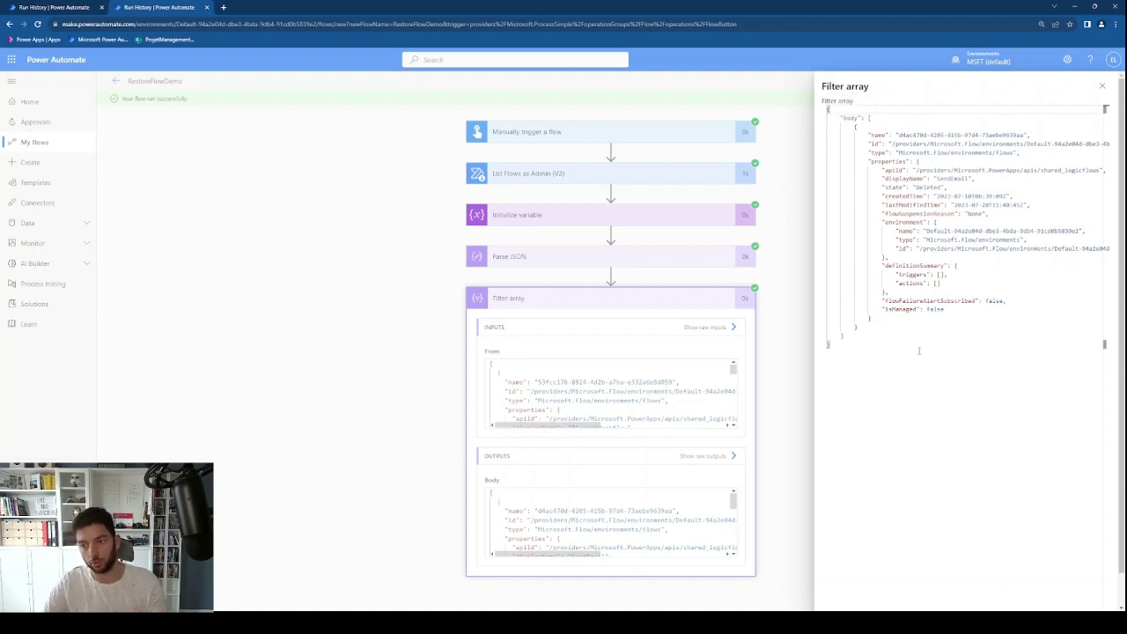
left_click_drag(882, 188, 946, 188)
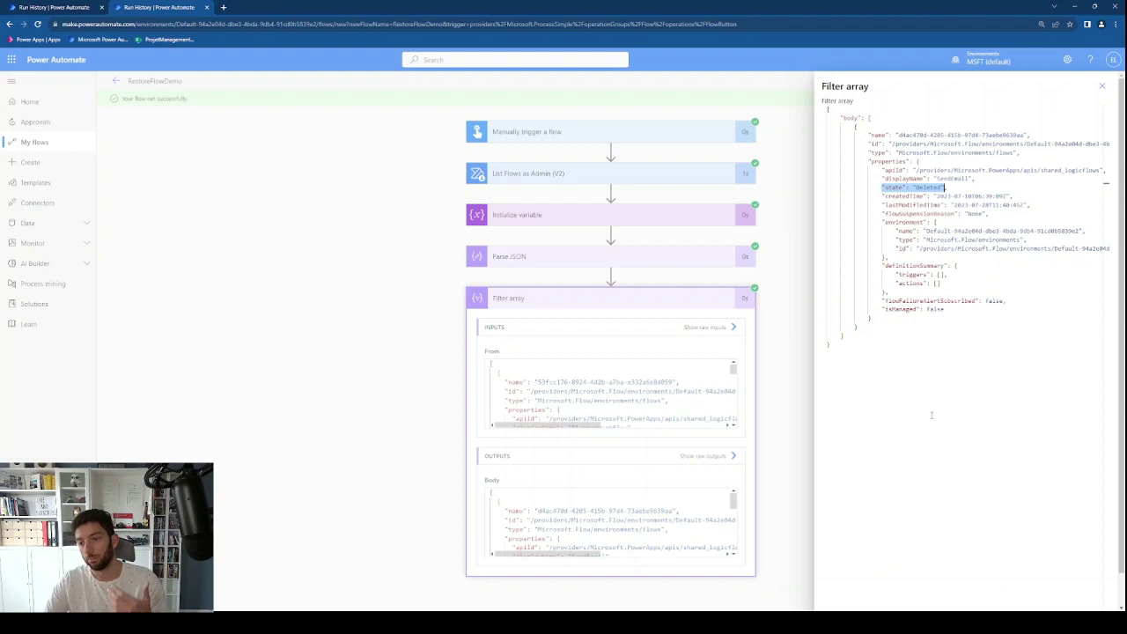
double_click(905, 179)
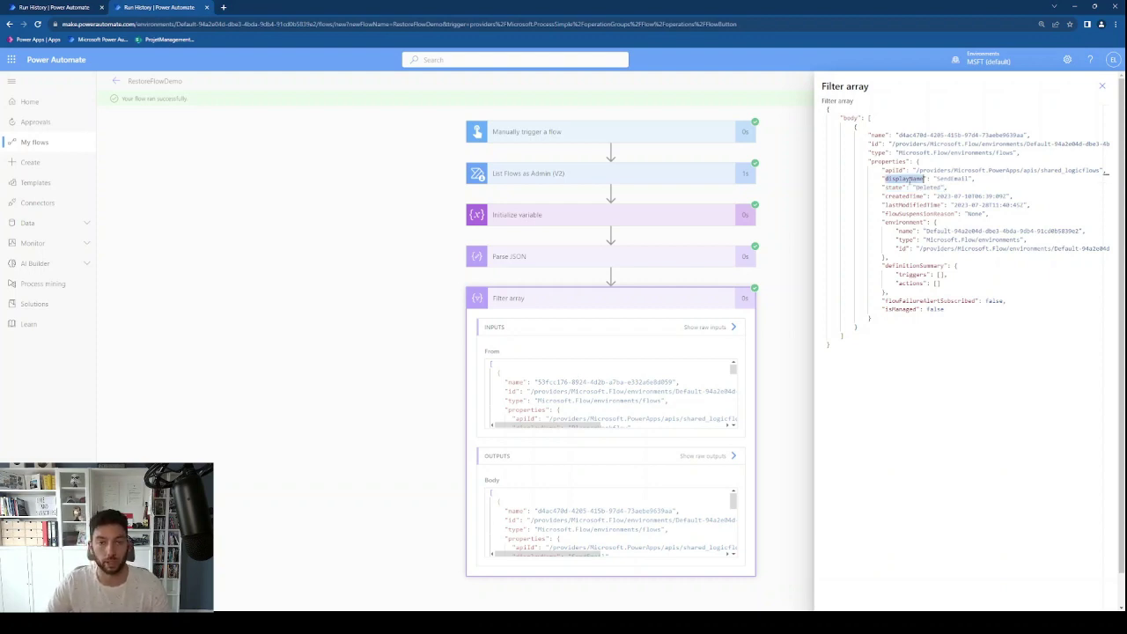
left_click_drag(871, 134, 1026, 135)
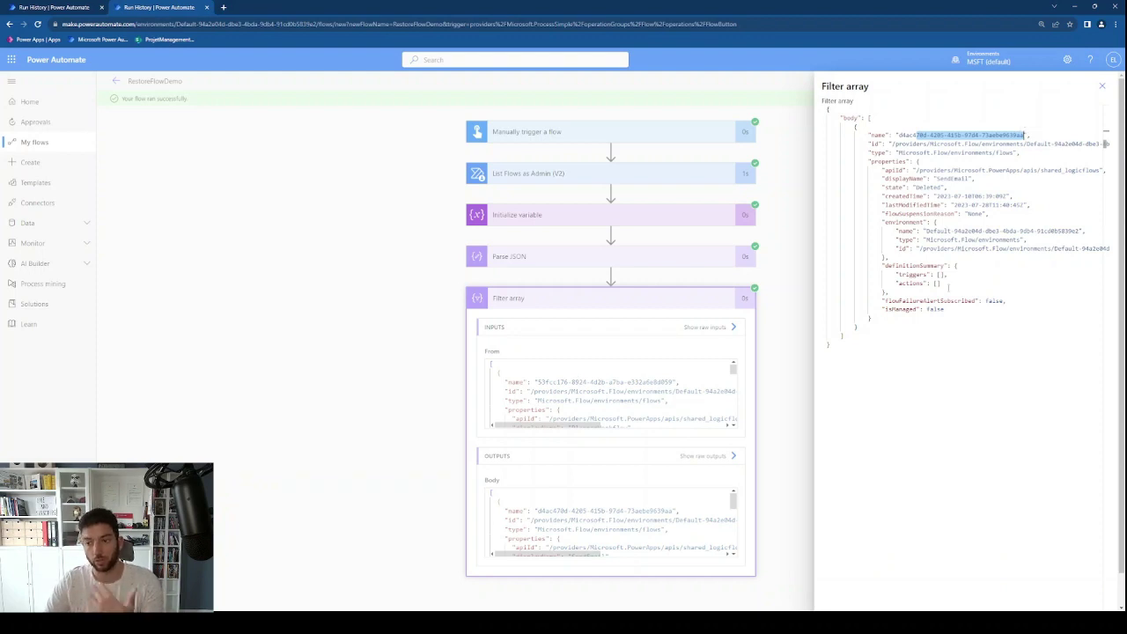
left_click(954, 332)
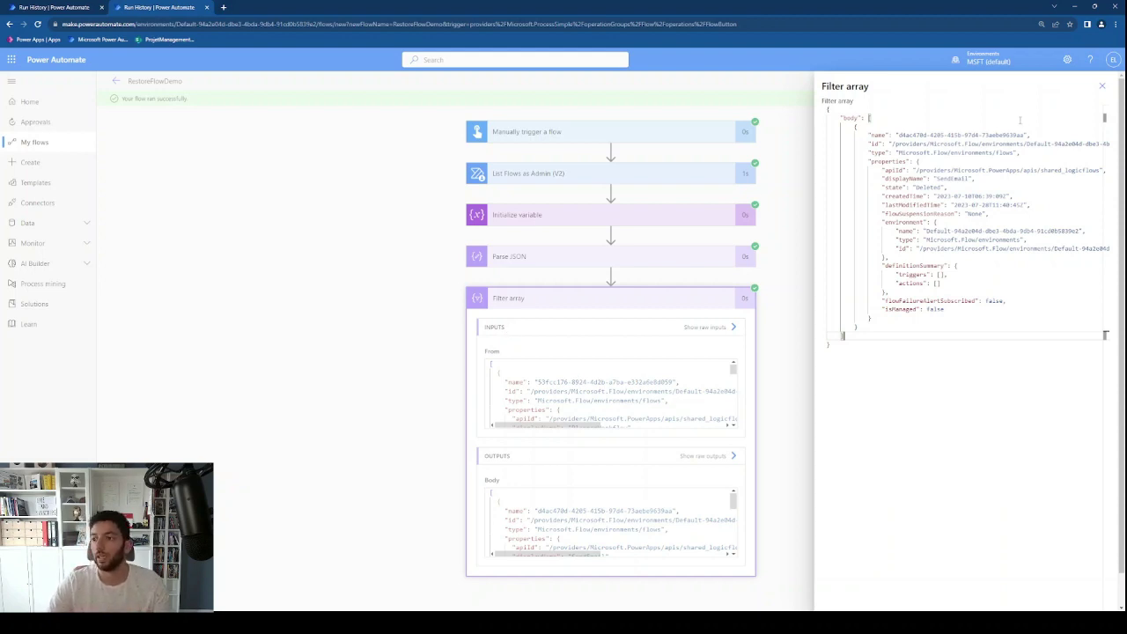
left_click(1102, 86)
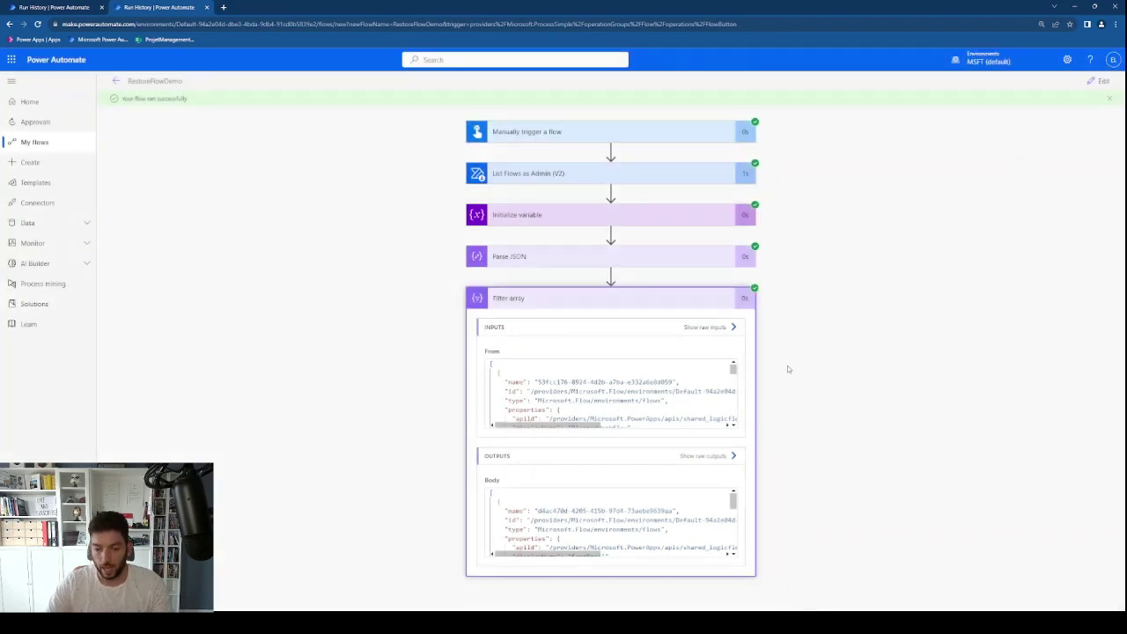
Review the Initialize variable inputs in the run and compare them with the name property in the Filter array inputs.
left_click(547, 214)
scroll(828, 243, "down", 1)
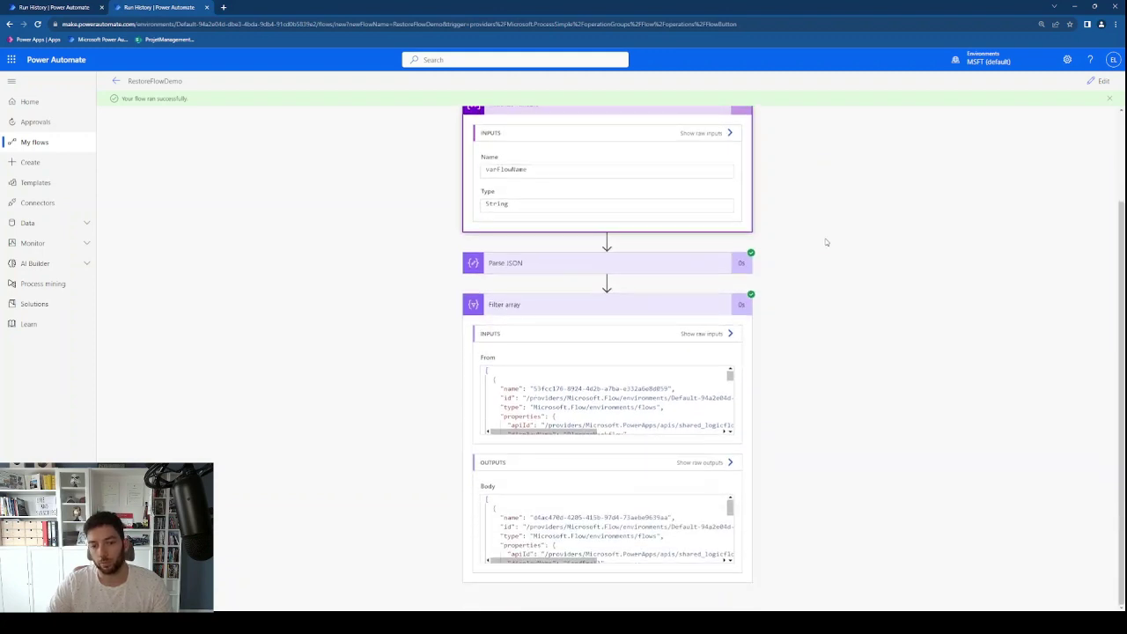
double_click(511, 389)
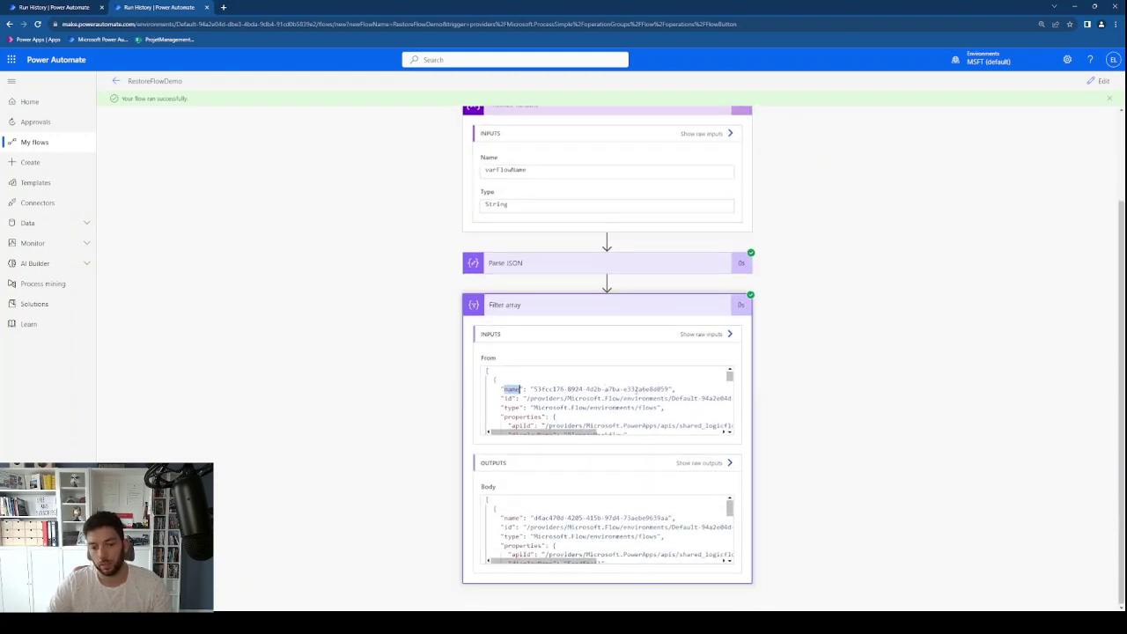
left_click(828, 452)
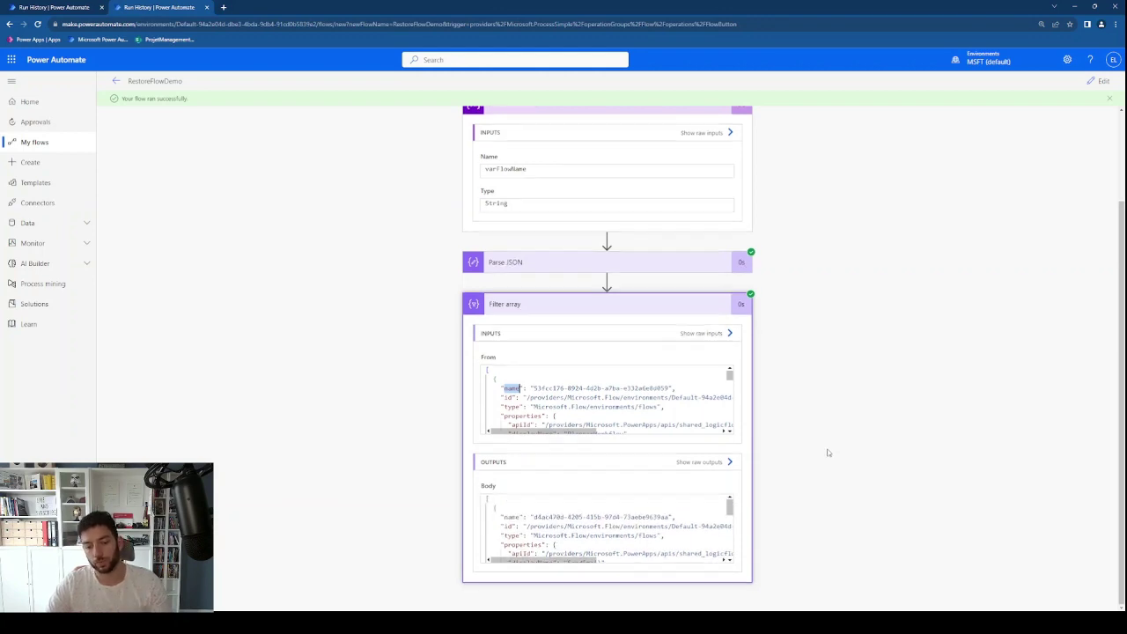
Return to editing the flow and add an Append to string variable action after Filter array.
left_click(1103, 80)
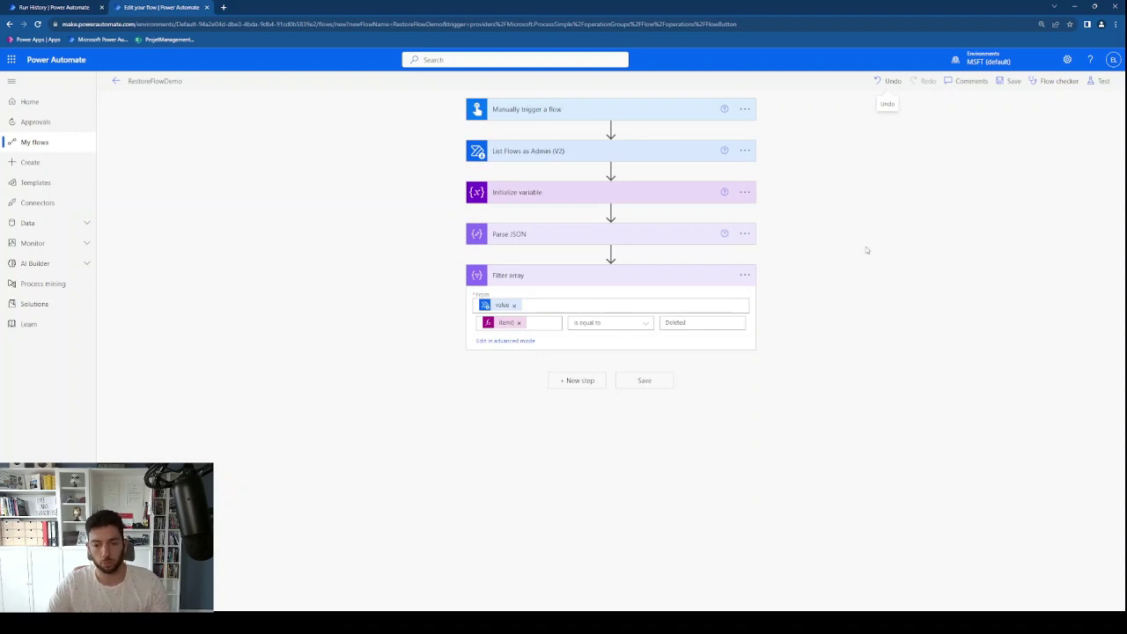
left_click(574, 380)
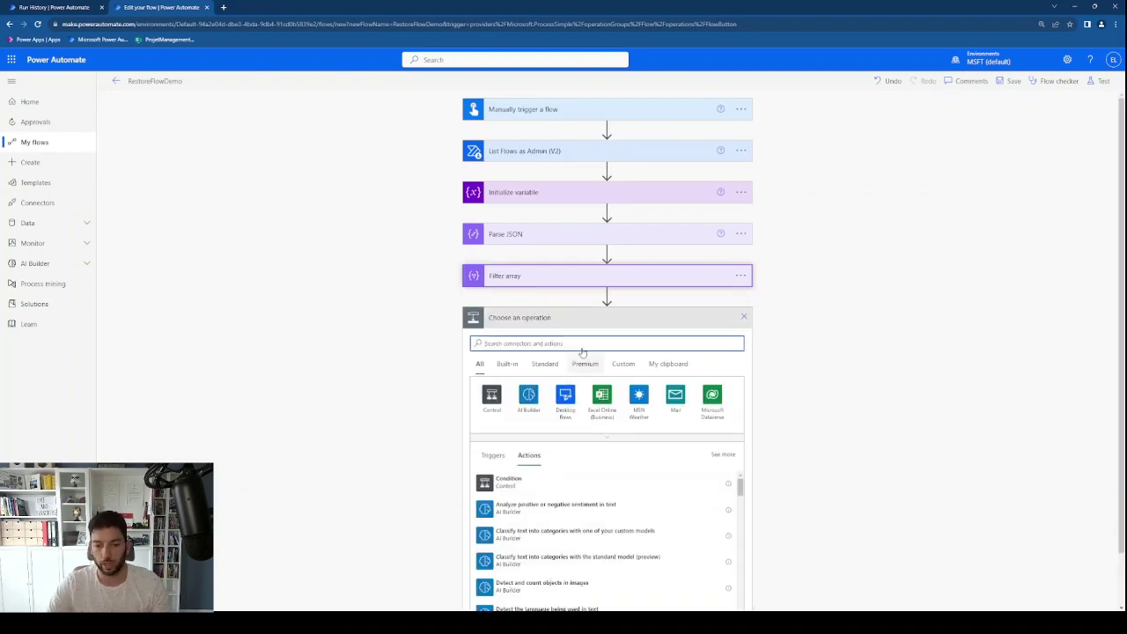
left_click(583, 346)
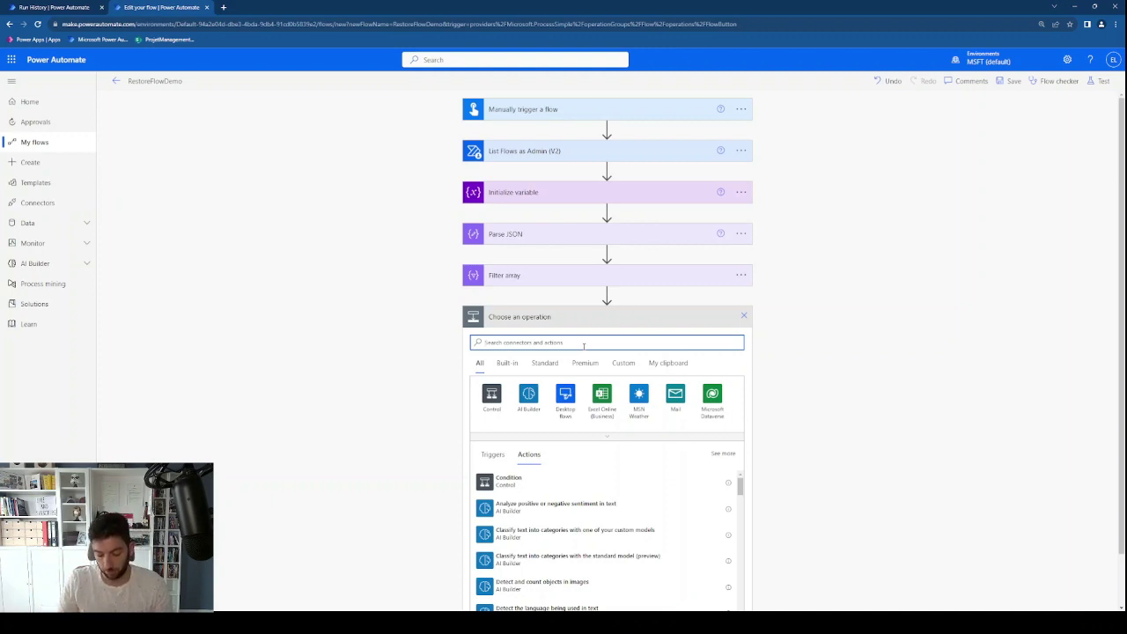
type("append to string")
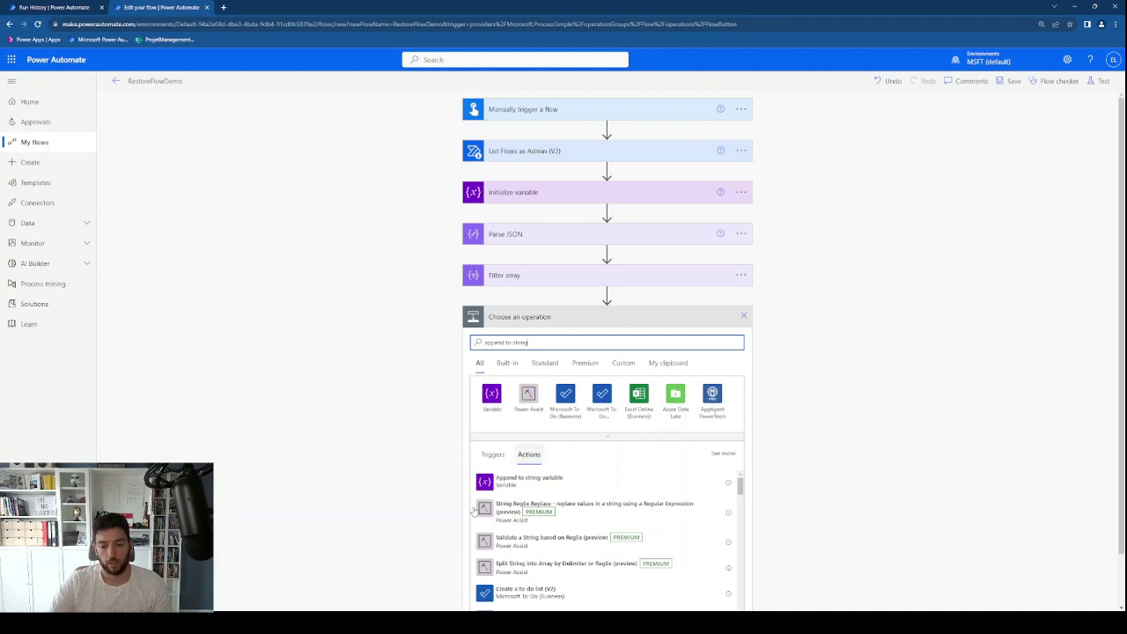
left_click(529, 482)
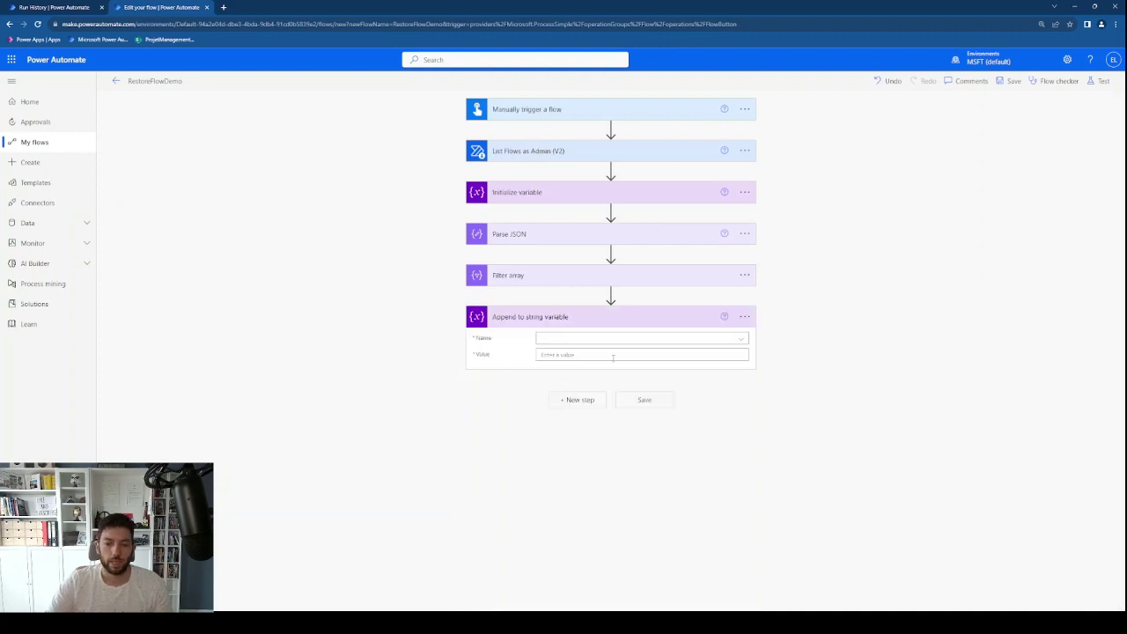
Configure Append to string variable to append Flow Name from Filter array to varFlowName, and expand the action inside Apply to each to check it.
left_click(744, 341)
left_click(604, 373)
left_click(711, 355)
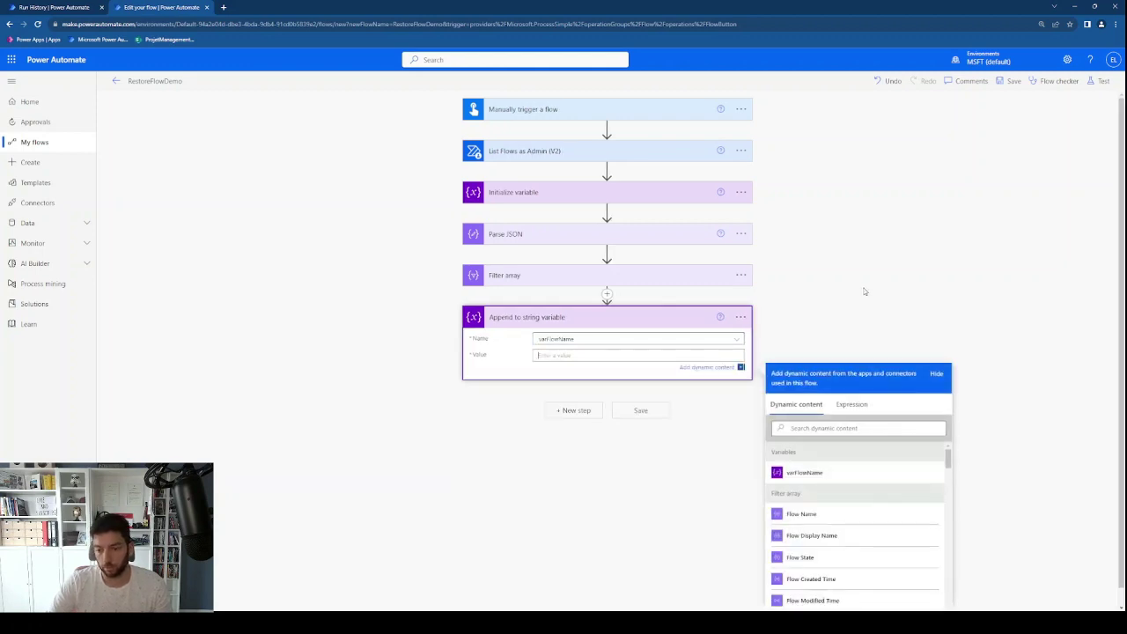
left_click(838, 410)
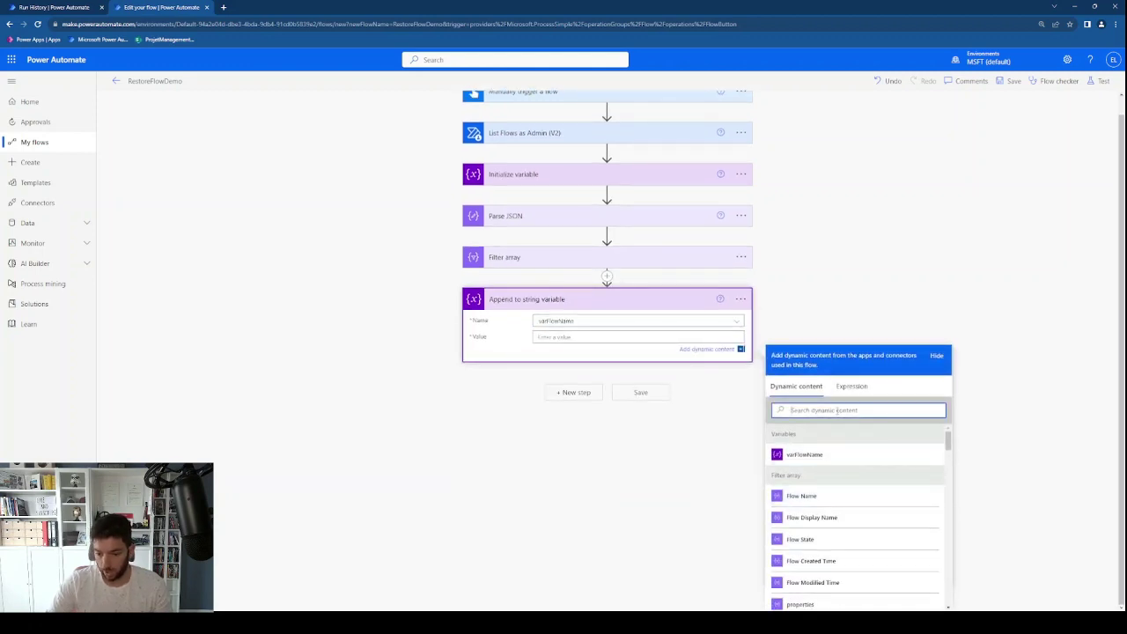
type("name")
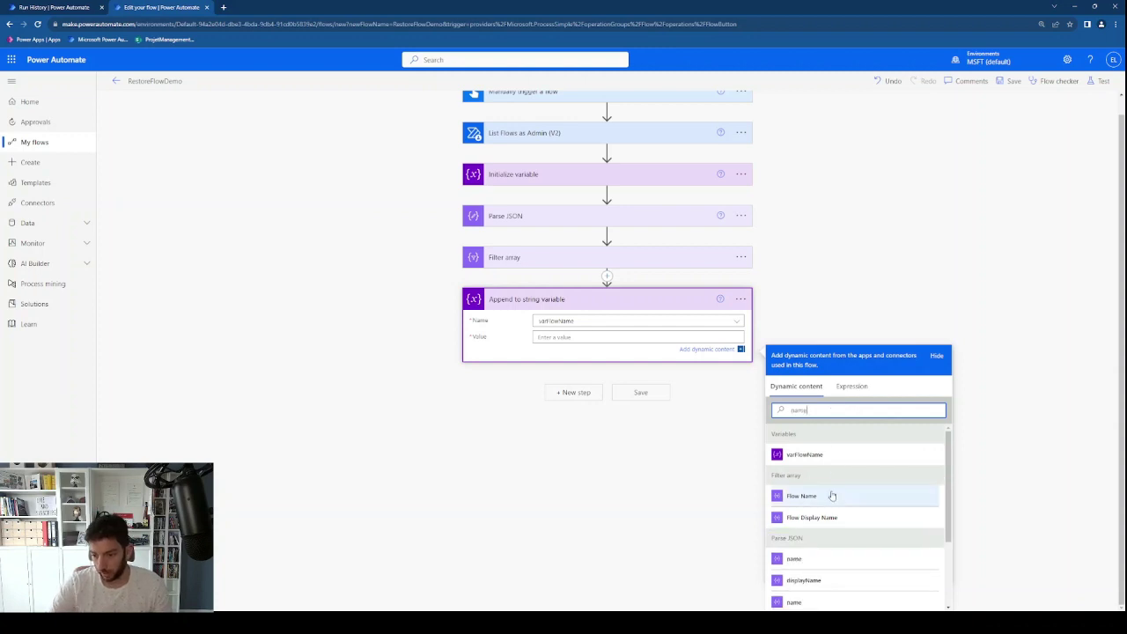
scroll(863, 479, "down", 1)
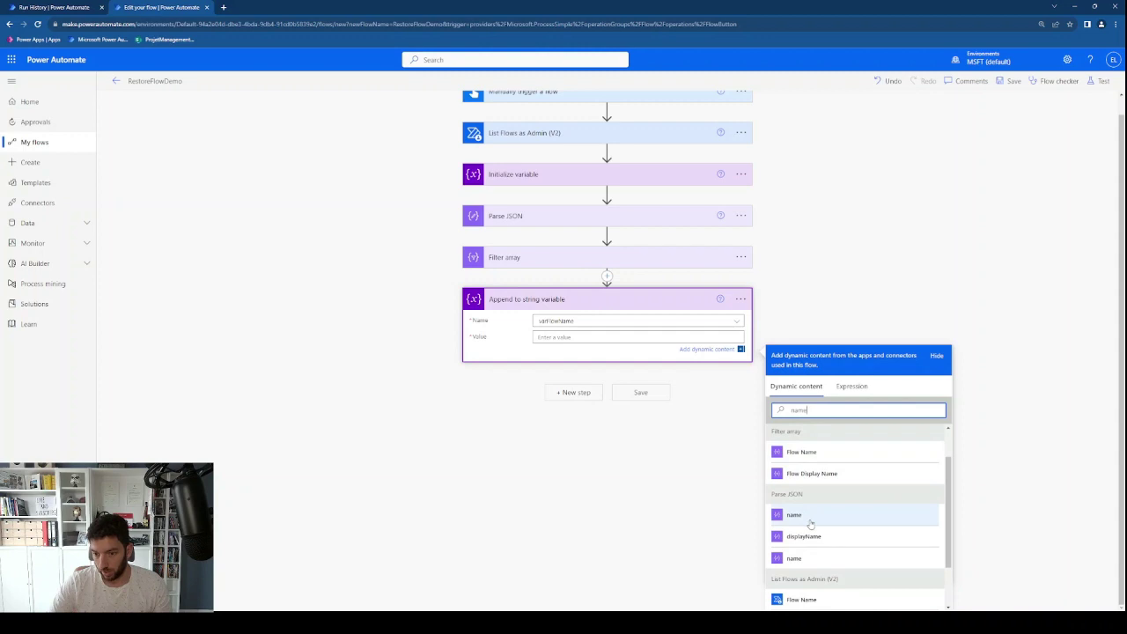
left_click(806, 454)
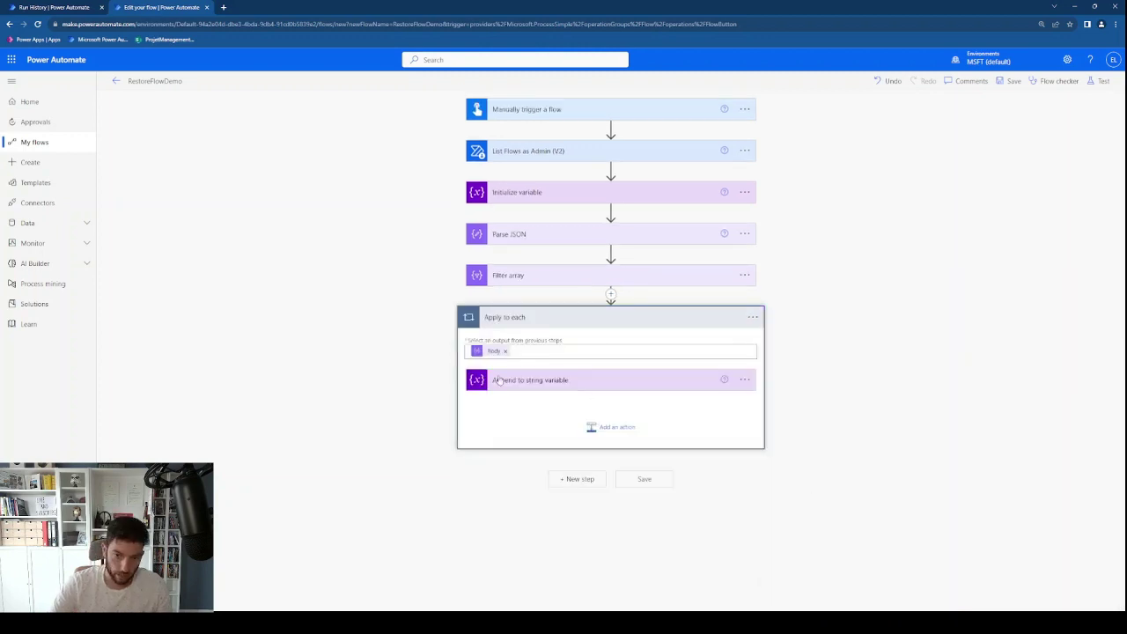
left_click(515, 380)
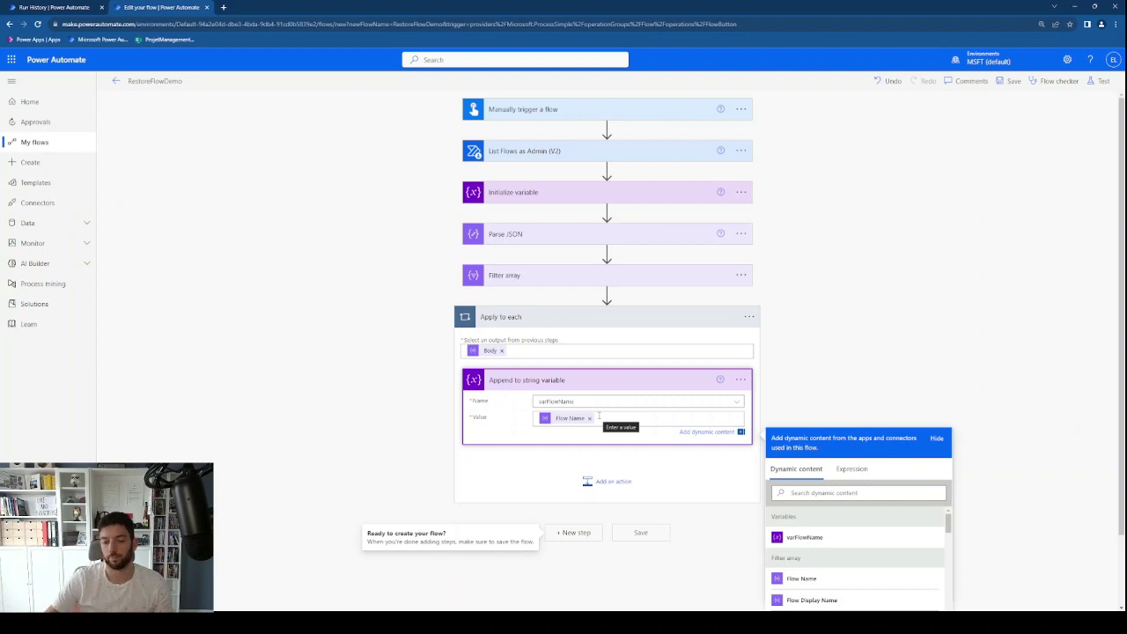
left_click(496, 530)
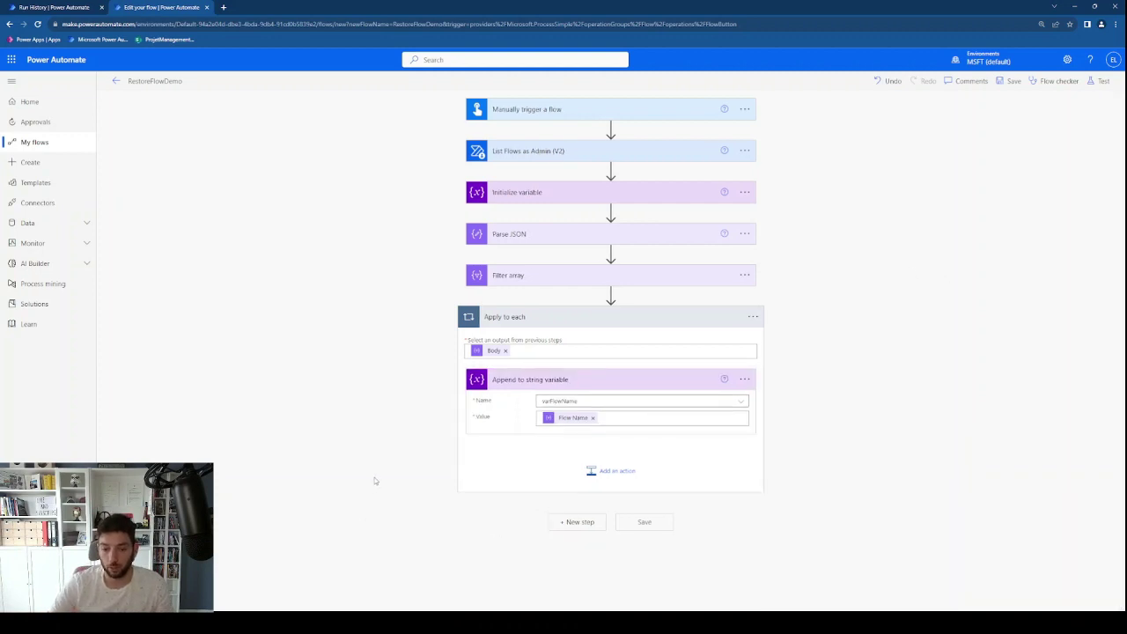
Add the Restore Deleted Flow as Admin action from Power Automate Management after Apply to each.
left_click(578, 522)
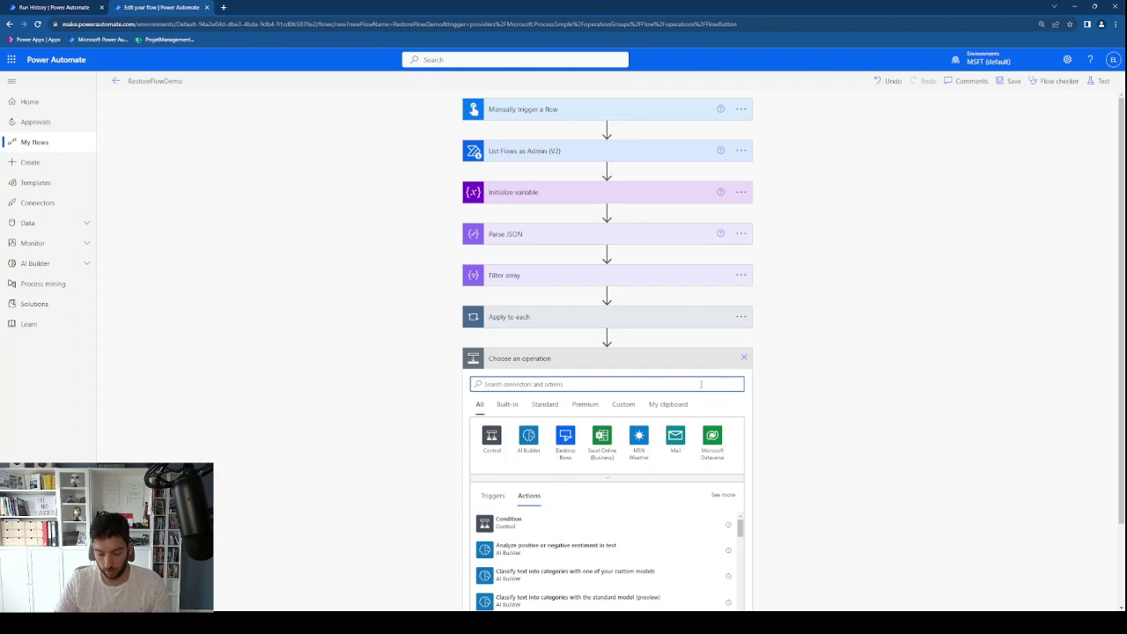
type("restore flow as admin")
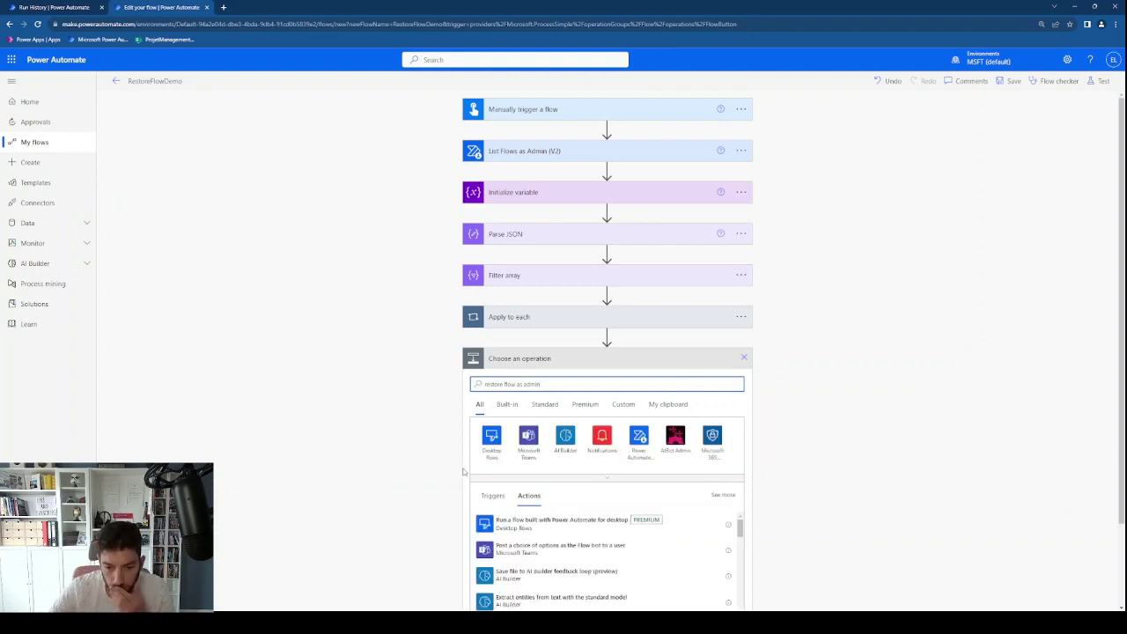
left_click(633, 441)
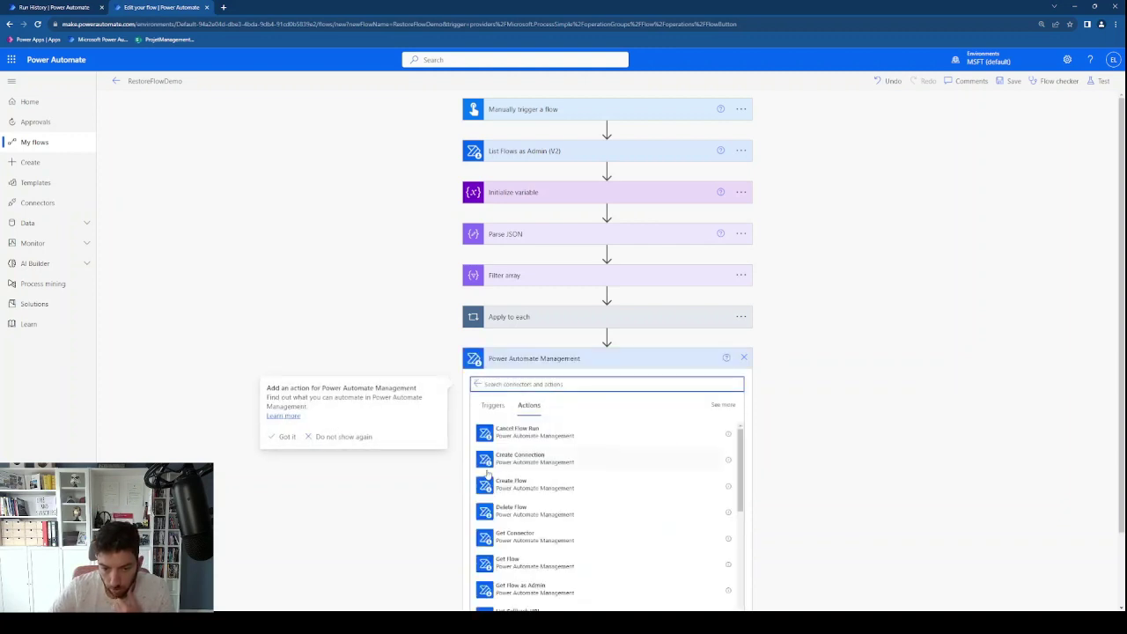
scroll(502, 480, "down", 5)
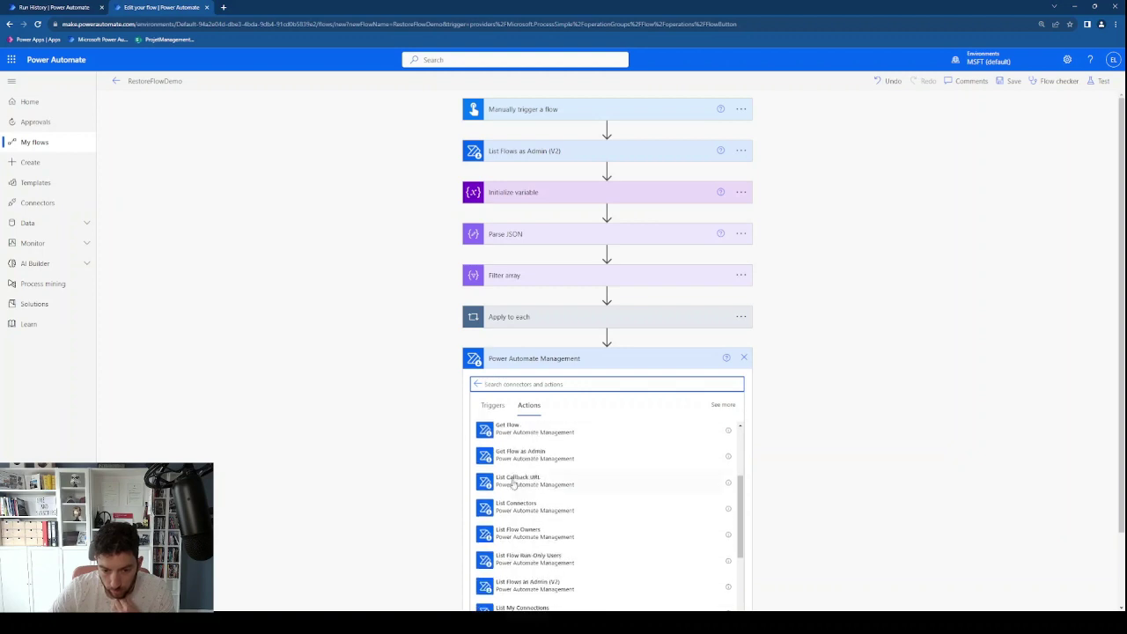
scroll(513, 483, "down", 5)
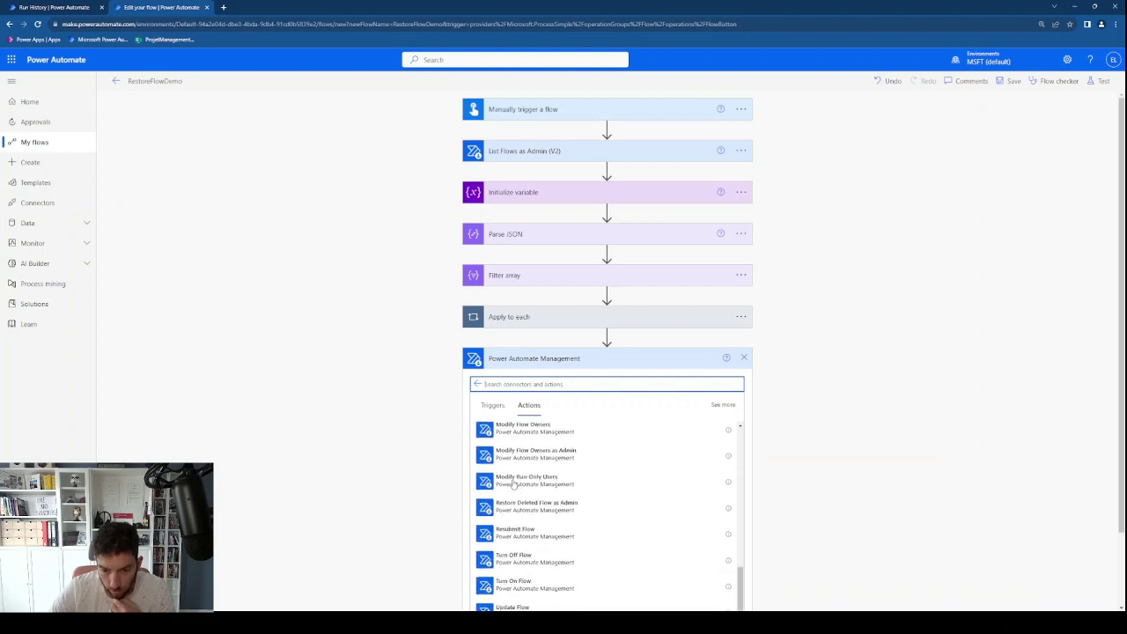
left_click(570, 506)
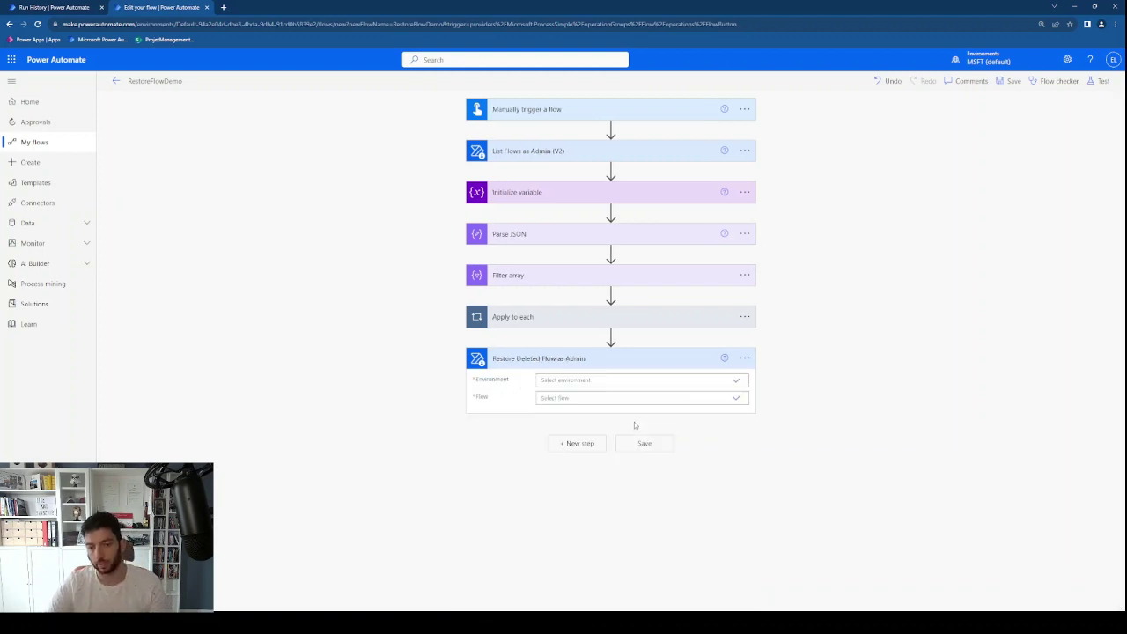
Set the restore action's environment to MSFT (default) and supply the varFlowName variable as a custom value for its flow.
left_click(610, 379)
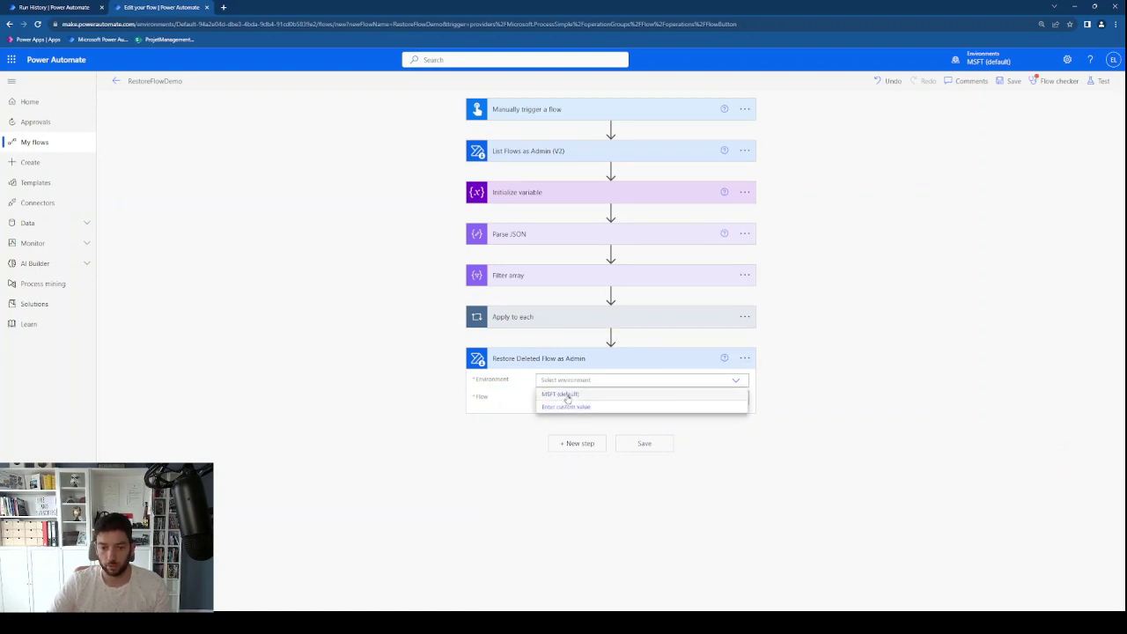
left_click(565, 394)
left_click(557, 398)
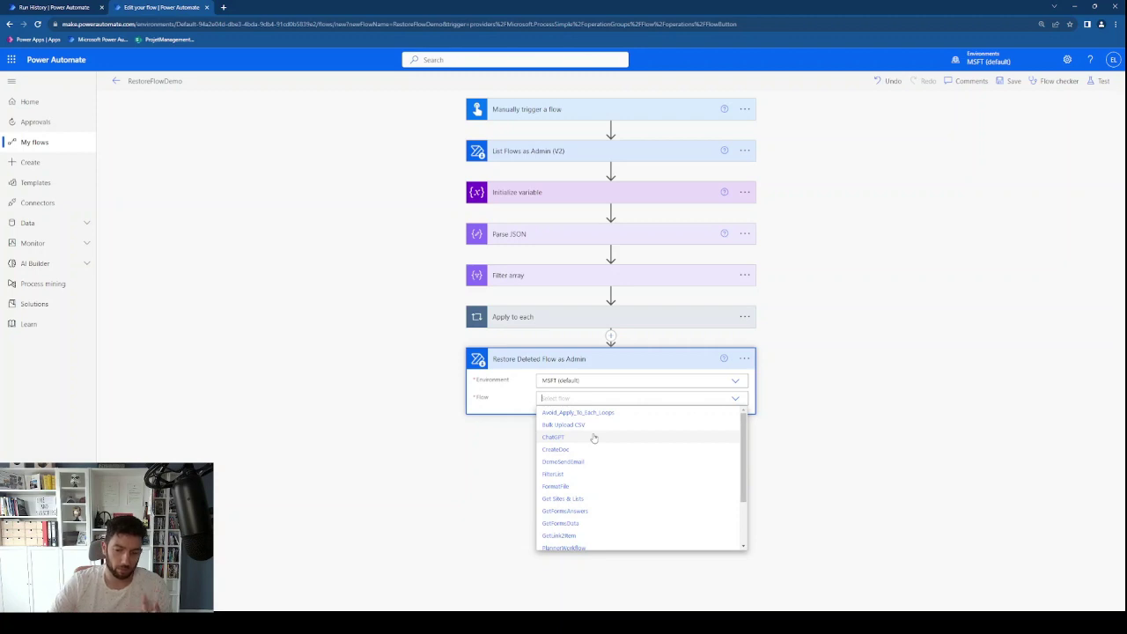
scroll(589, 467, "down", 2)
scroll(555, 472, "up", 2)
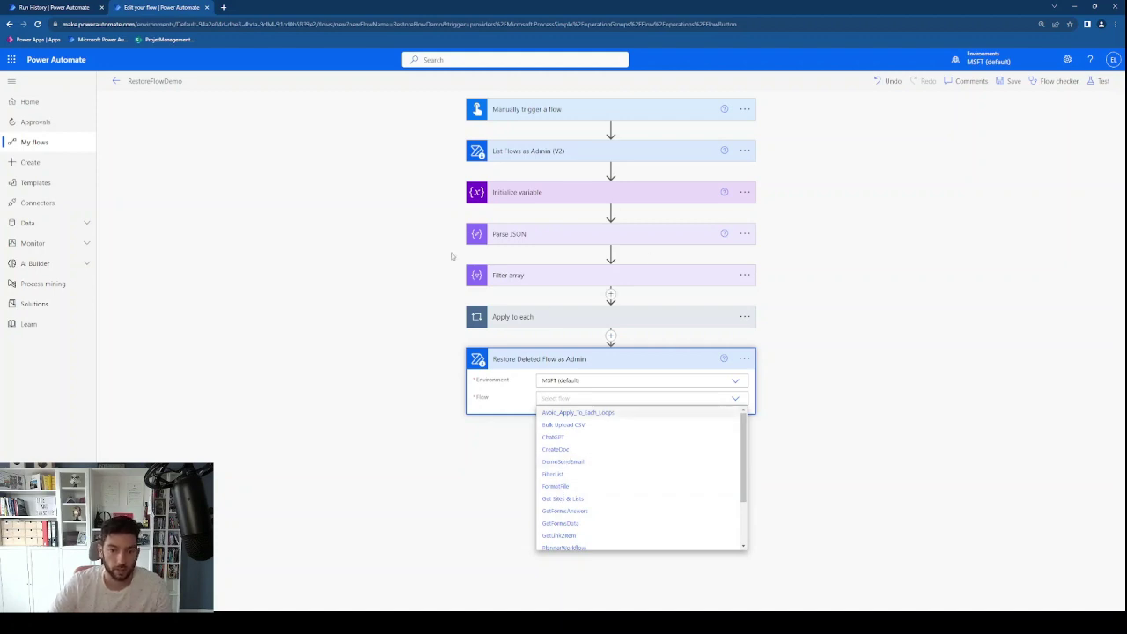
scroll(568, 447, "down", 1)
scroll(568, 446, "down", 1)
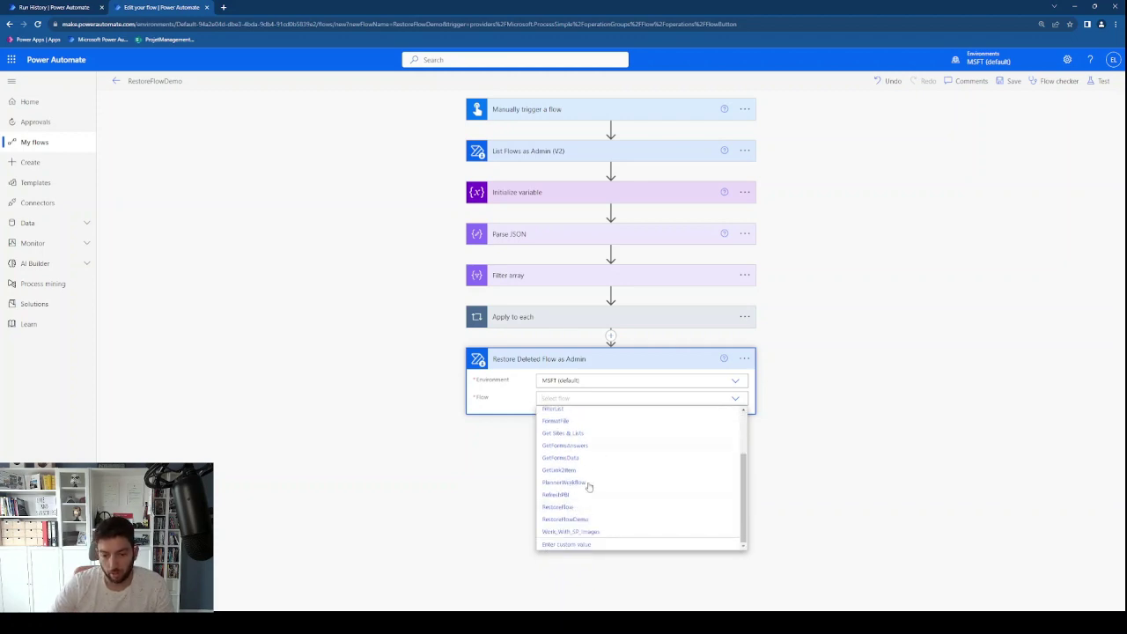
left_click(568, 545)
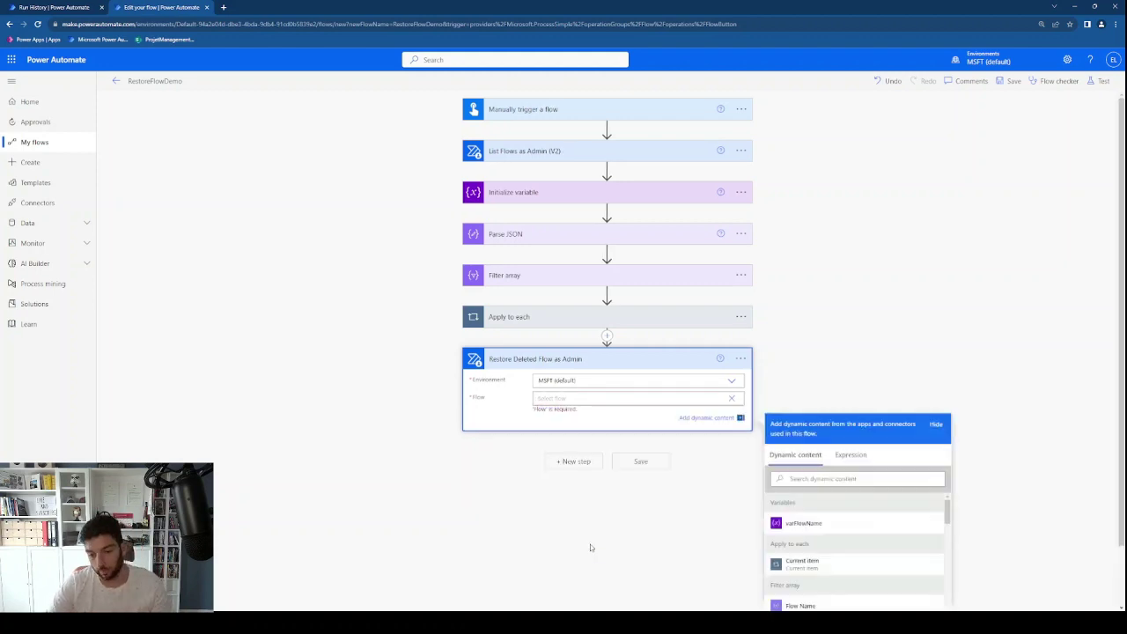
scroll(787, 369, "down", 1)
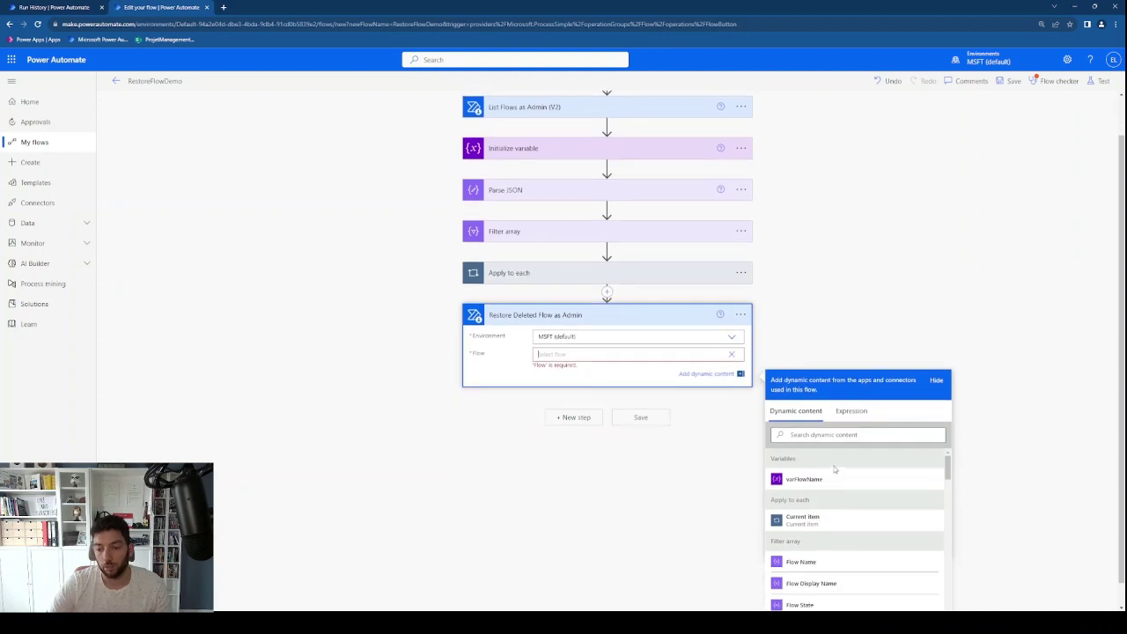
left_click(827, 486)
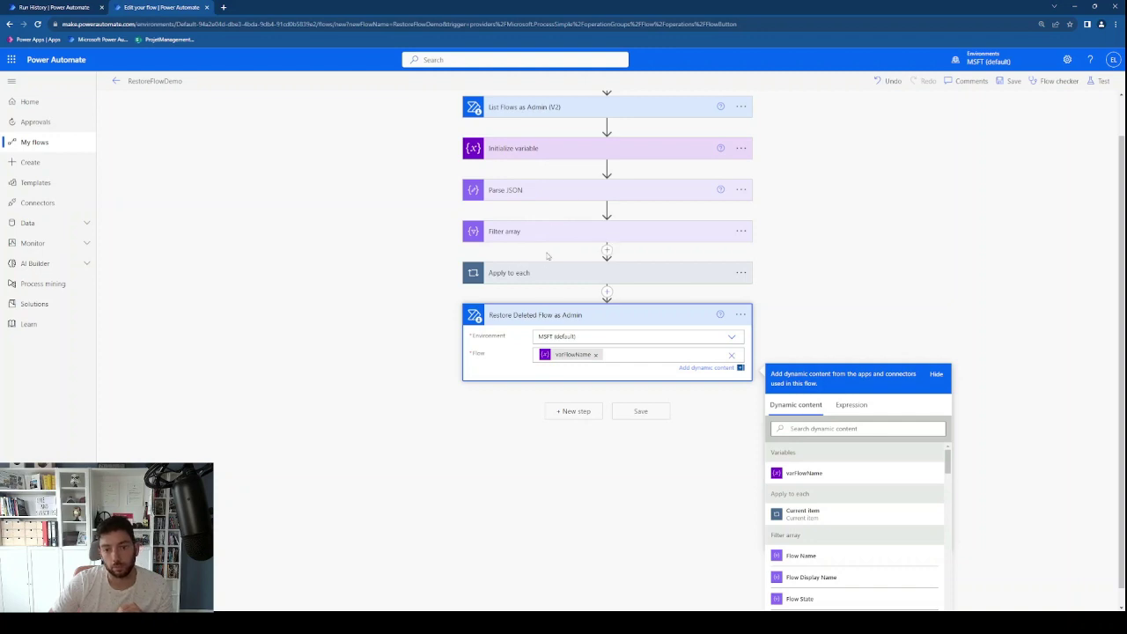
Expand Append to string variable inside Apply to each and review its variable name and value.
left_click(554, 271)
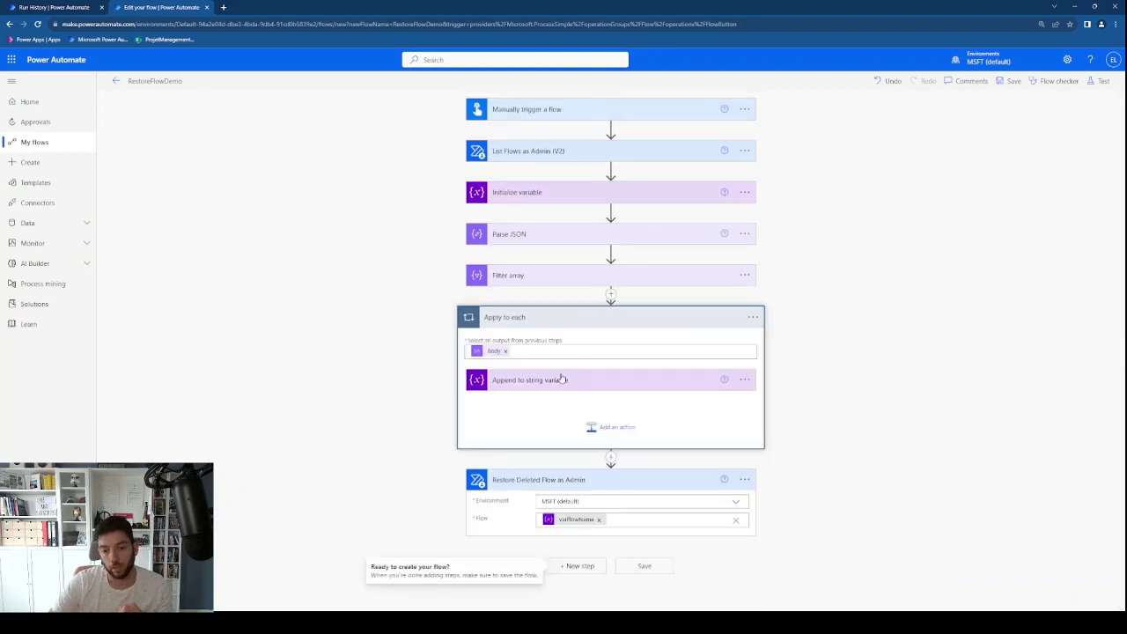
left_click(534, 379)
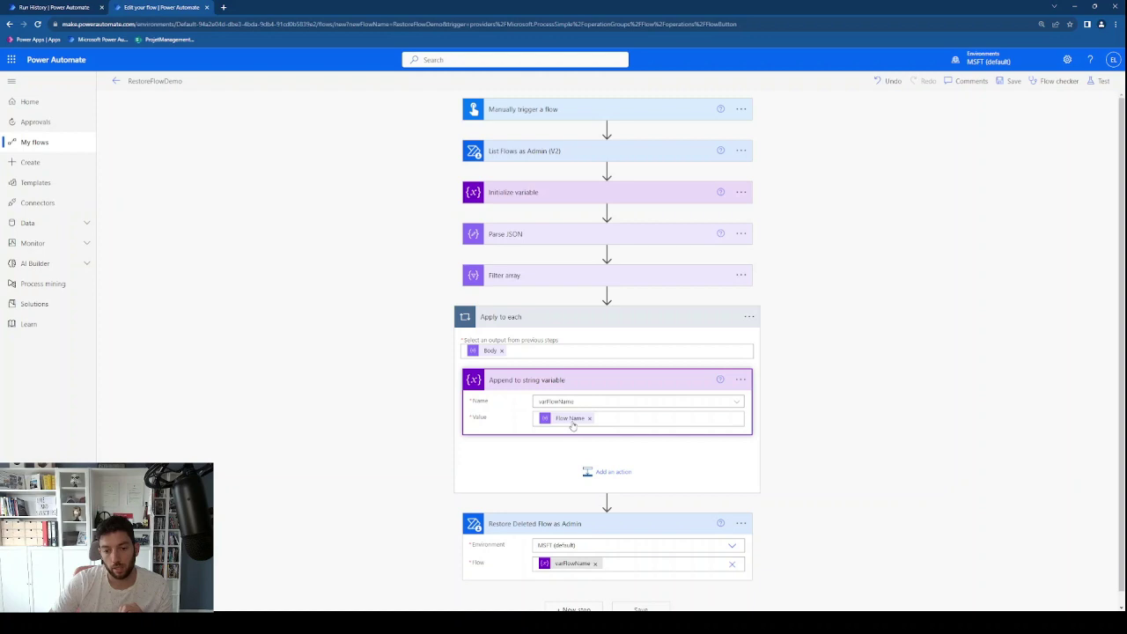
scroll(403, 288, "down", 1)
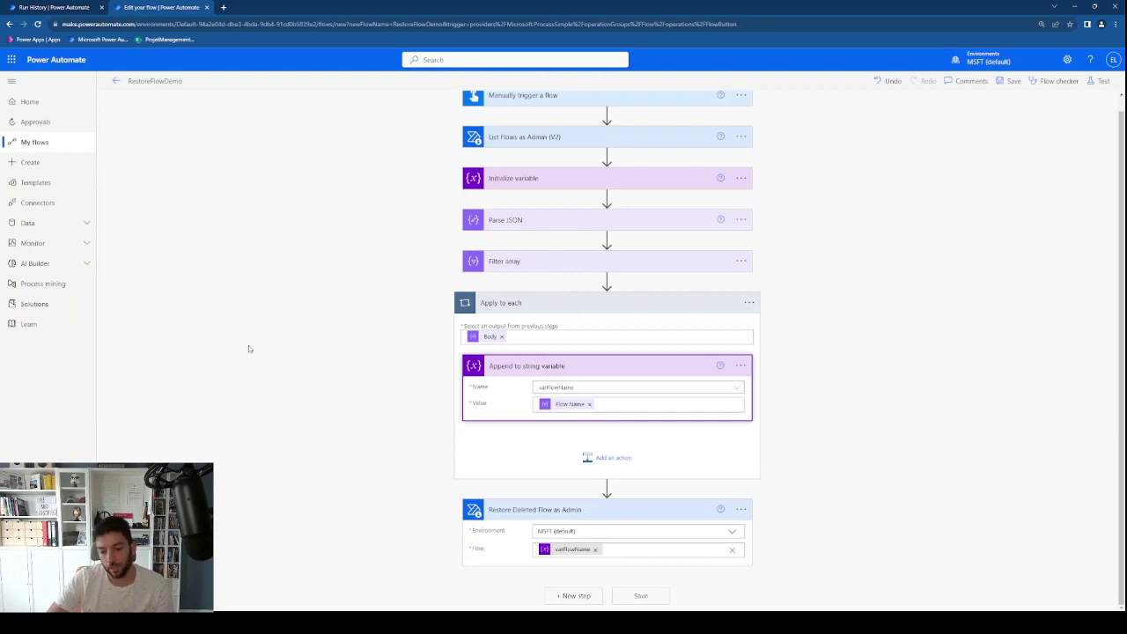
Save the flow and test it automatically using the most recent successful trigger run.
left_click(1100, 81)
left_click(998, 171)
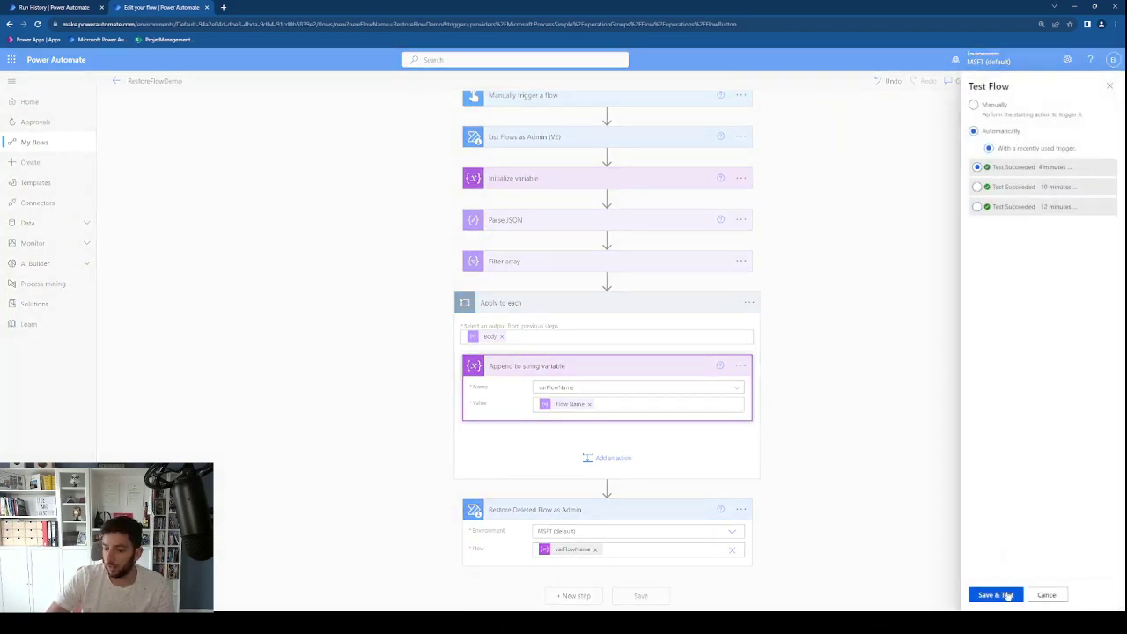
left_click(1006, 596)
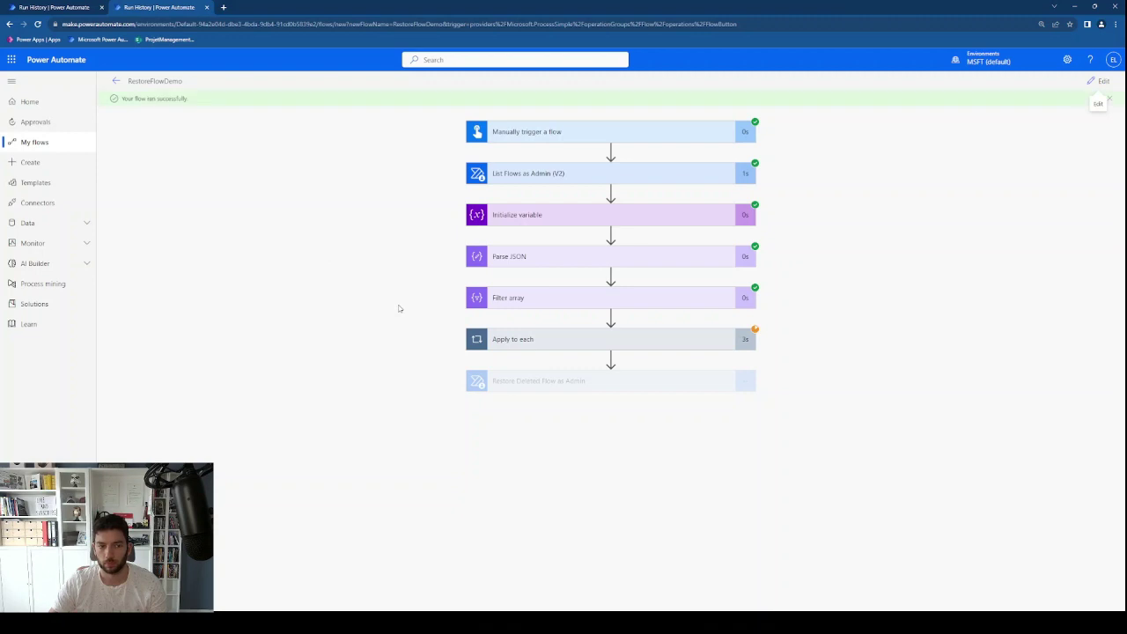
Examine the inputs and outputs of Restore Deleted Flow as Admin in the run, including the flow's display name, state, triggers and actions.
left_click(604, 383)
scroll(336, 423, "down", 5)
scroll(697, 517, "down", 3)
scroll(642, 511, "down", 5)
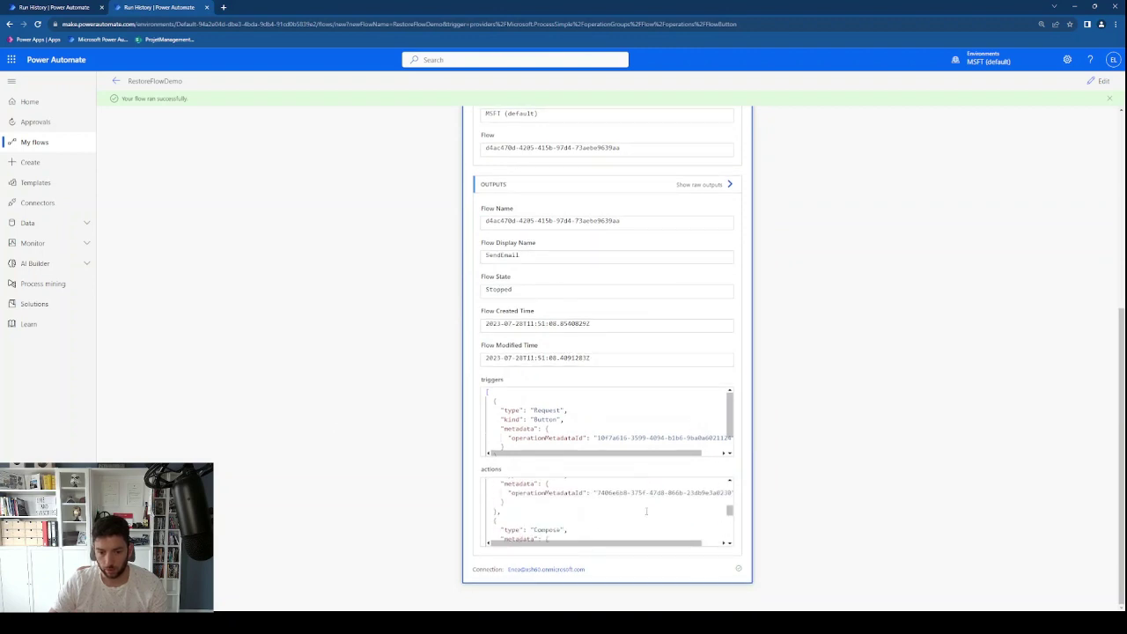
scroll(642, 511, "up", 8)
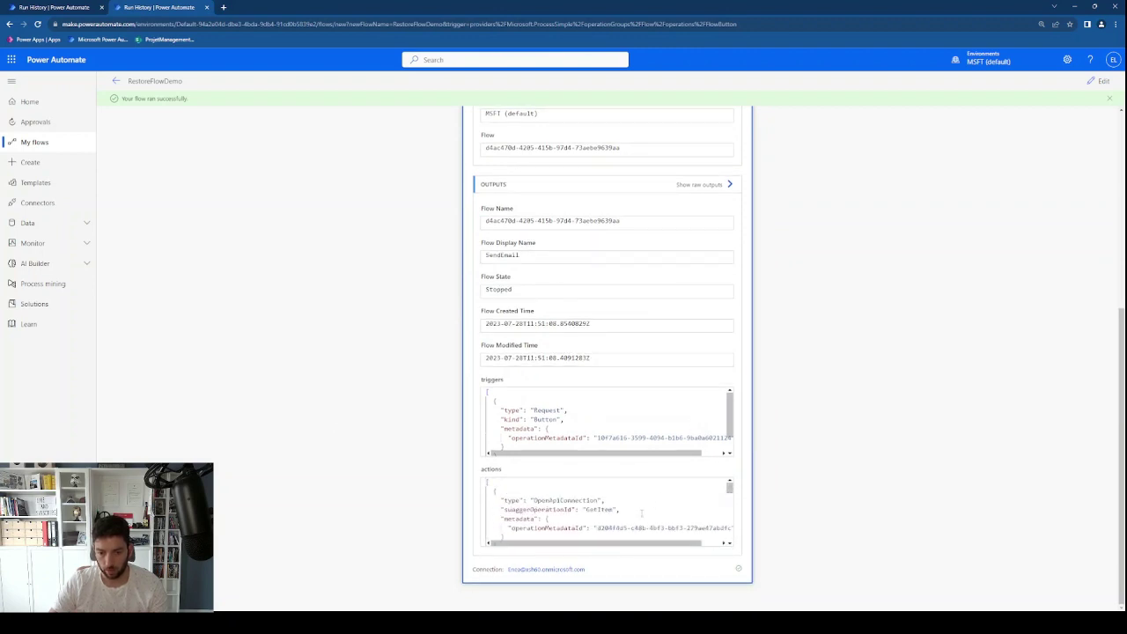
Switch to the other browser tab, return to the list of cloud flows and open the restored SendEmail flow for editing.
left_click(60, 6)
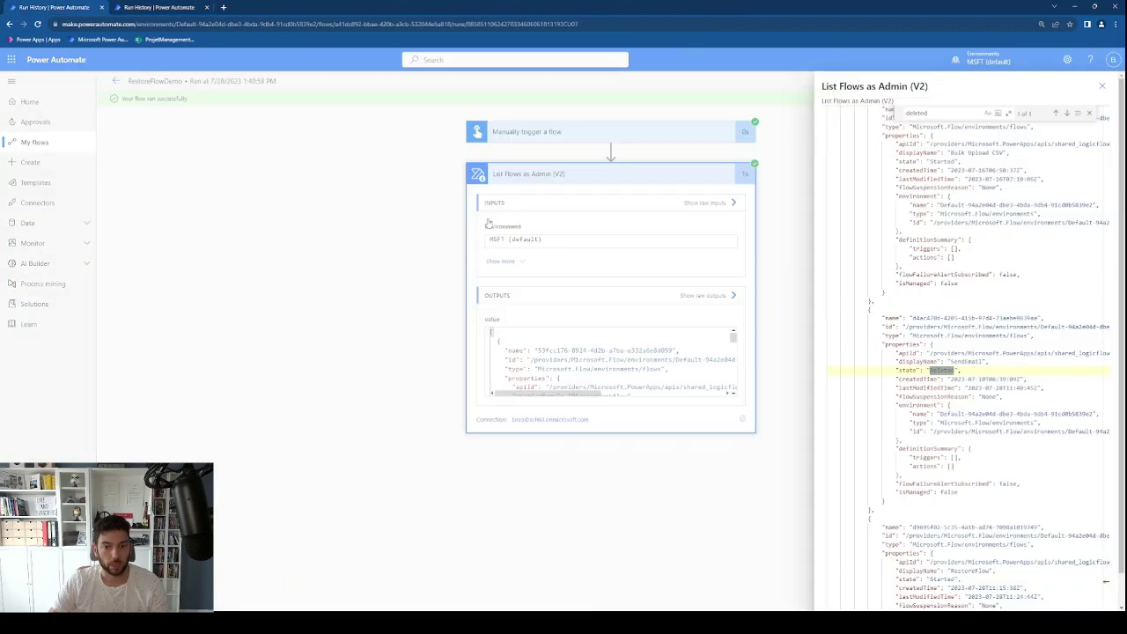
left_click(116, 80)
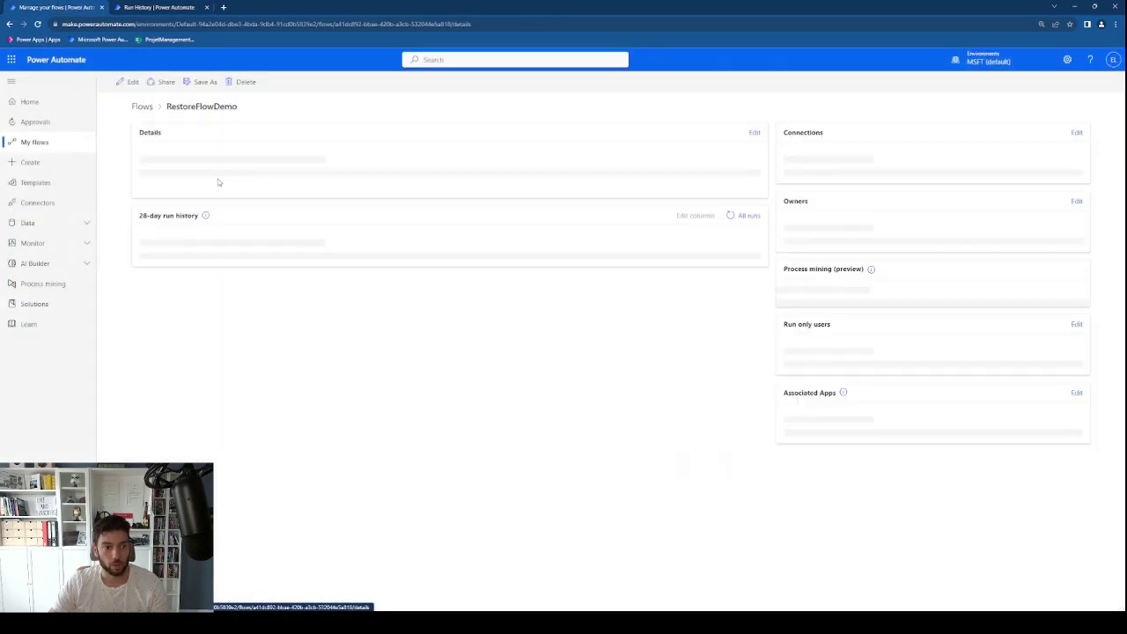
left_click(142, 106)
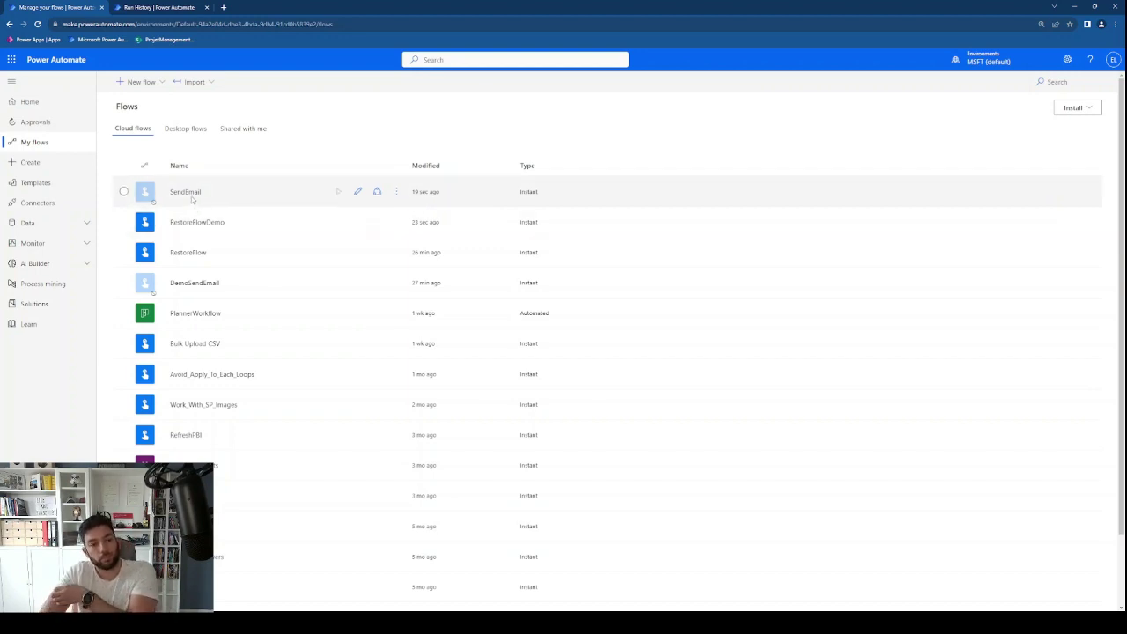
left_click(360, 192)
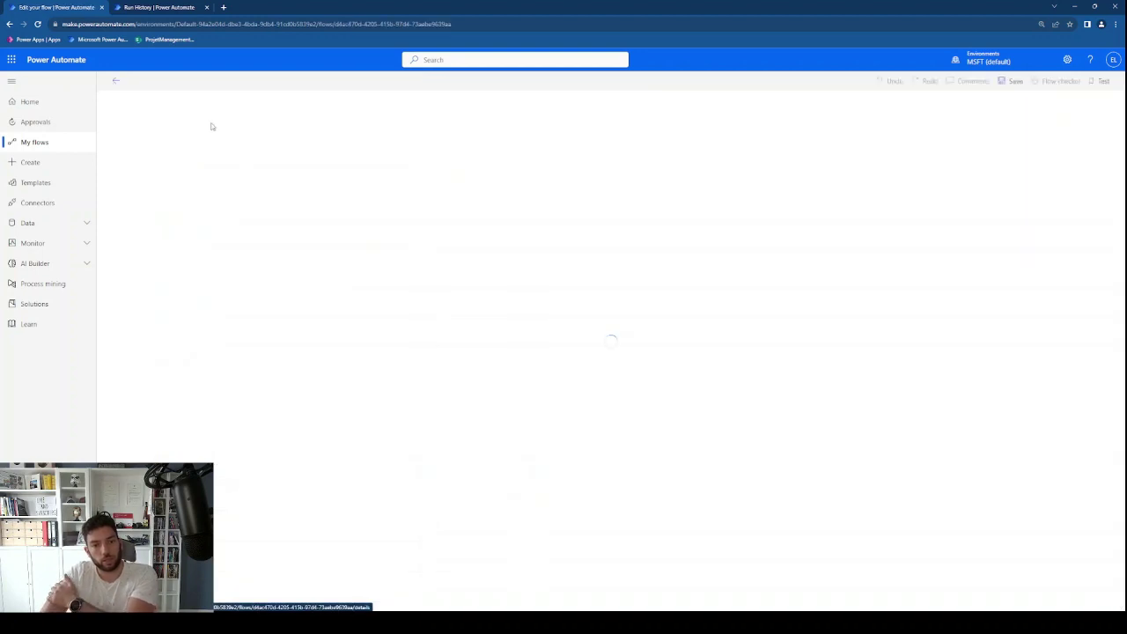